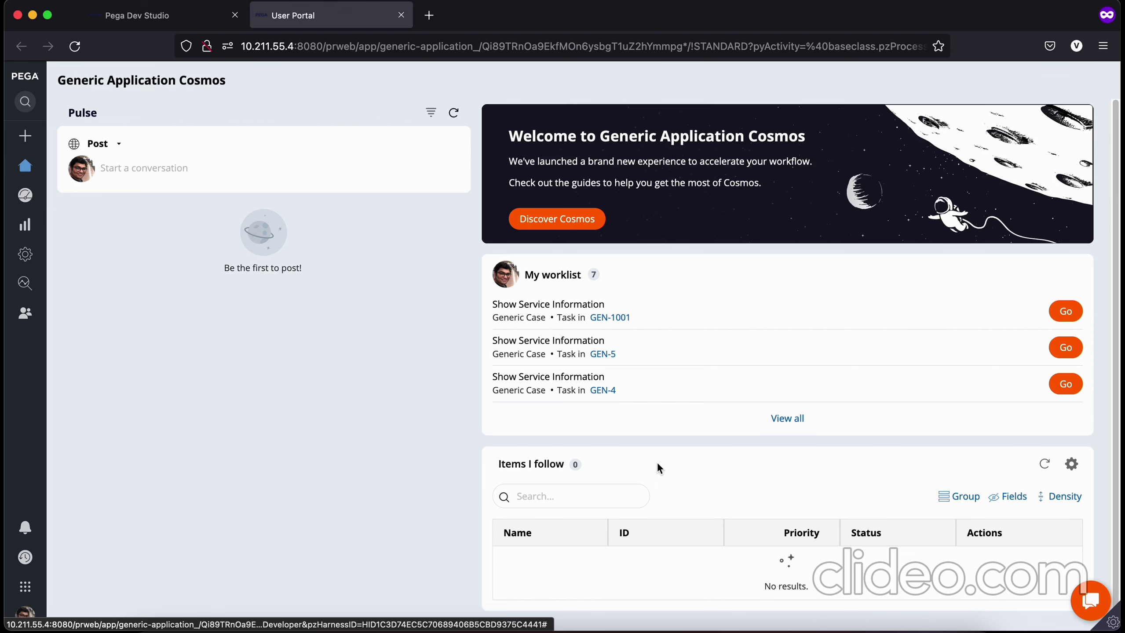
Step: Search Google for 'jfrog login' in a private tab and open the JFrog Customer Portal result
click(429, 16)
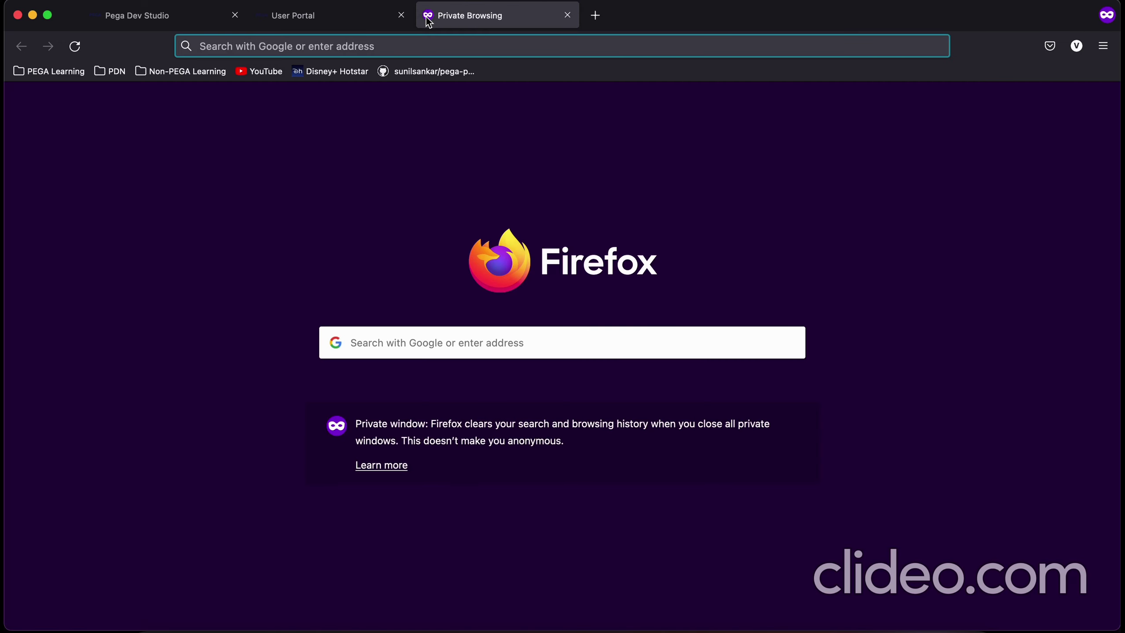
text(jfrog)
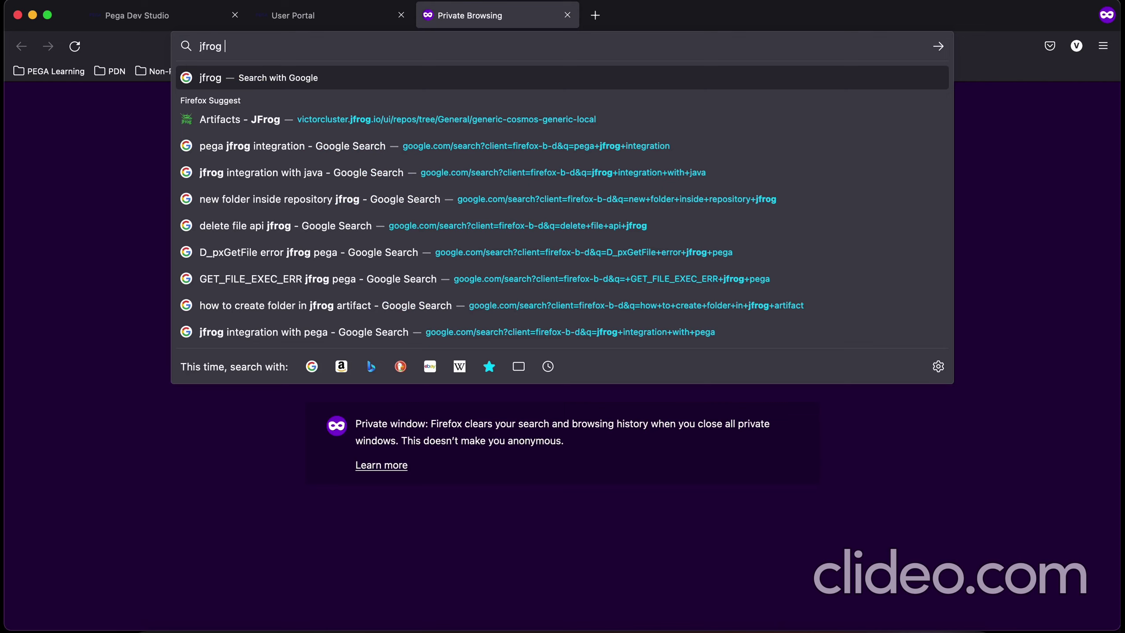
text( login)
key(Return)
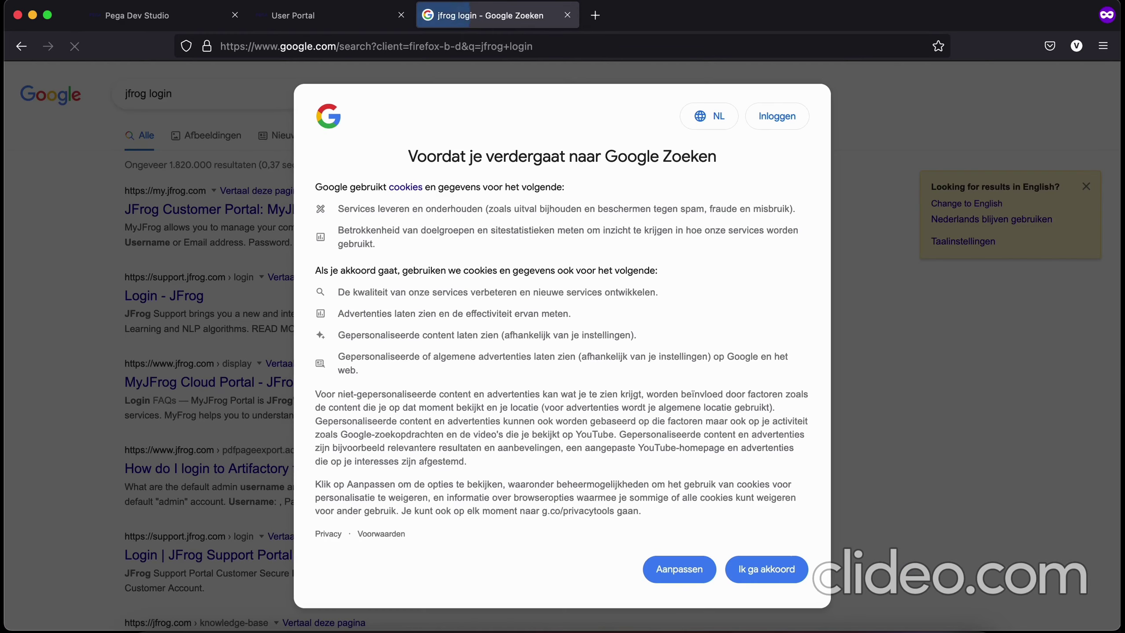
click(766, 570)
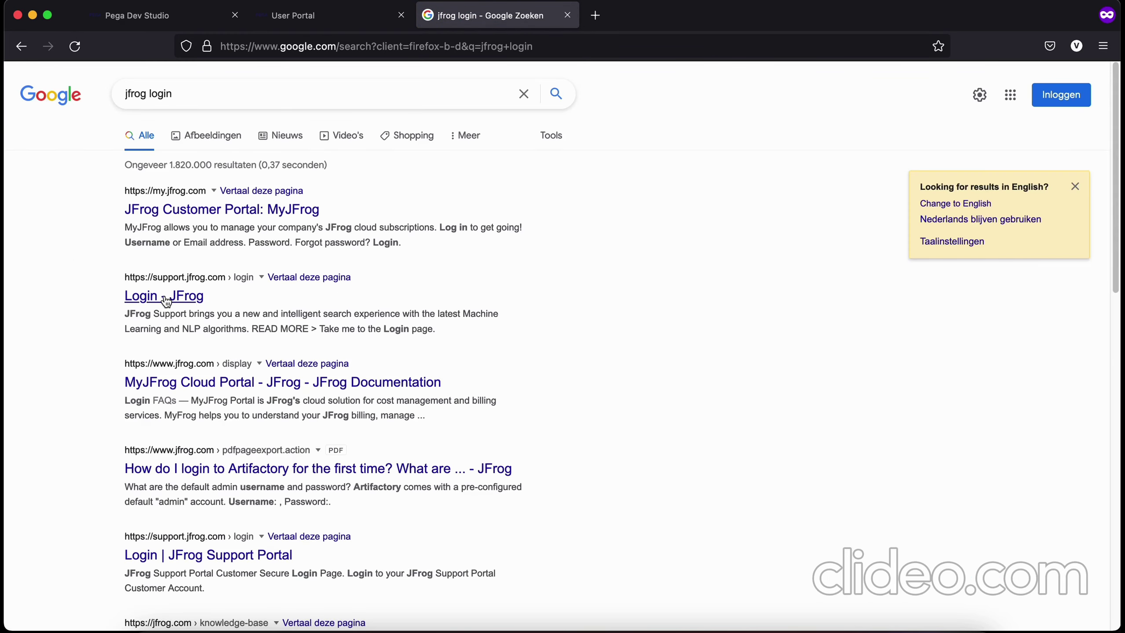
click(202, 214)
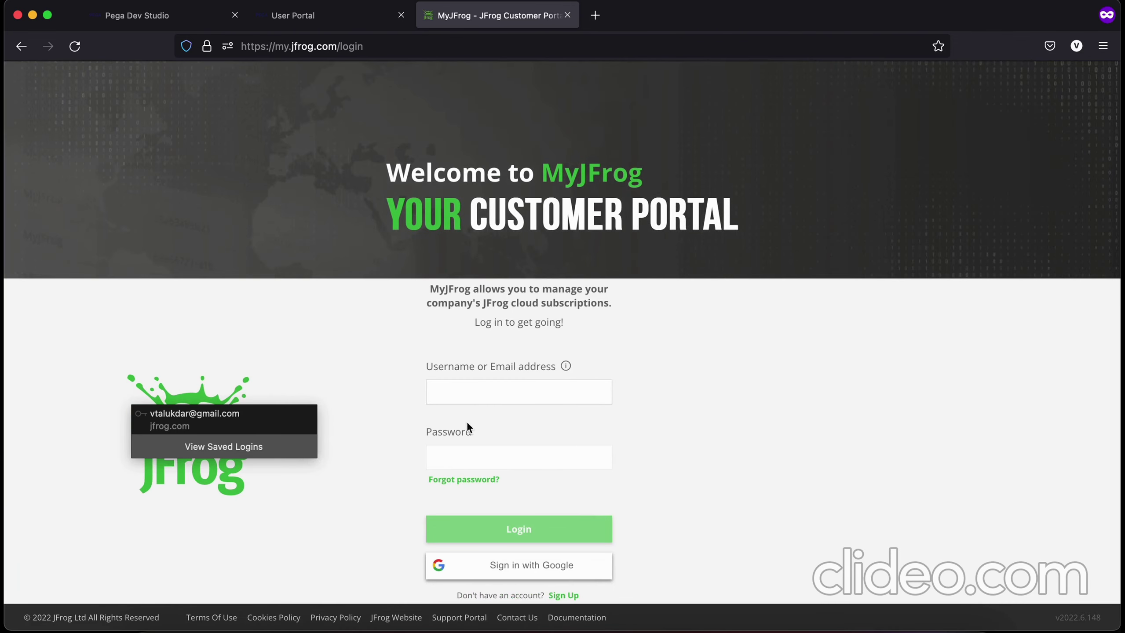
Step: Sign in to MyJFrog with the saved login and open victorcluster's login page with saved credentials
click(478, 418)
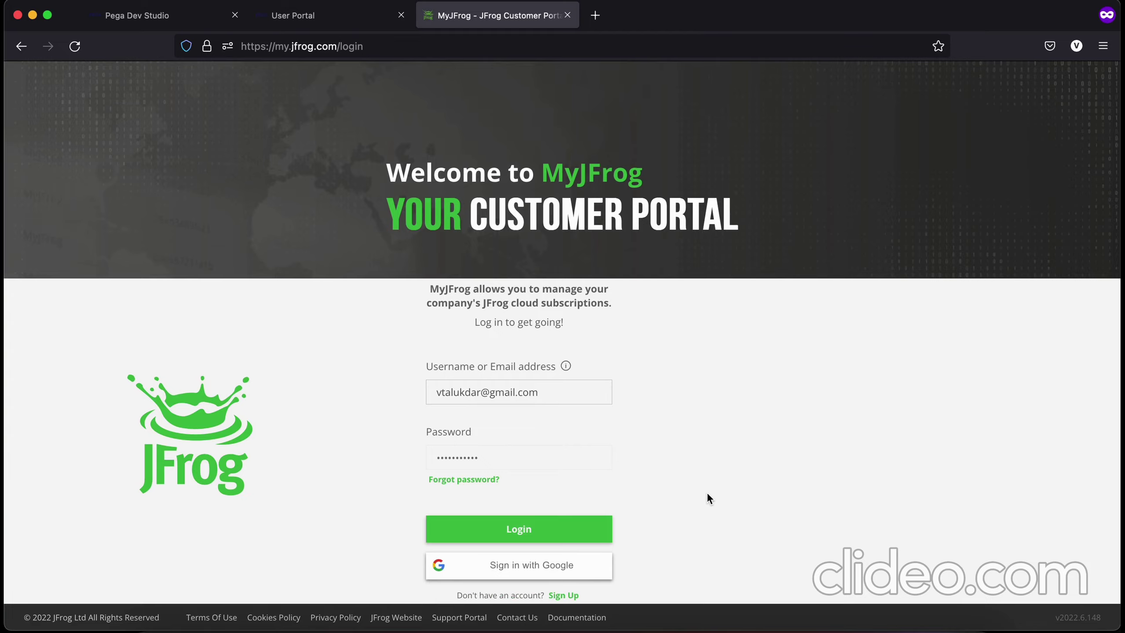
key(Return)
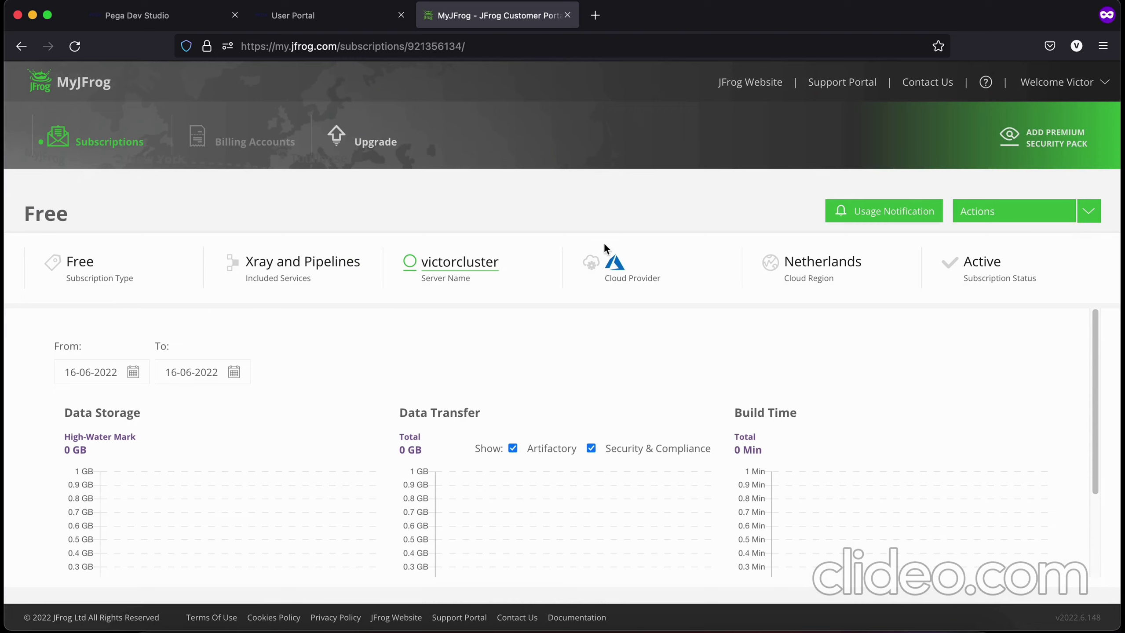
click(459, 265)
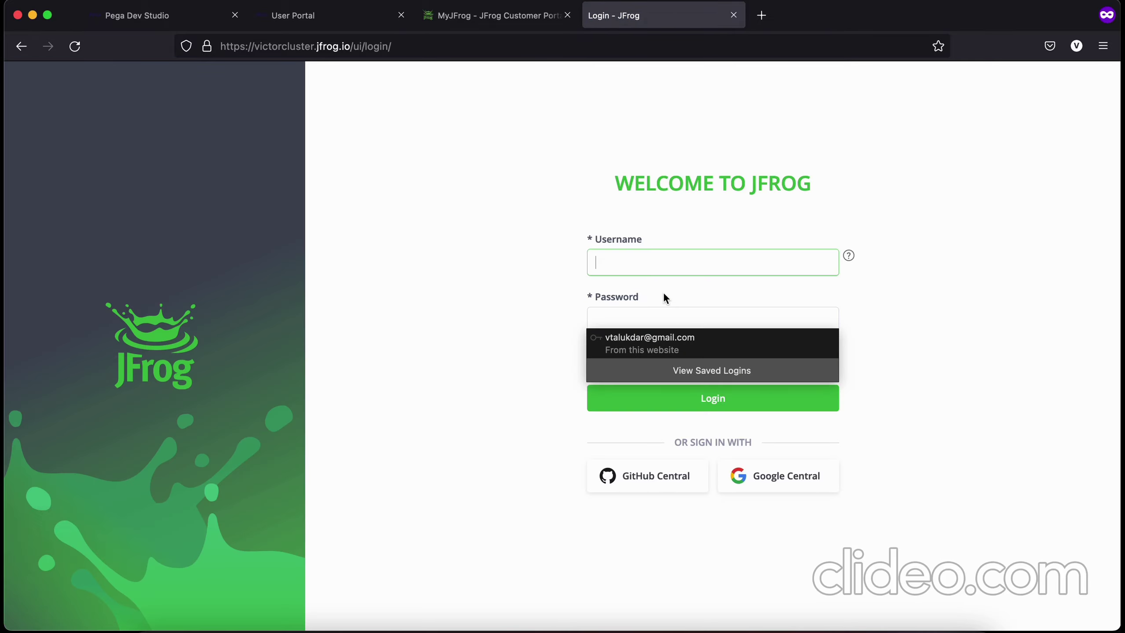
click(658, 350)
Step: Log in to the JFrog Platform, inspect generic-cosmos-generic-local's details, and go to Quick Setup
click(702, 390)
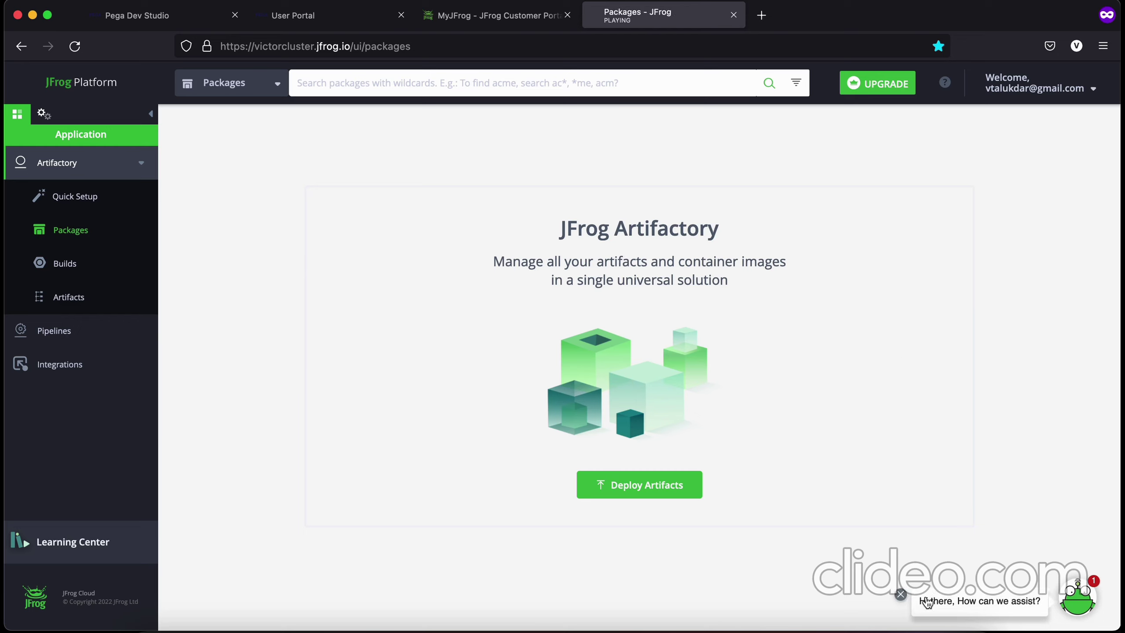
click(900, 594)
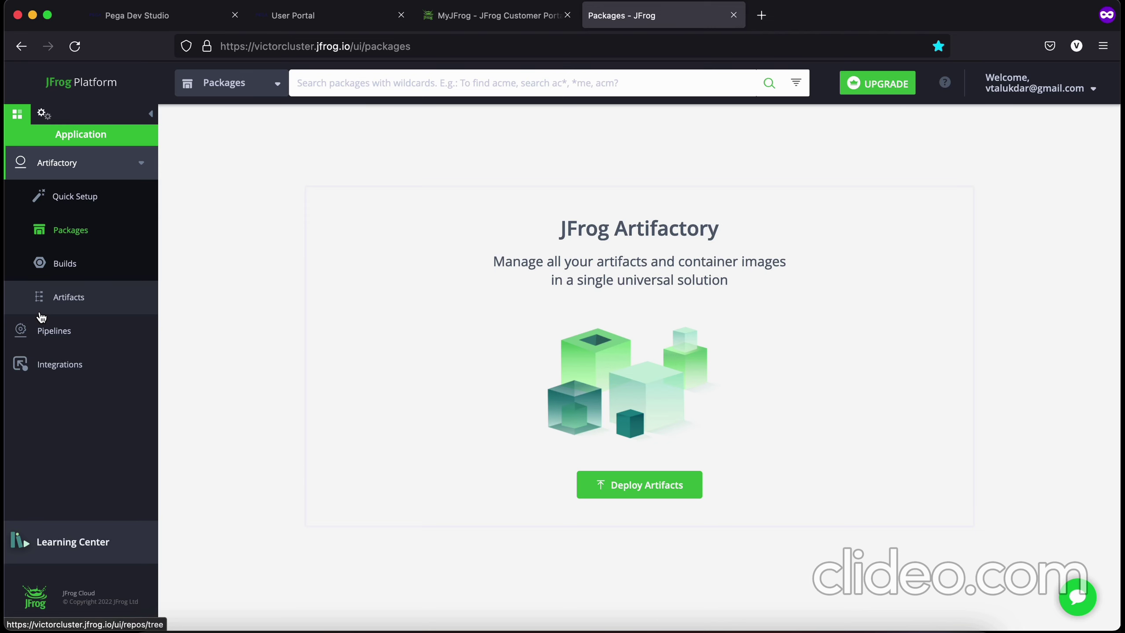
click(47, 301)
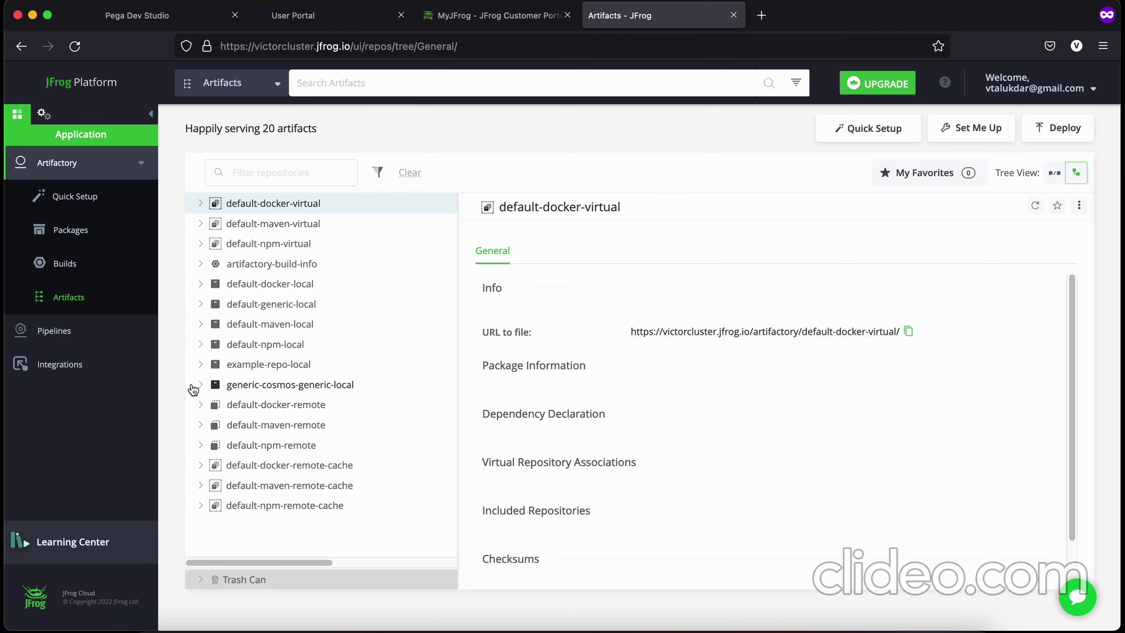
click(309, 393)
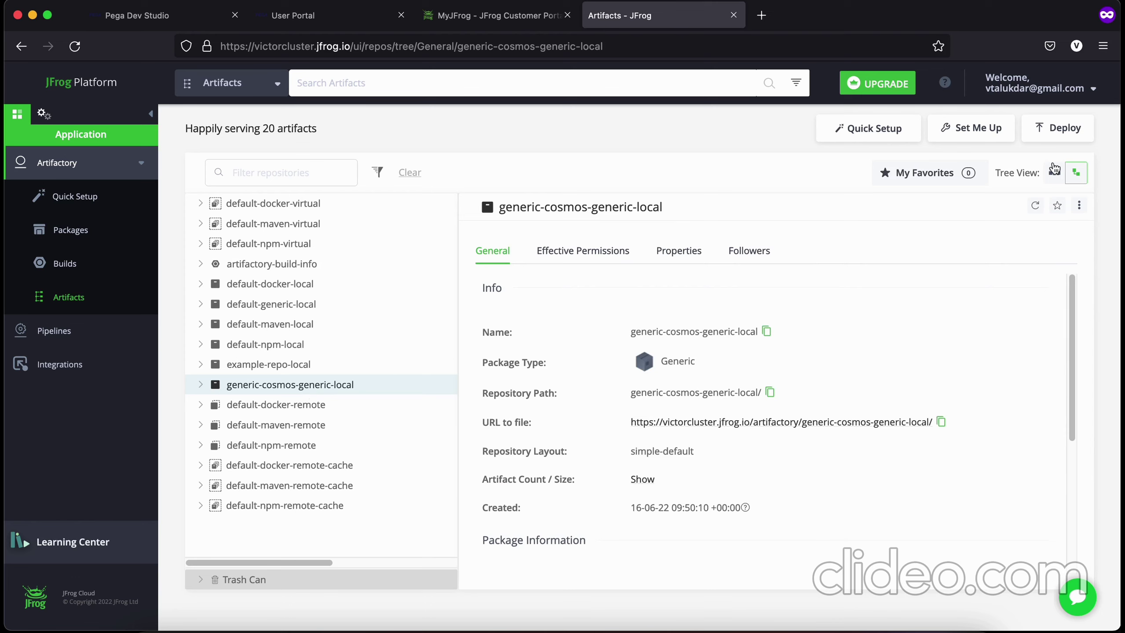
click(869, 128)
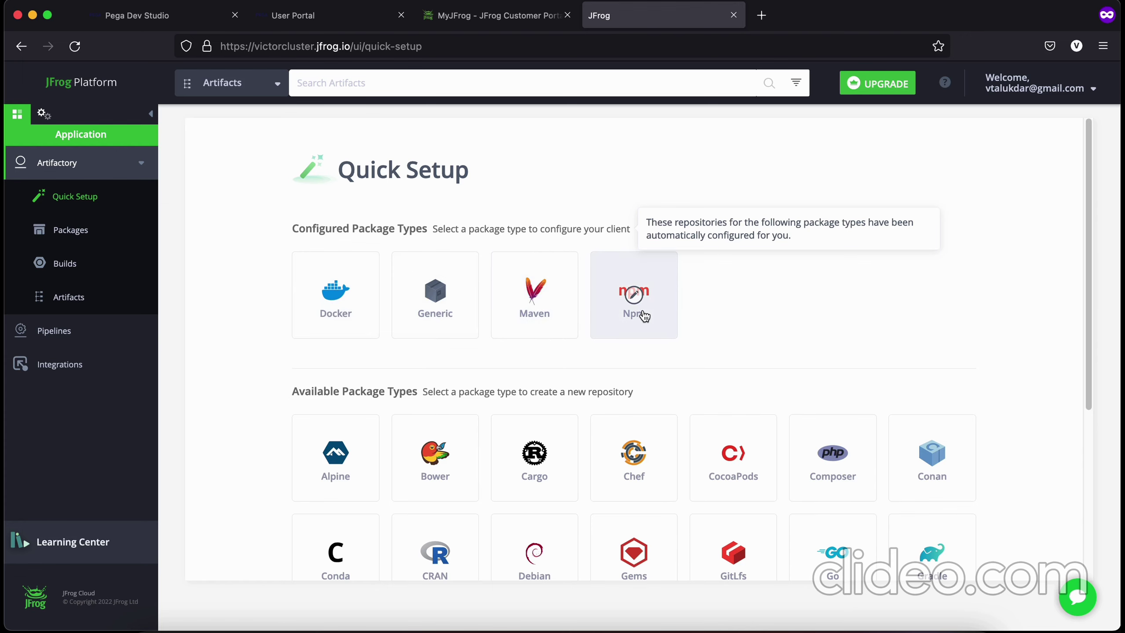
Step: Check the Generic repository list in Quick Setup, then reopen generic-cosmos-generic-local's details
click(455, 319)
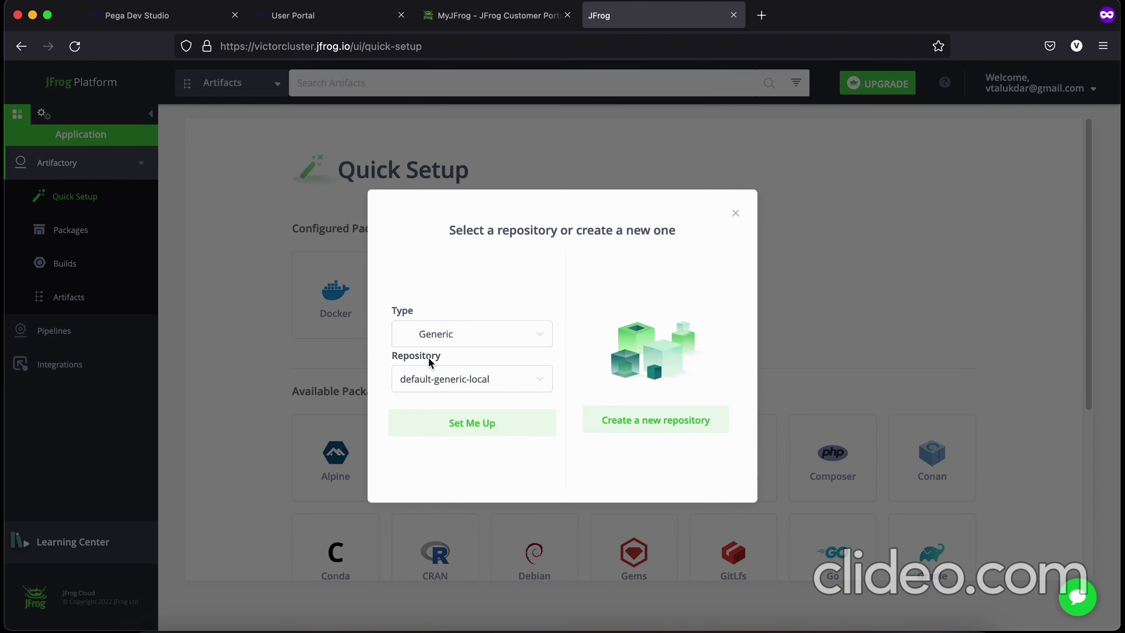
click(503, 385)
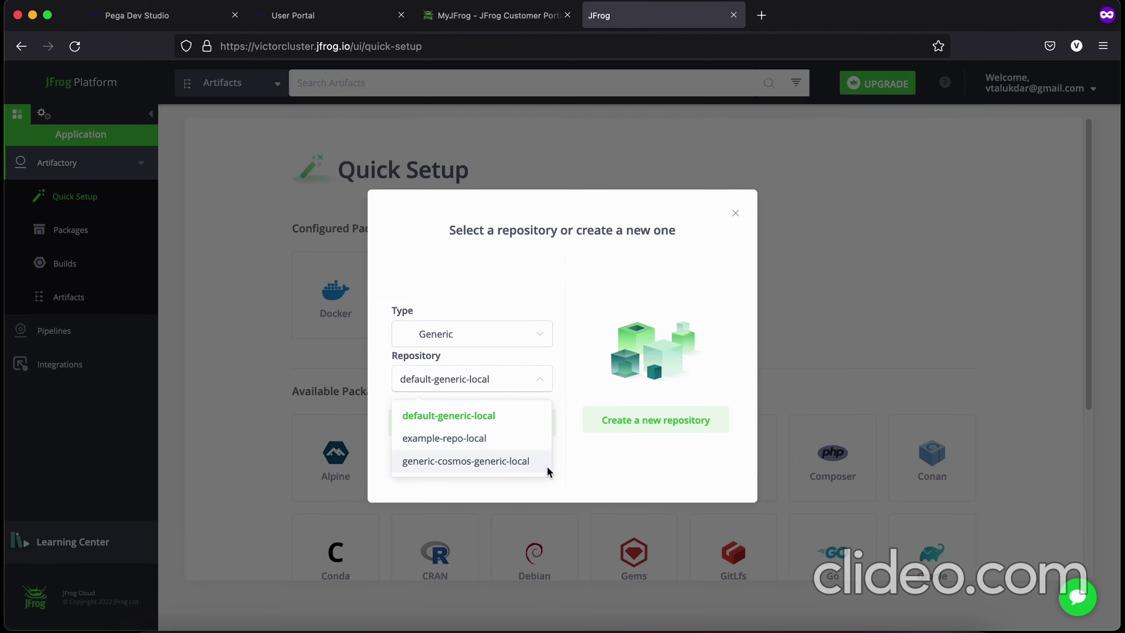
click(736, 214)
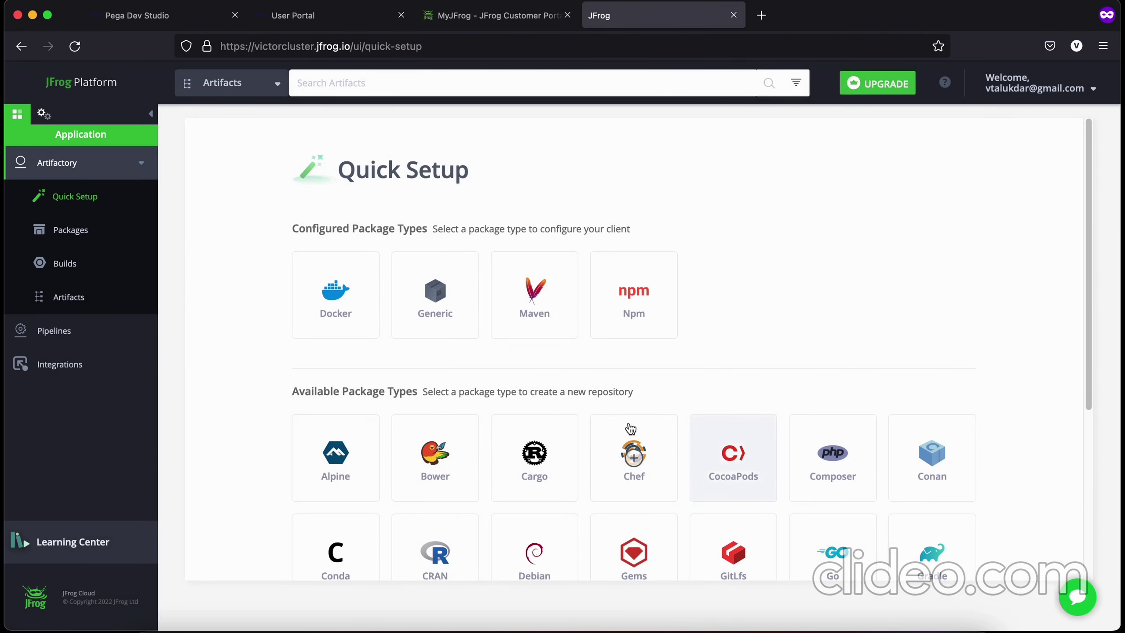
click(73, 297)
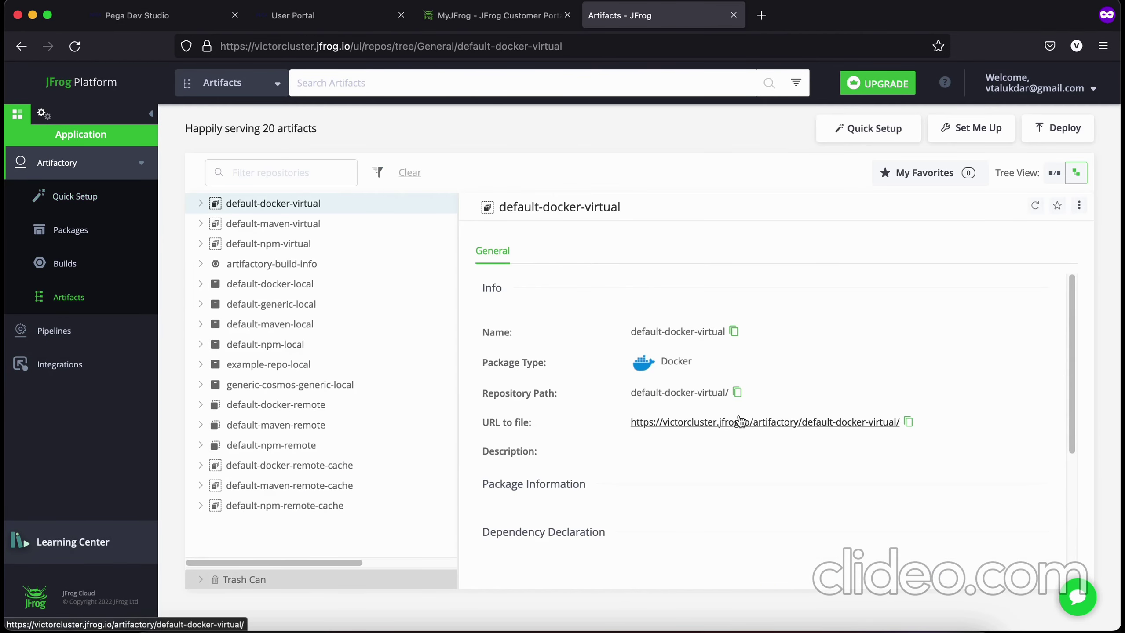
click(313, 387)
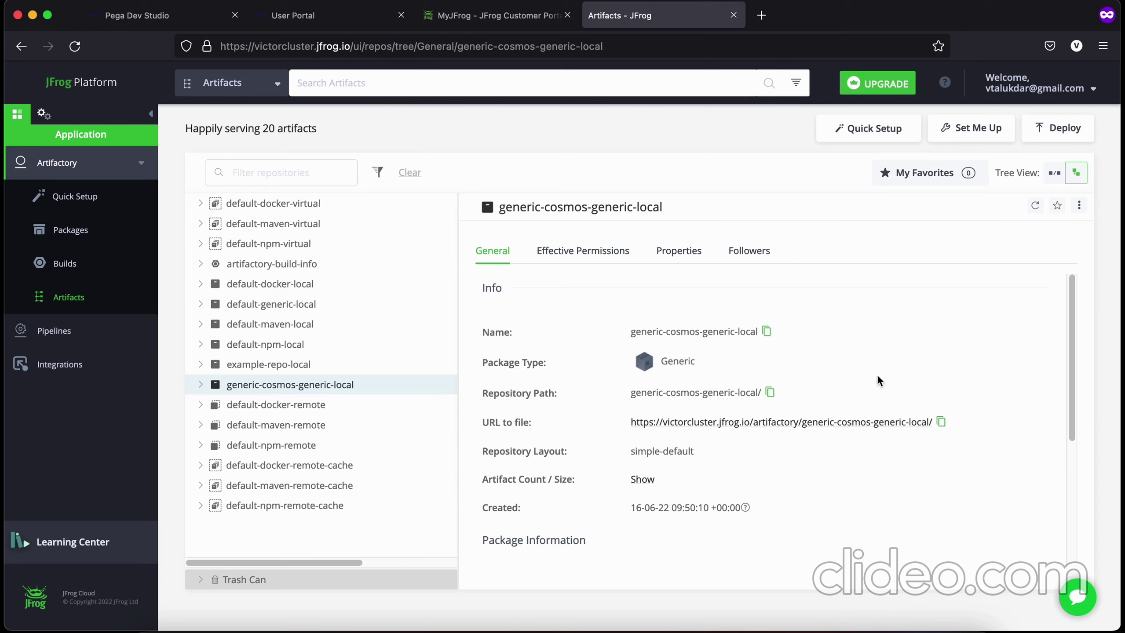
scroll(885, 390, down, 2)
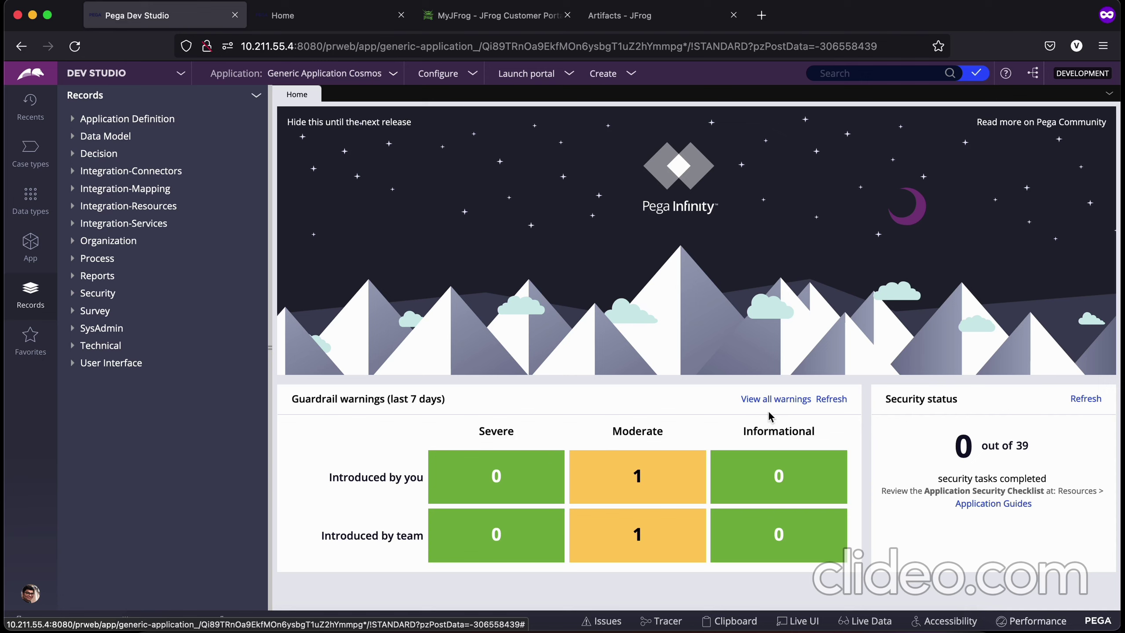
Step: Start a new Repository record from the SysAdmin records list
right_click(98, 331)
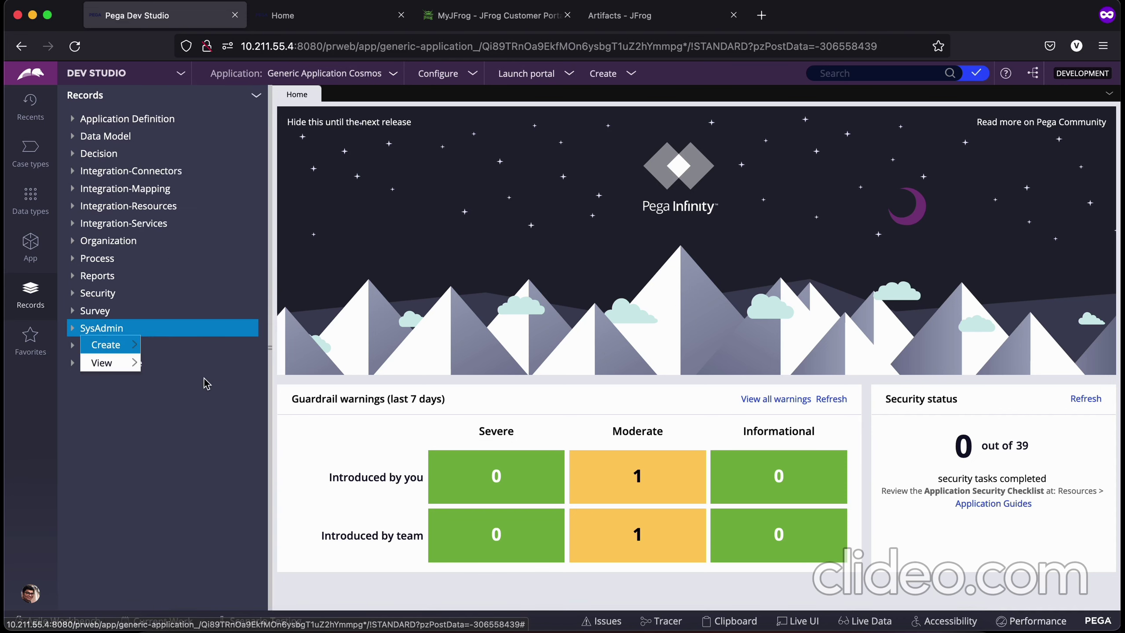
mouse_move(126, 345)
scroll(194, 569, down, 2)
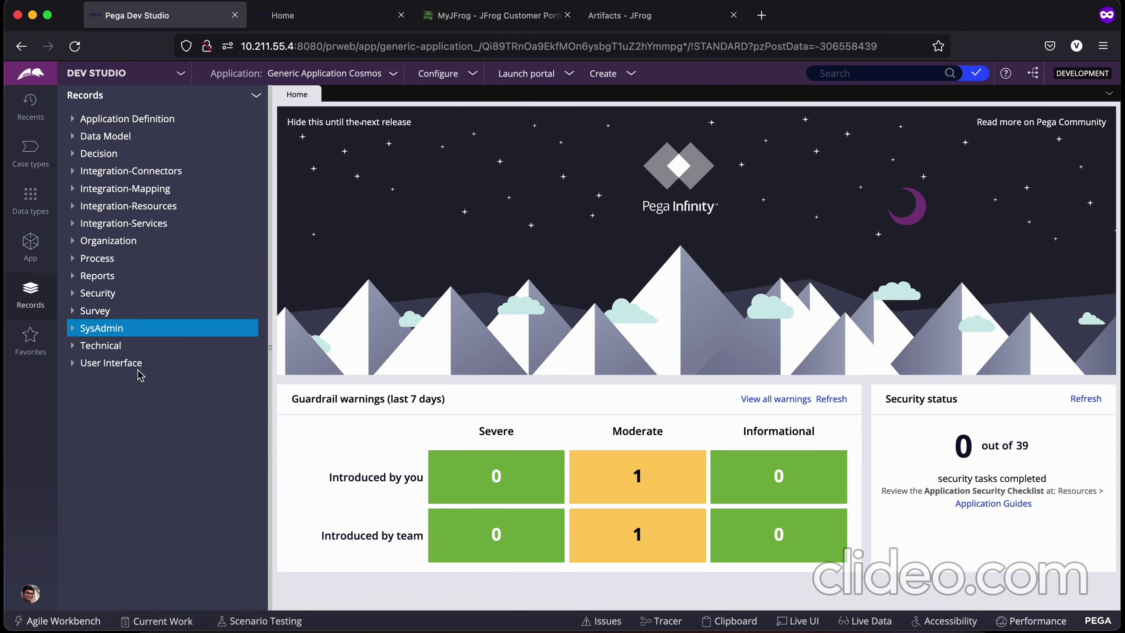
right_click(83, 331)
click(82, 331)
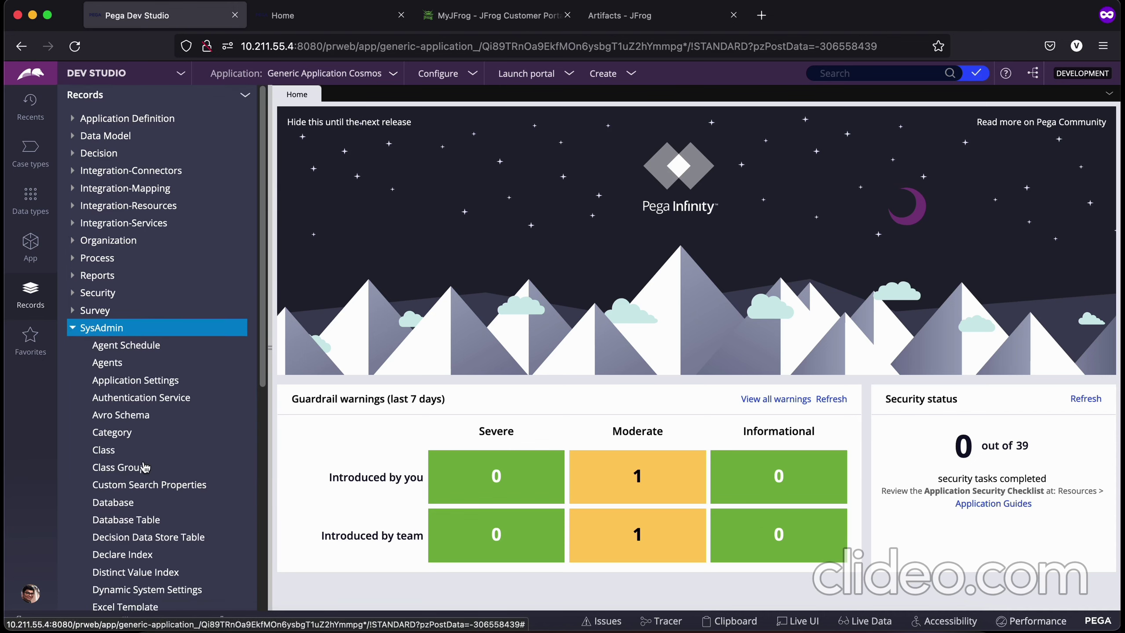
scroll(114, 475, down, 8)
right_click(114, 461)
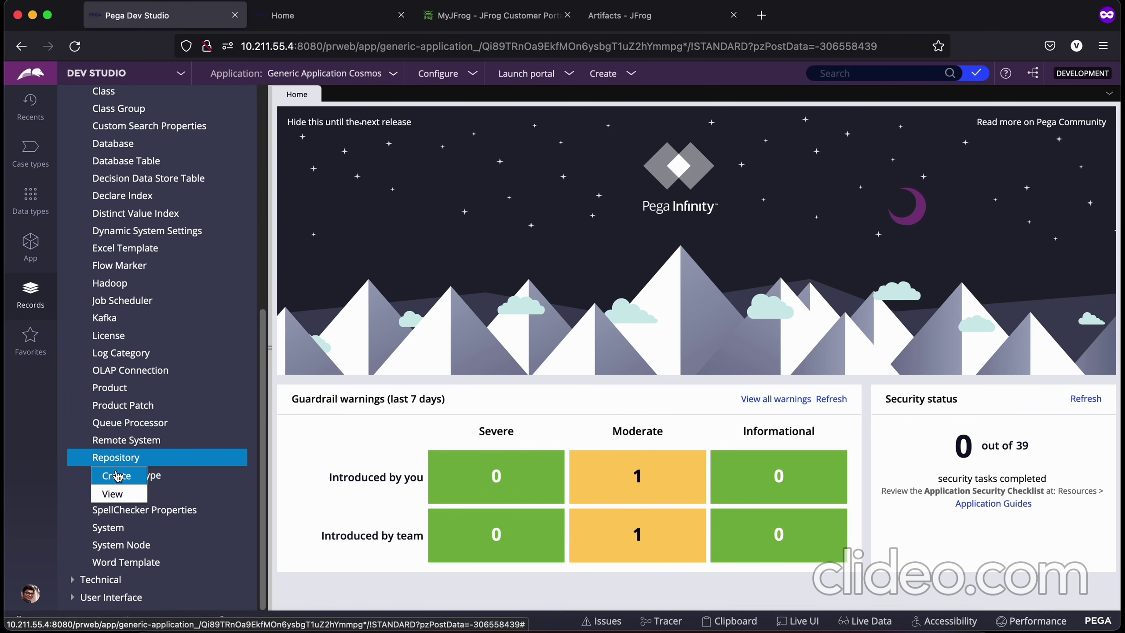
click(116, 474)
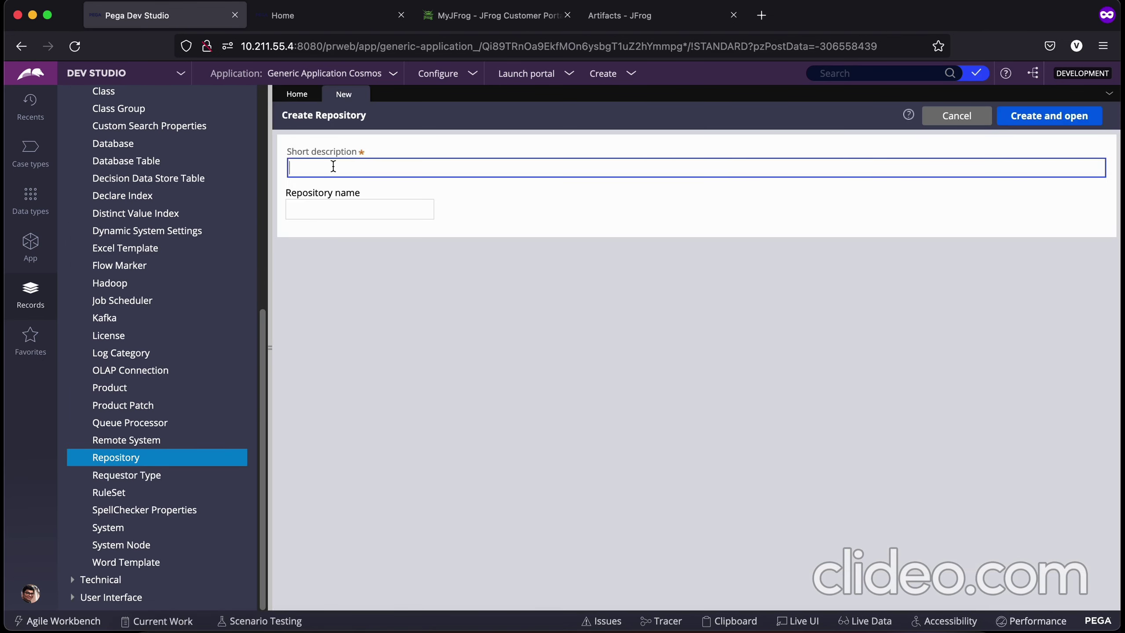
Step: Enter jFrog as short description and repository name, and create the record
text(jFrog)
click(318, 208)
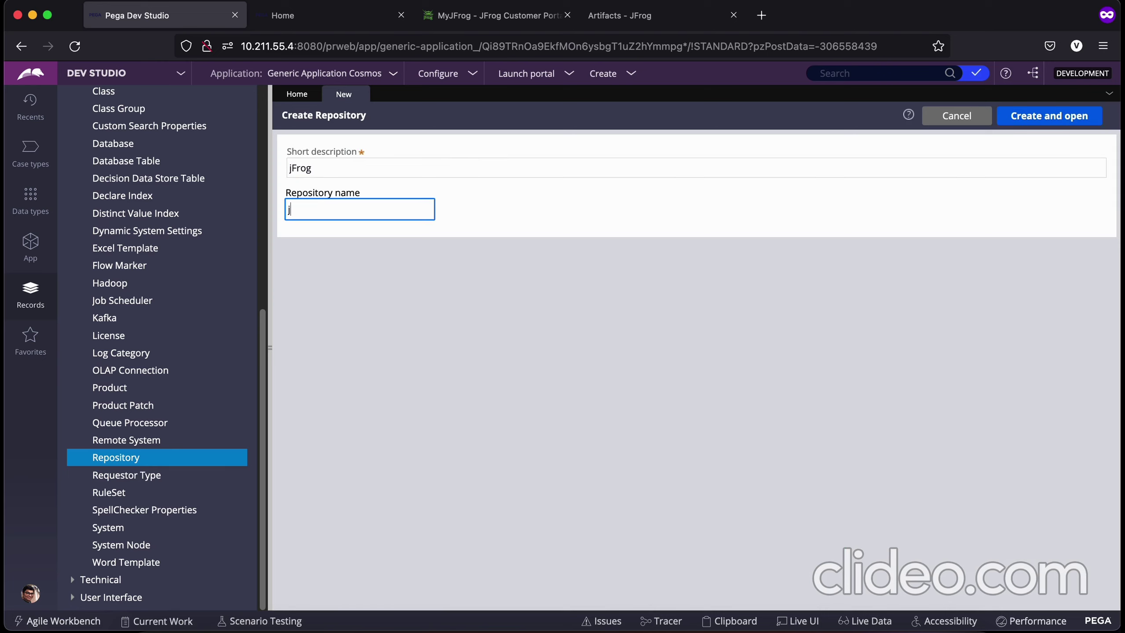
text(jFrog 1)
click(721, 311)
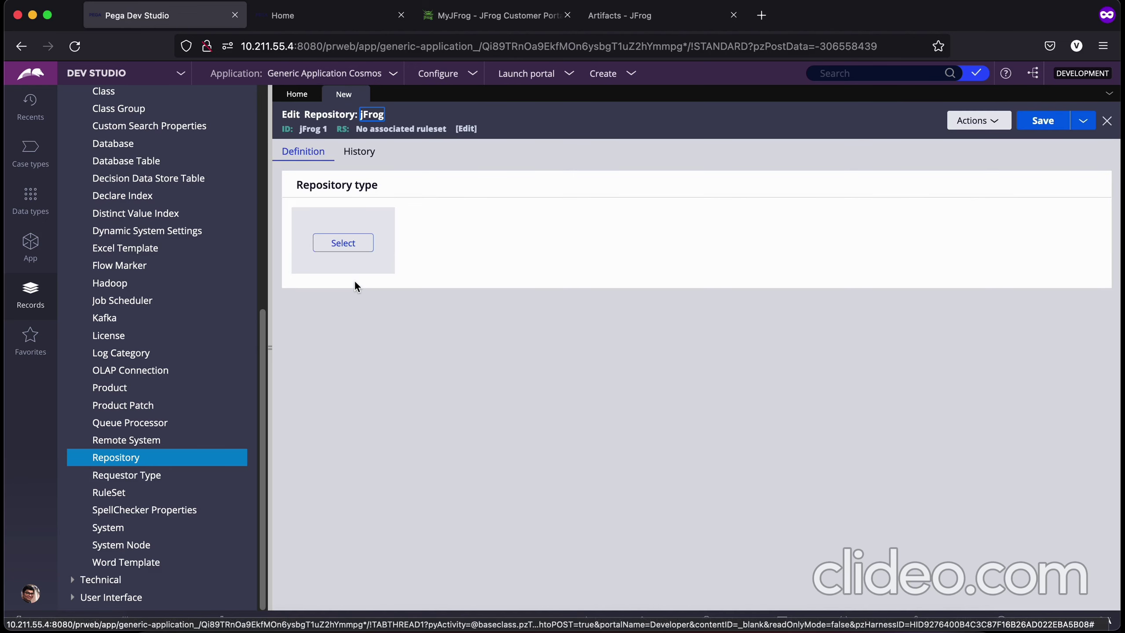
Step: Set the jFrog repository's type to JFrog Artifactory
click(337, 243)
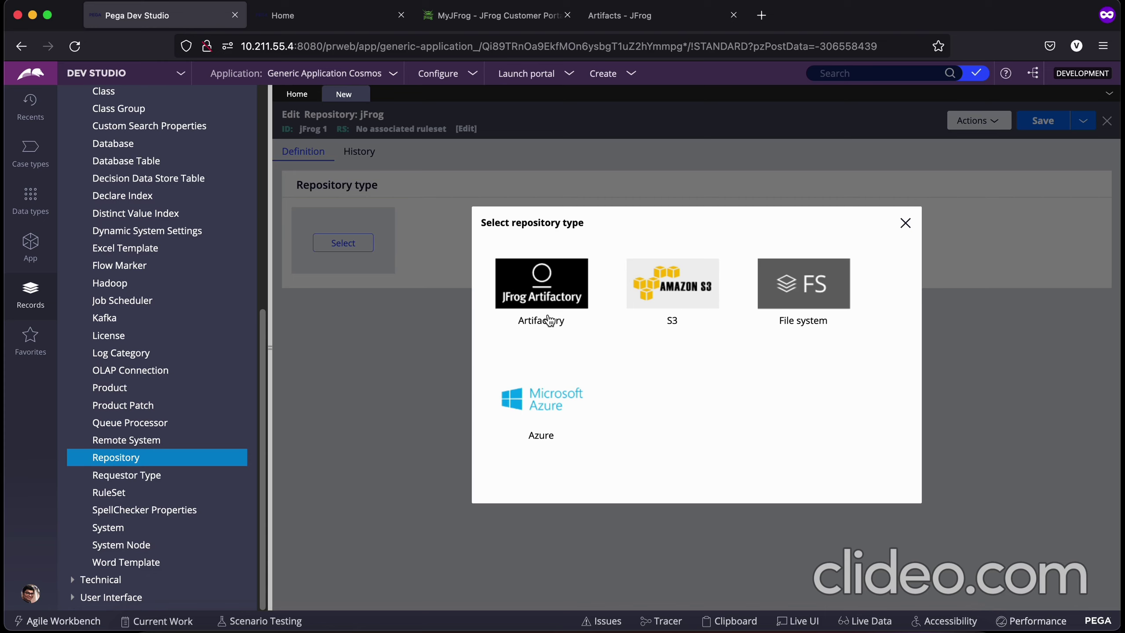
click(550, 320)
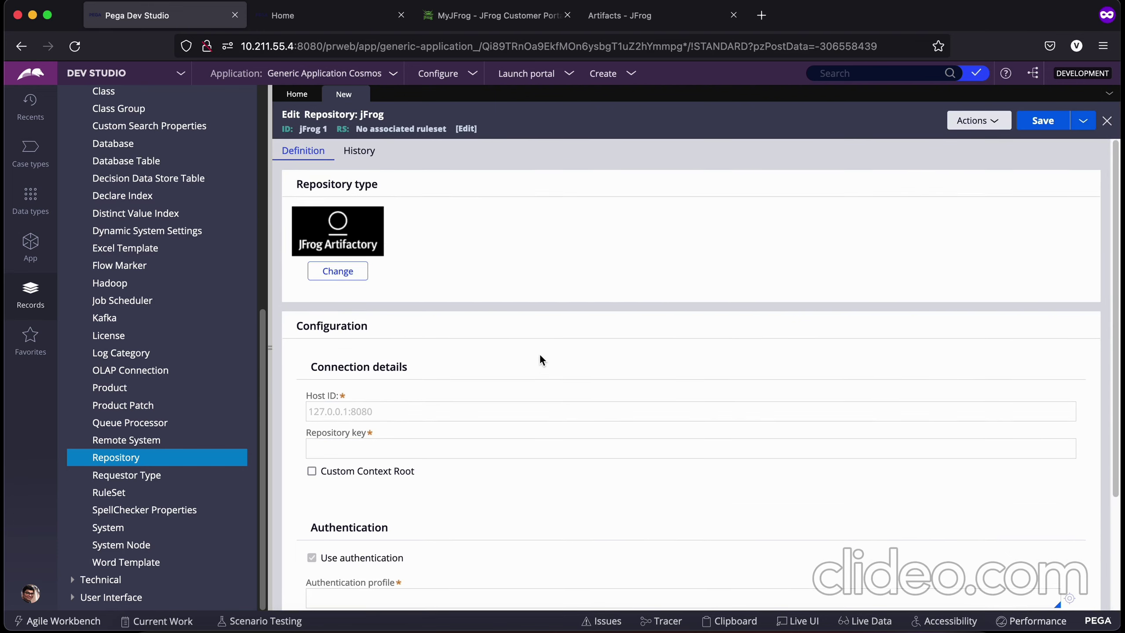
scroll(540, 359, down, 3)
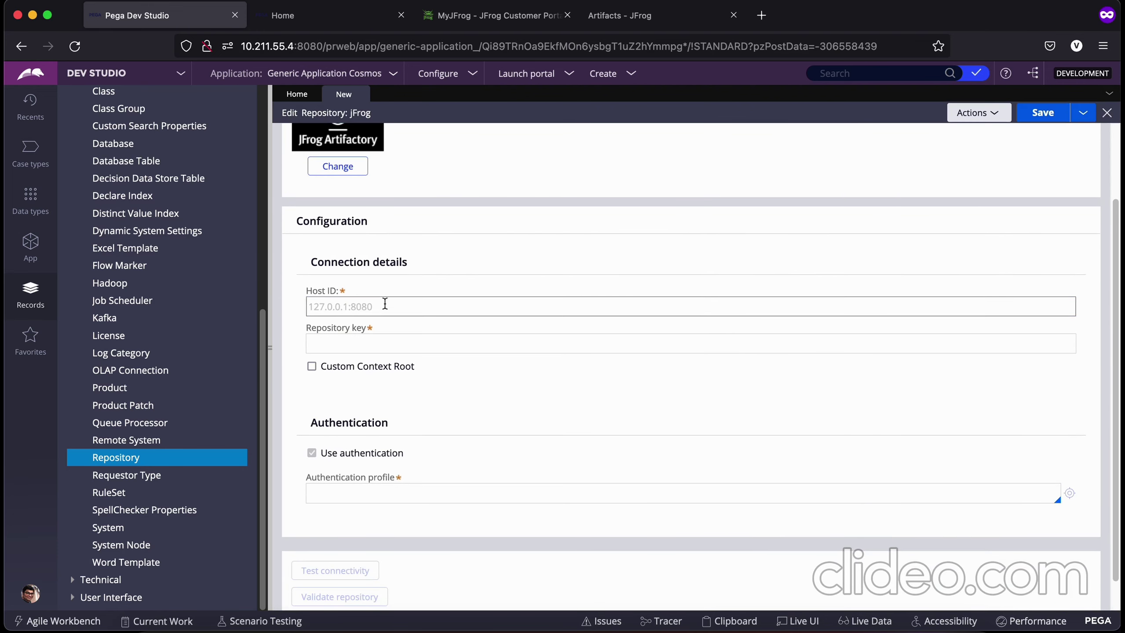
Step: Look over the Host ID, Repository key and authentication profile fields, then switch to JFrog
click(322, 307)
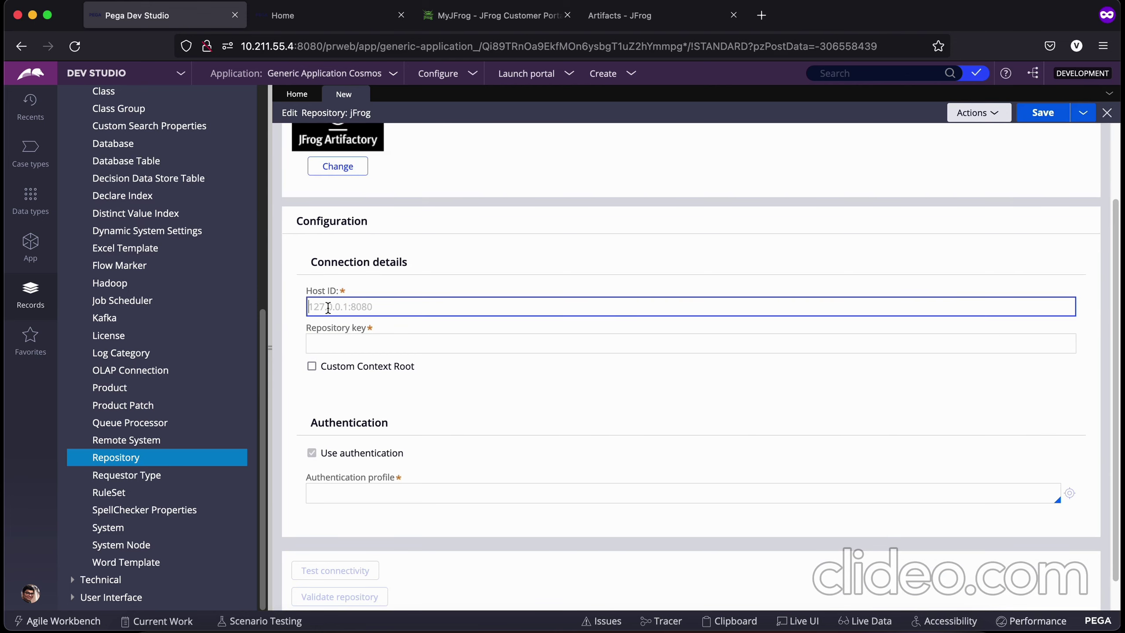
click(367, 347)
scroll(488, 413, down, 1)
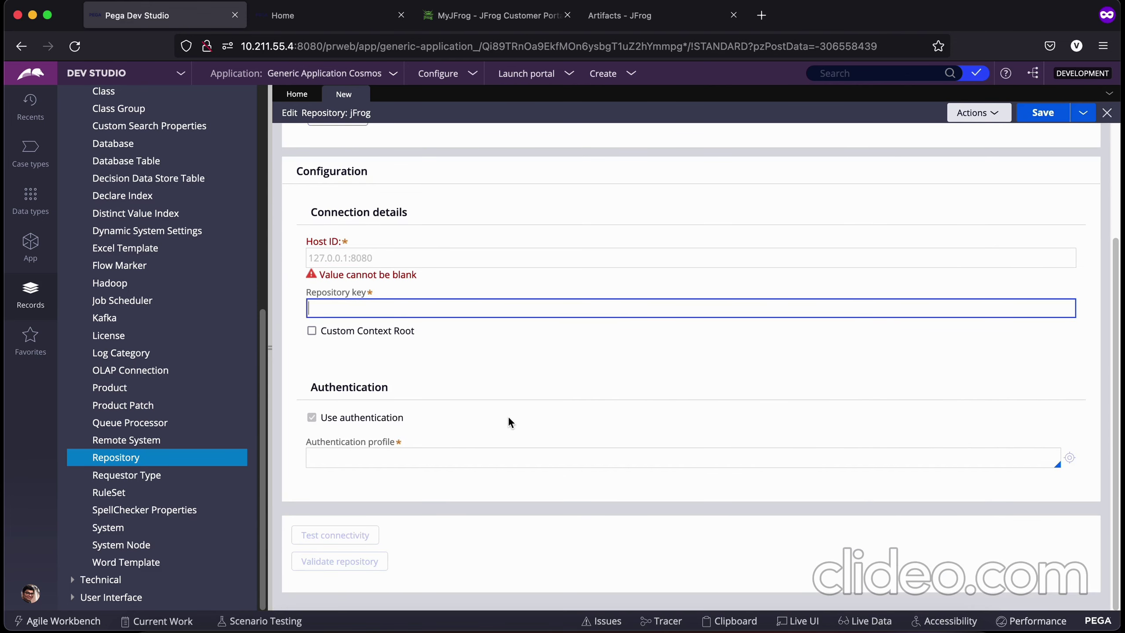
click(343, 455)
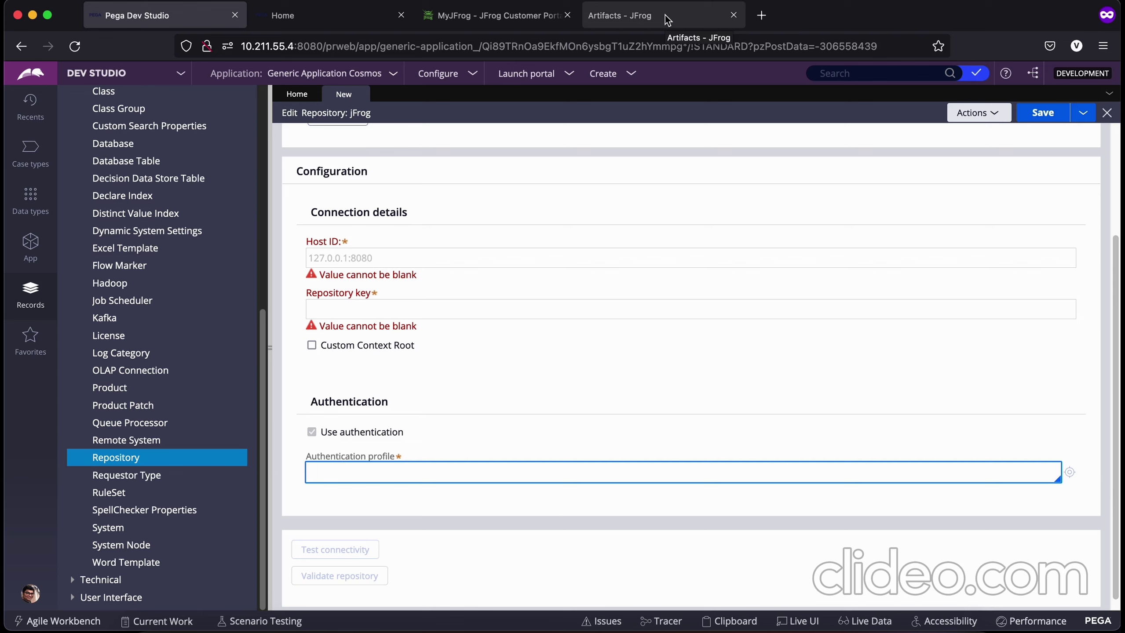
click(346, 256)
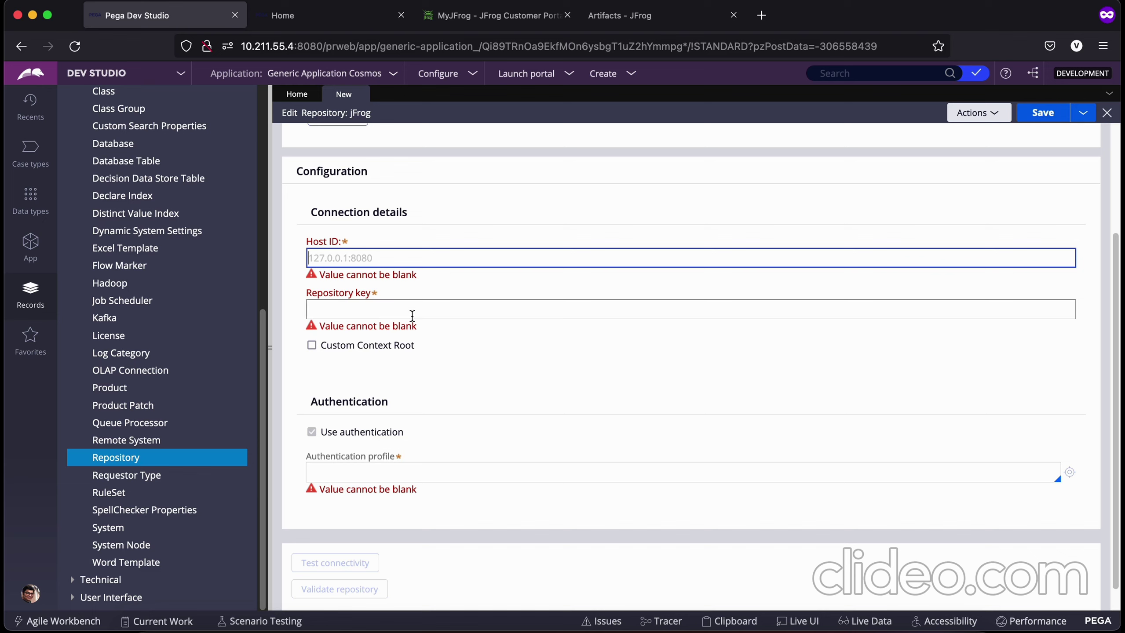
click(644, 16)
Step: Refresh generic-cosmos-generic-local in Artifactory and copy its file URL back to Pega
right_click(296, 385)
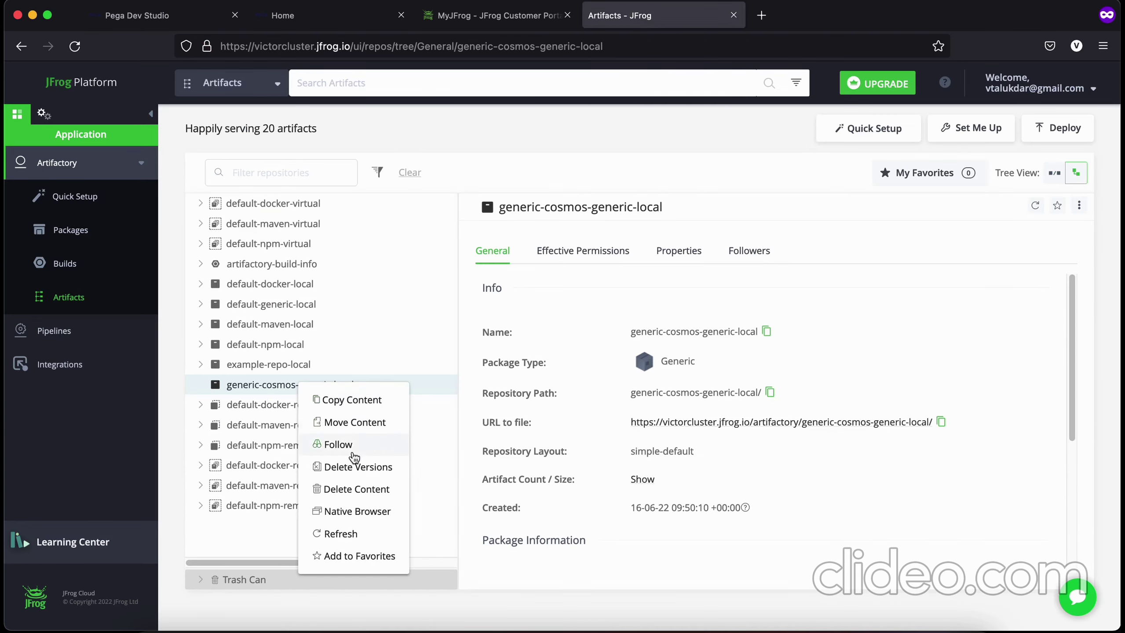
click(342, 533)
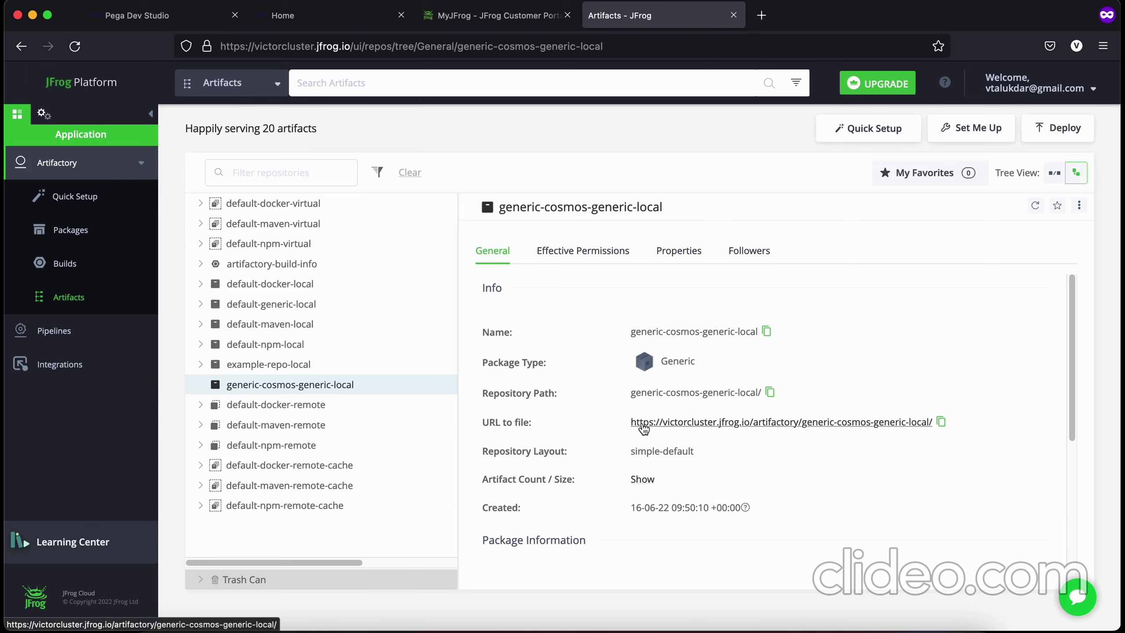
click(941, 423)
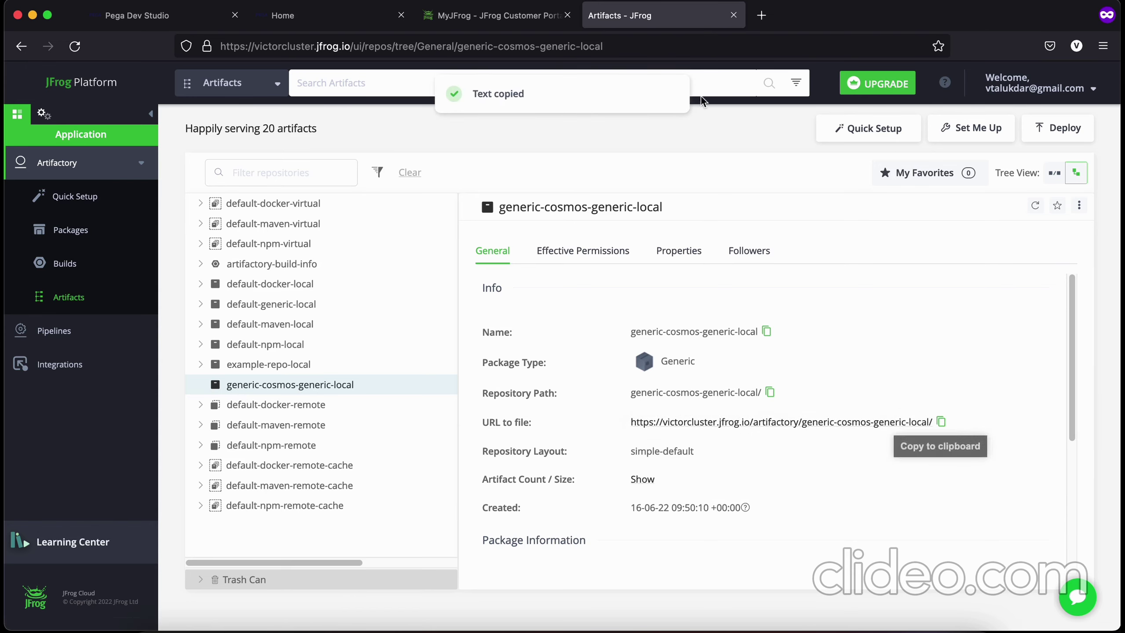
click(168, 21)
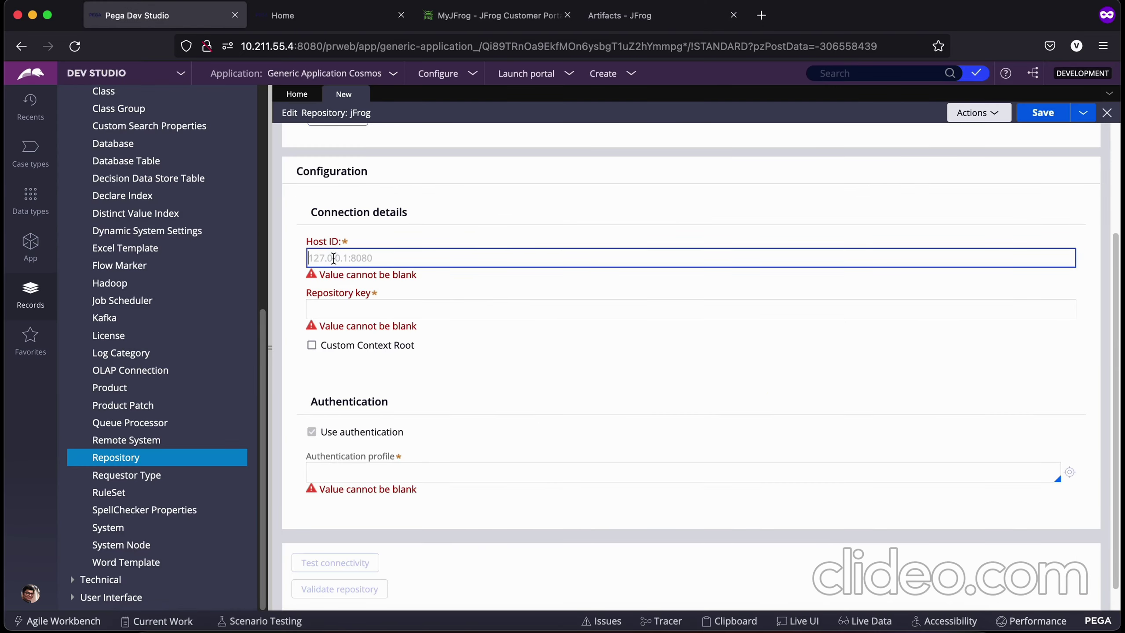
Step: Paste the copied JFrog file URL into both Host ID and Repository key
key(ctrl+v)
click(421, 309)
key(ctrl+v)
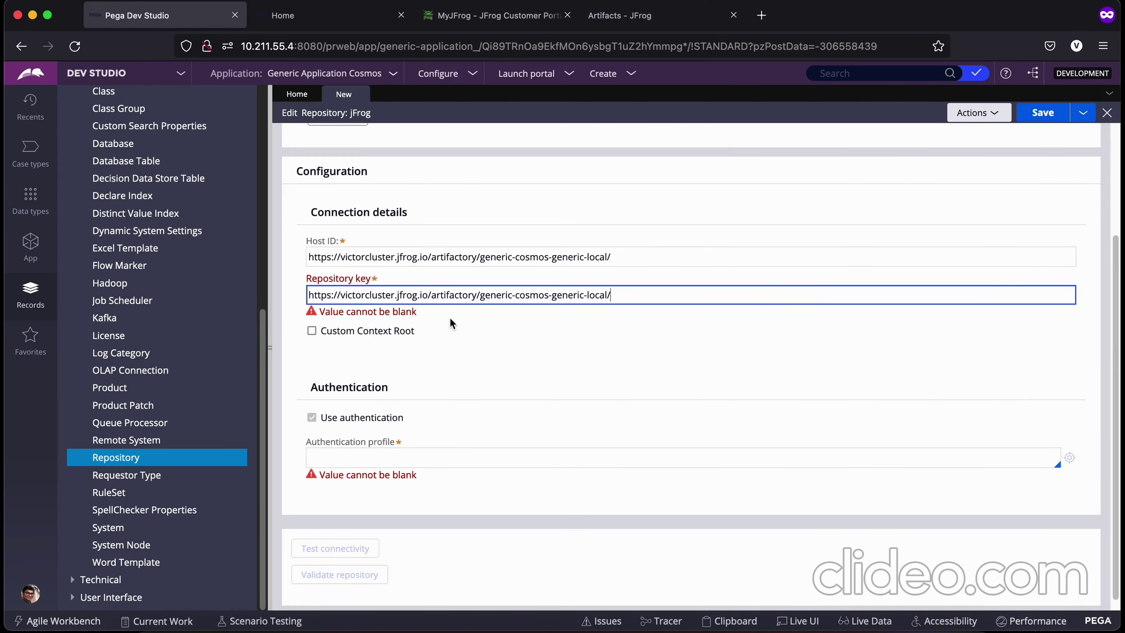
click(685, 341)
click(467, 299)
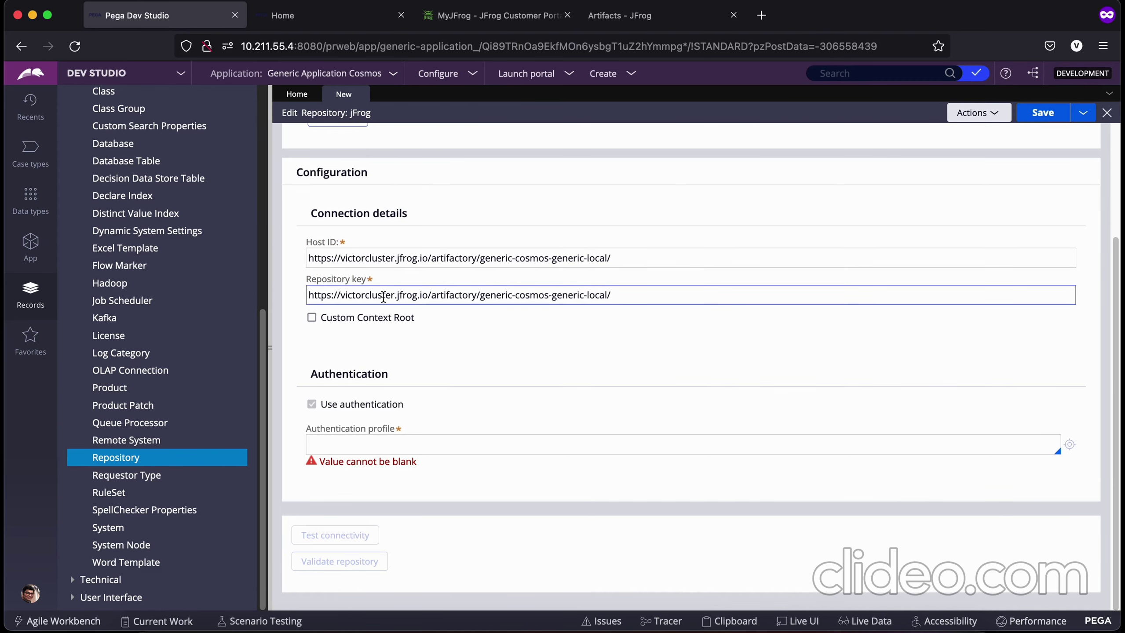
click(417, 258)
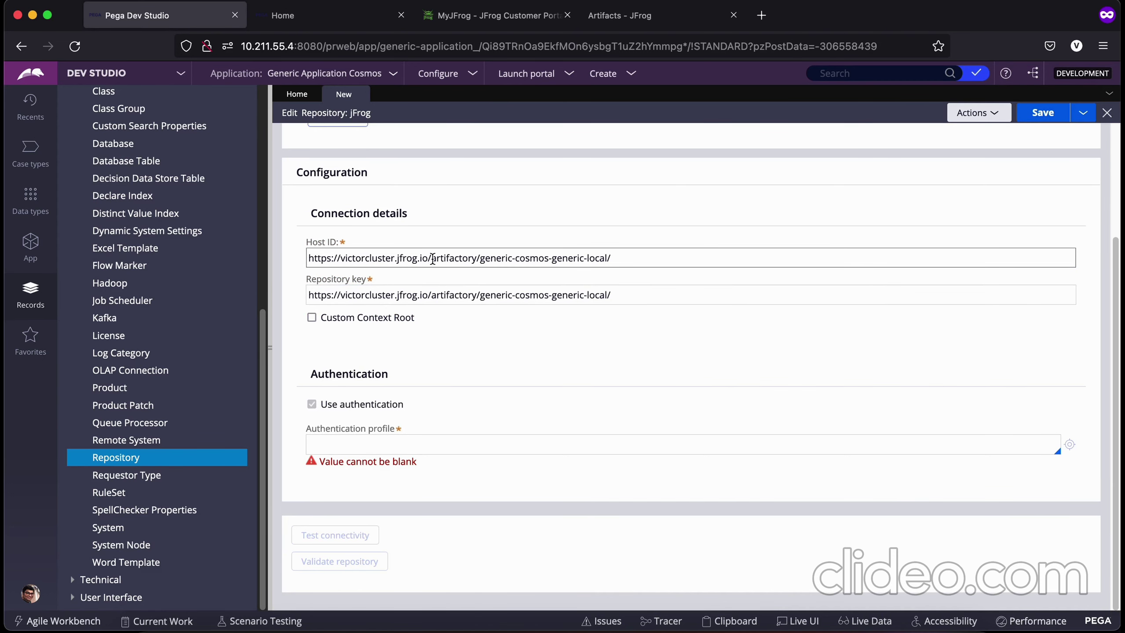
drag(431, 258, 735, 256)
key(BackSpace)
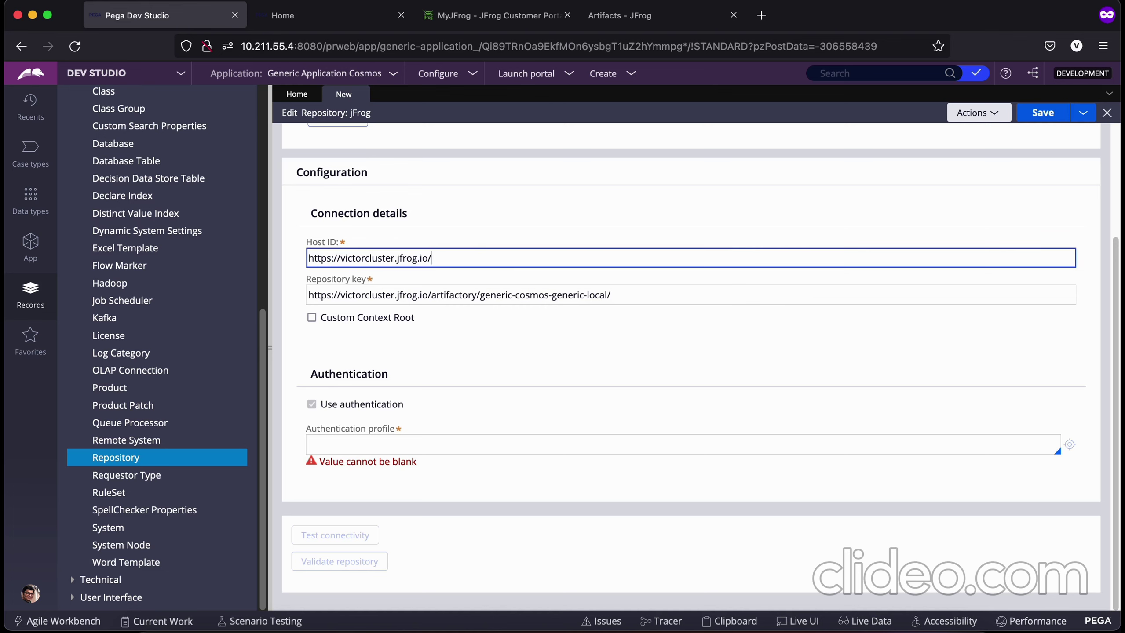
click(411, 298)
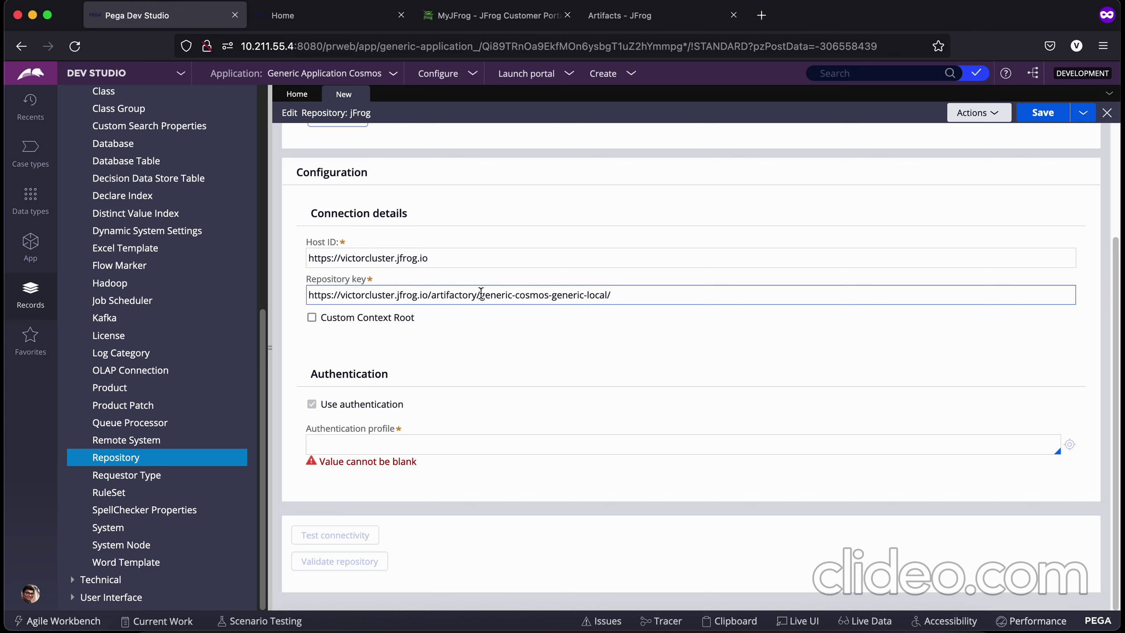
drag(481, 295, 288, 293)
key(BackSpace)
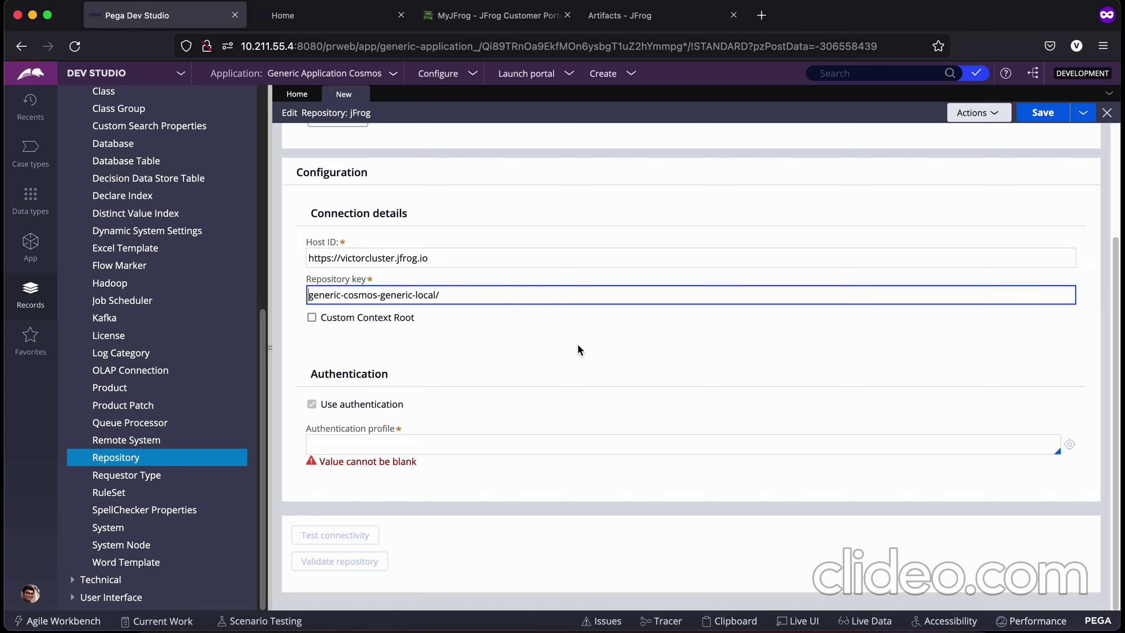
click(583, 354)
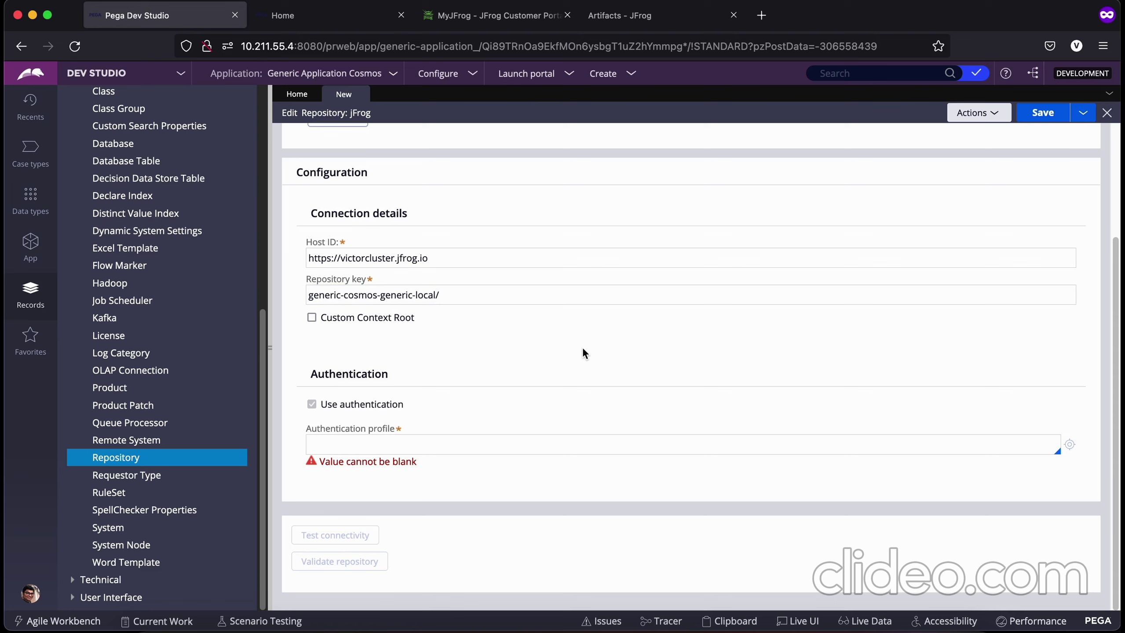
Step: Save the repository, then enter JFrogAuth as its authentication profile
click(1043, 113)
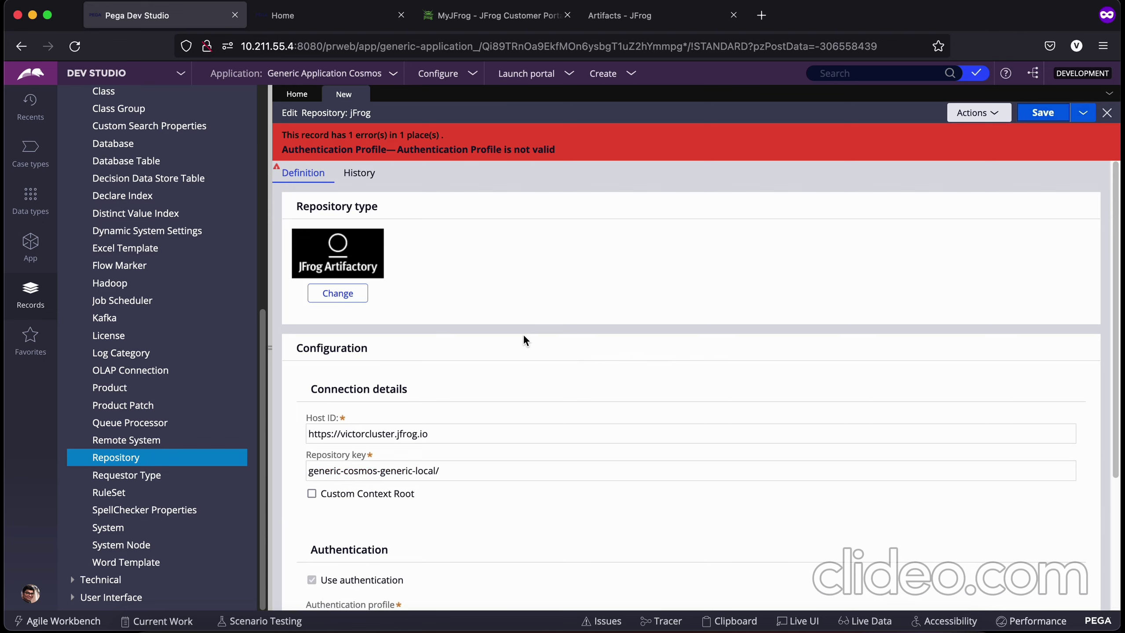
scroll(543, 388, down, 3)
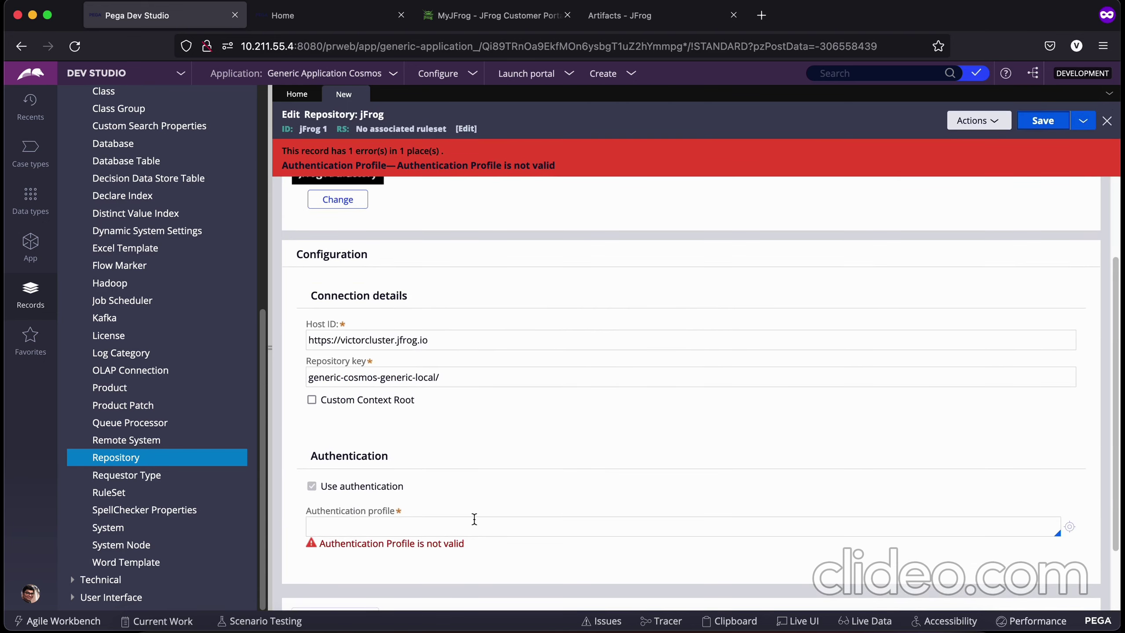
click(398, 532)
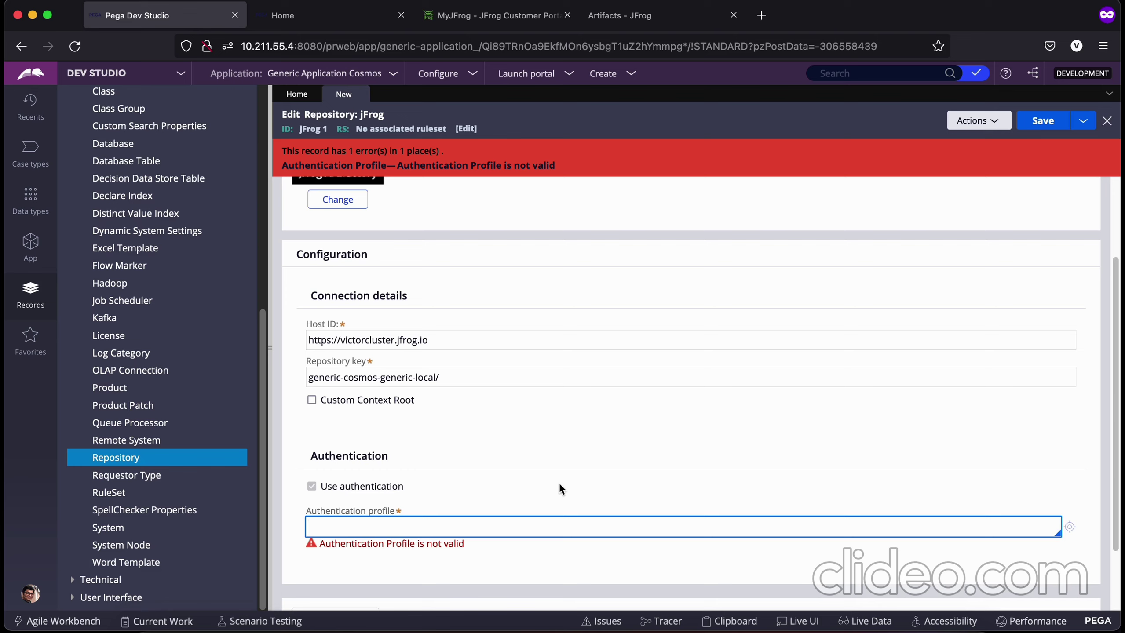
text(FrogAuth)
Step: Create the JFrogAuth profile and enter the JFrog account e-mail as its user name
click(1070, 527)
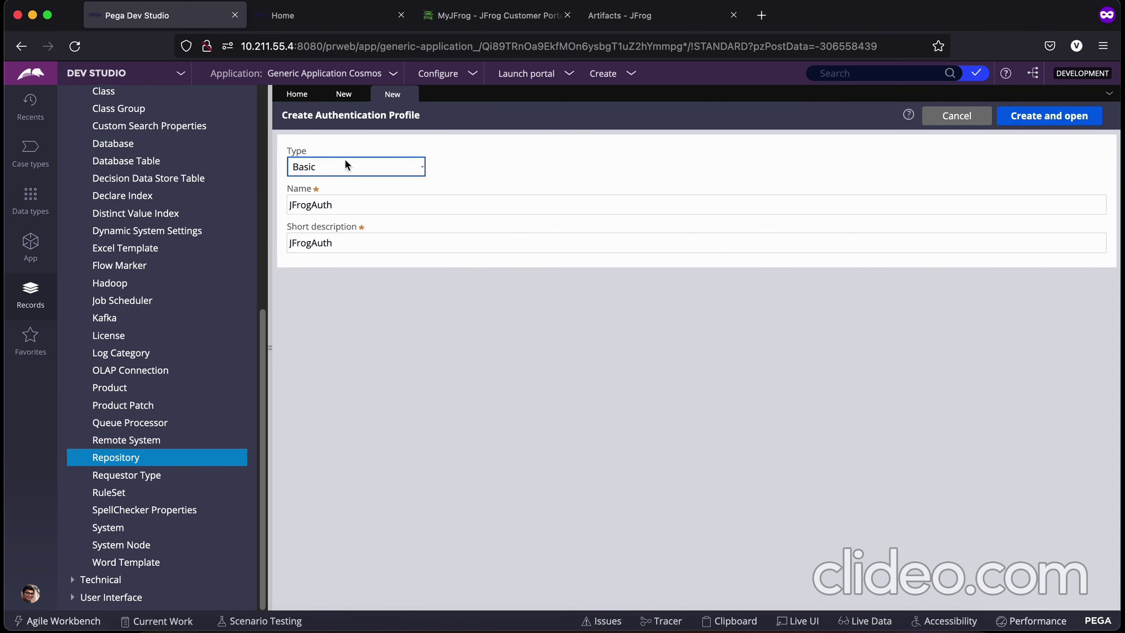
click(1049, 115)
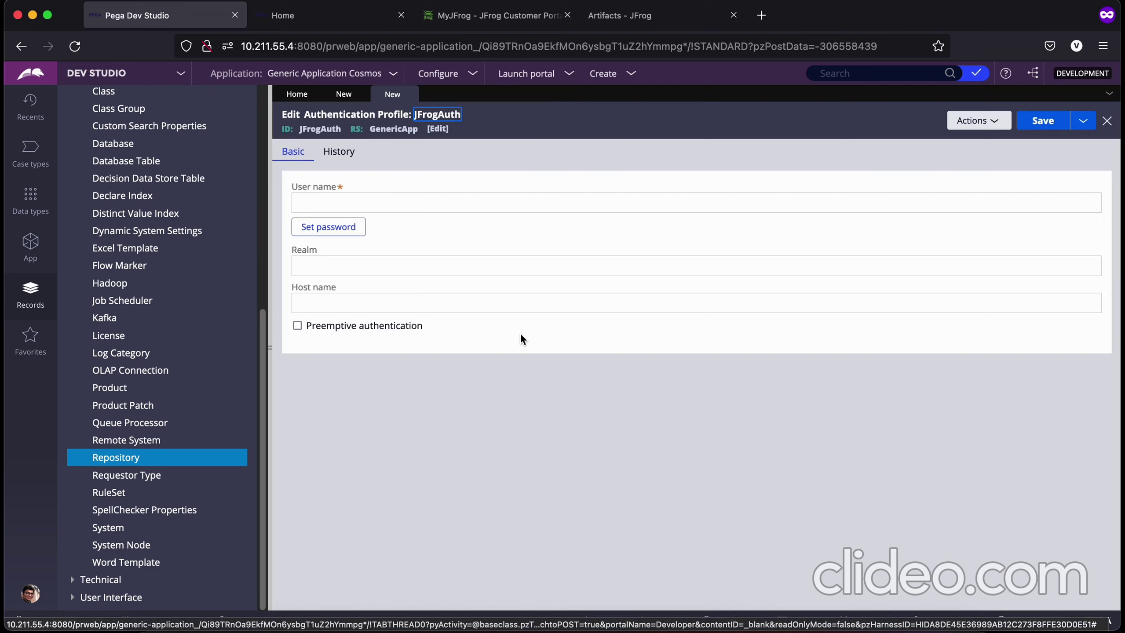
click(345, 203)
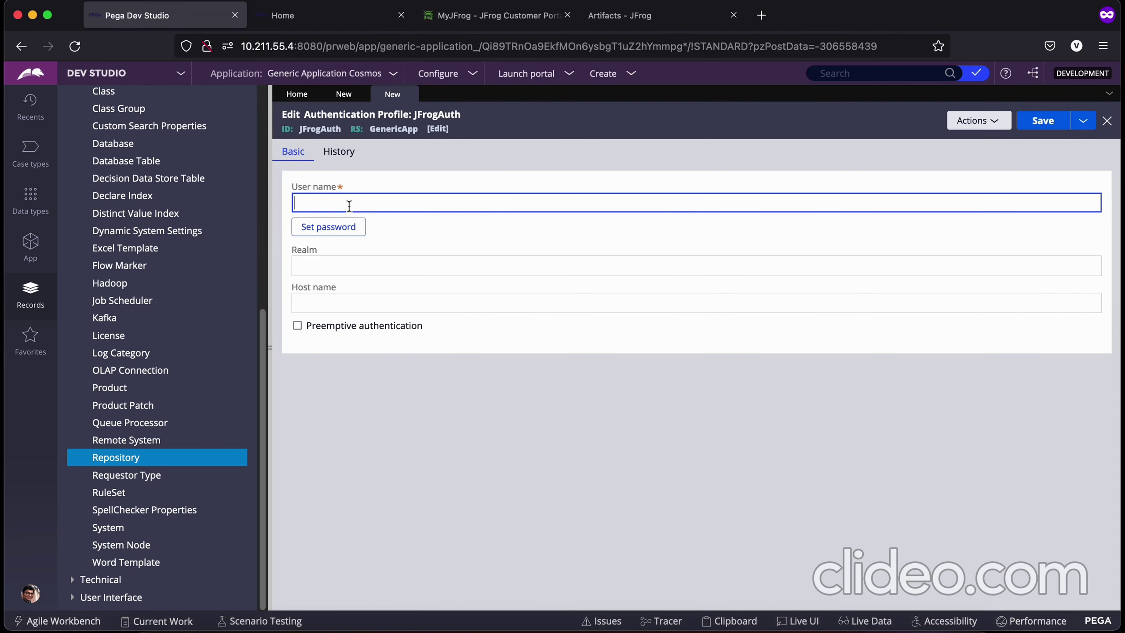
click(658, 25)
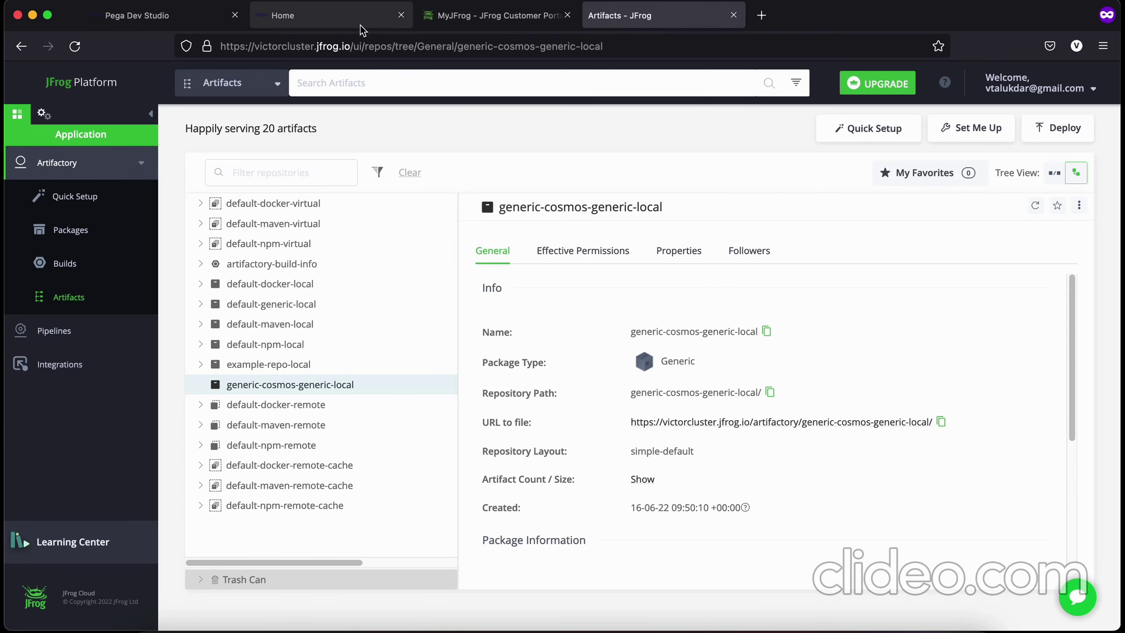
click(154, 26)
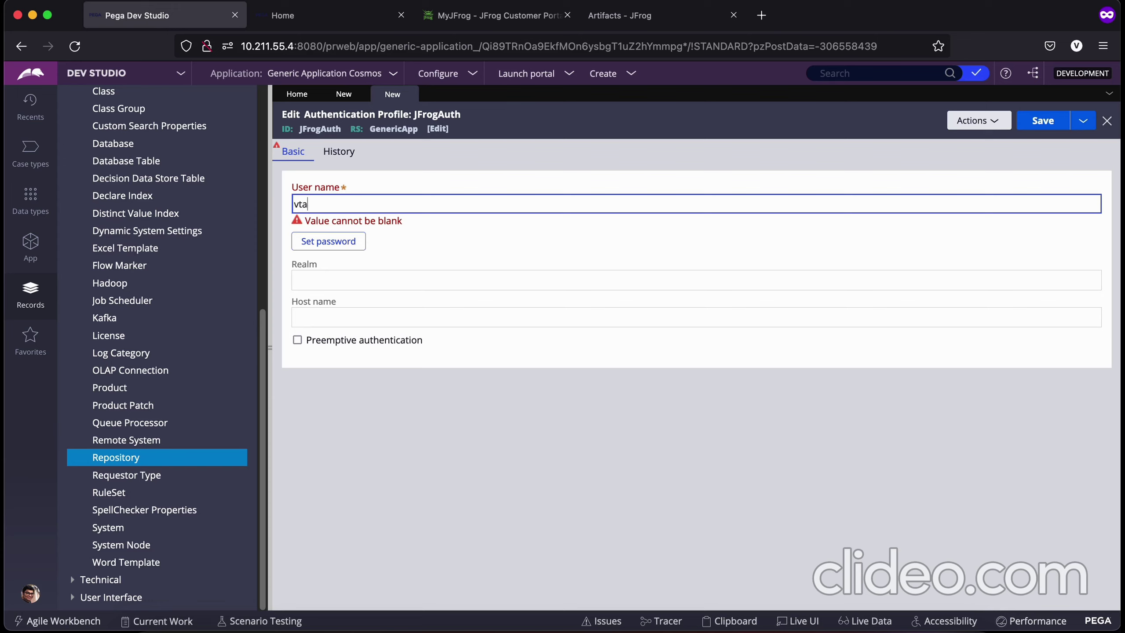
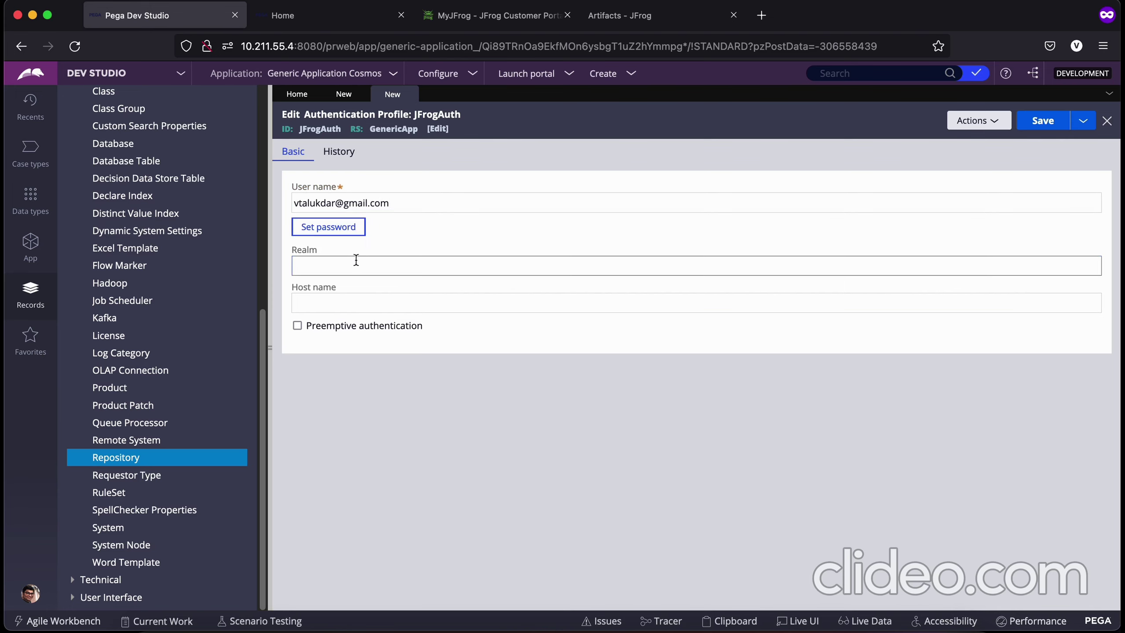
Step: Set the account password on the profile and save JFrogAuth
click(341, 238)
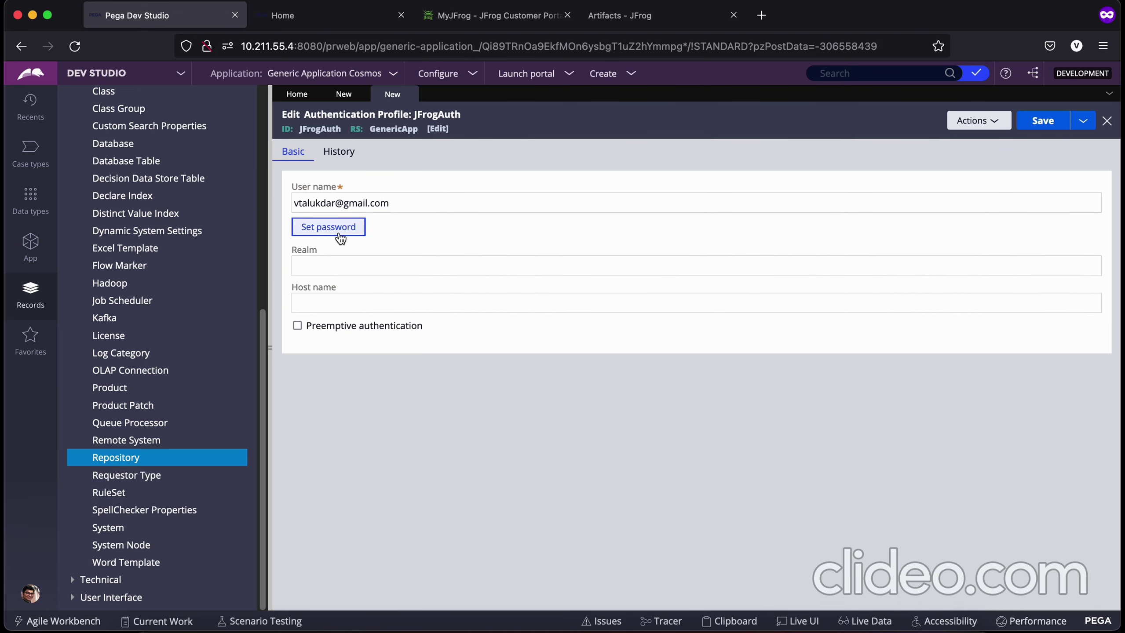
click(341, 238)
click(354, 264)
text(••)
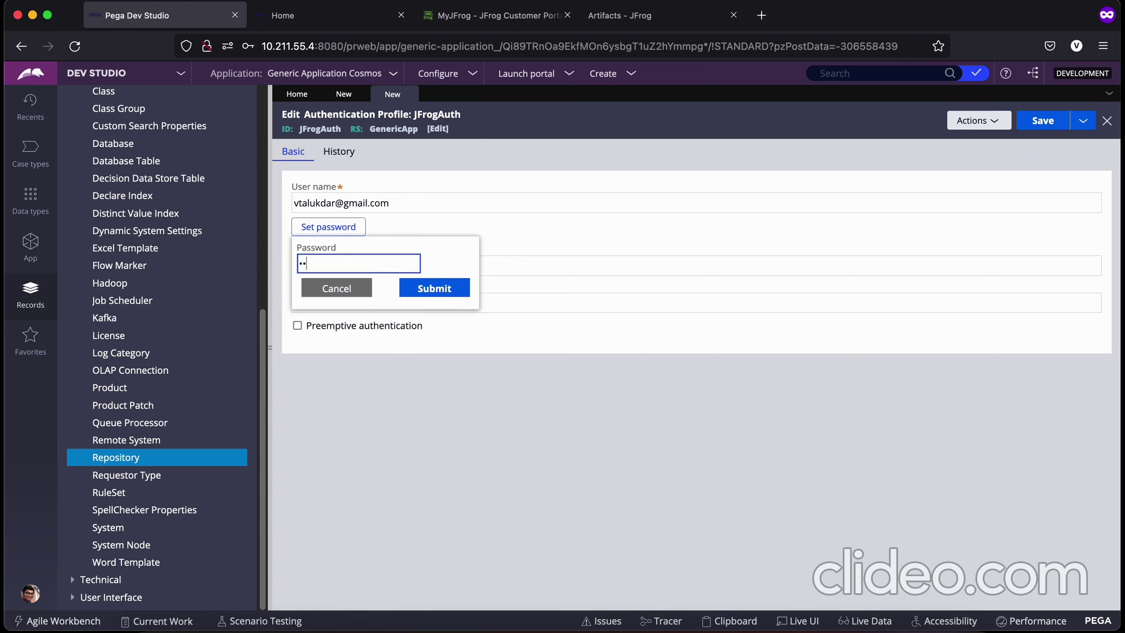
text(•••••••)
click(434, 288)
click(1041, 120)
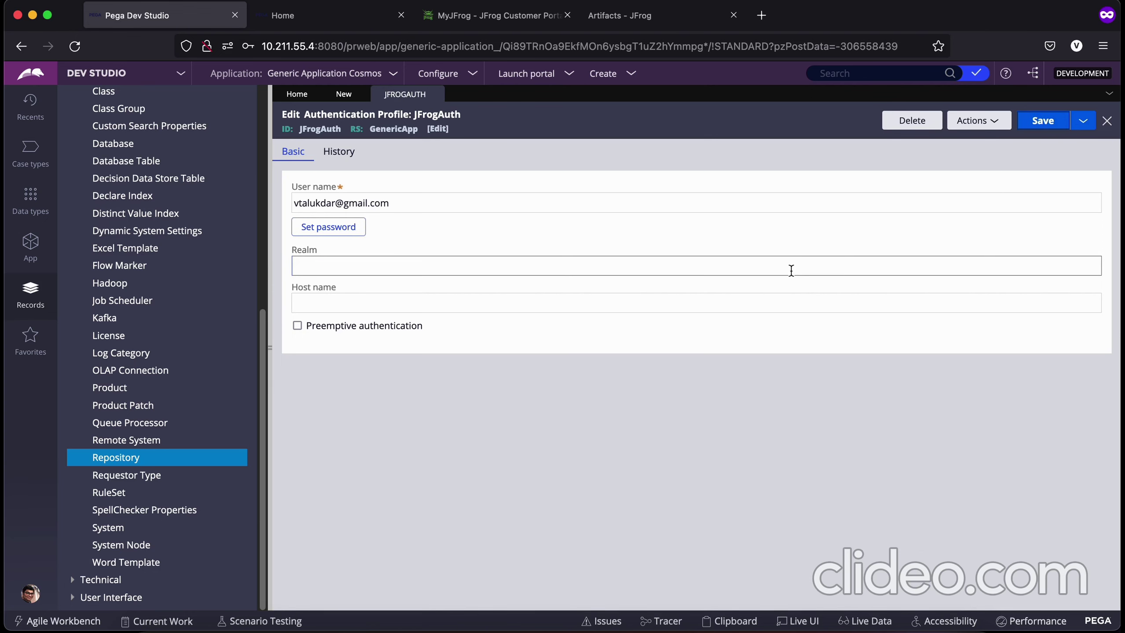
Step: Save the jFrog 1 repository with the JFrogAuth authentication profile
click(435, 95)
click(389, 528)
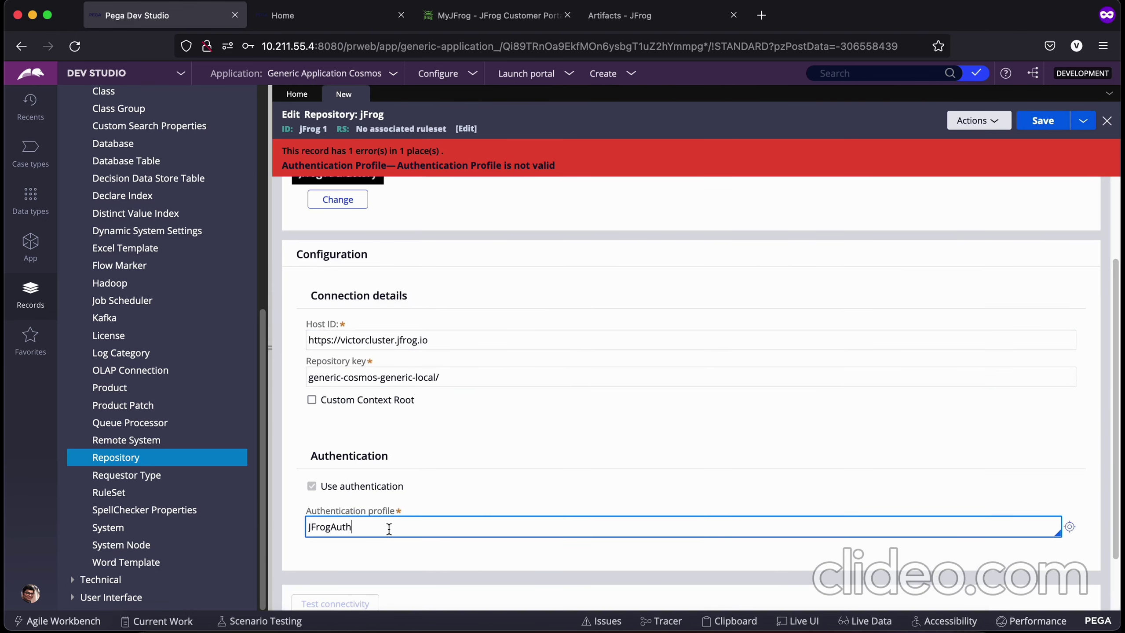
scroll(810, 452, down, 2)
click(1037, 119)
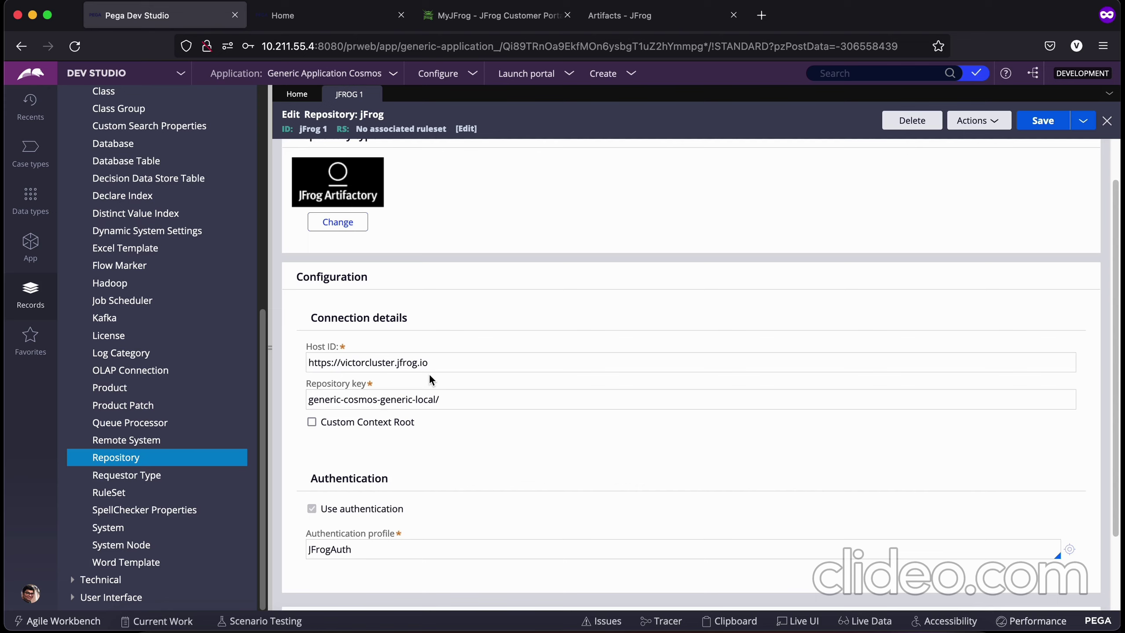
Step: Test connectivity and confirm the result is SUCCESS, Authenticated
scroll(423, 374, down, 3)
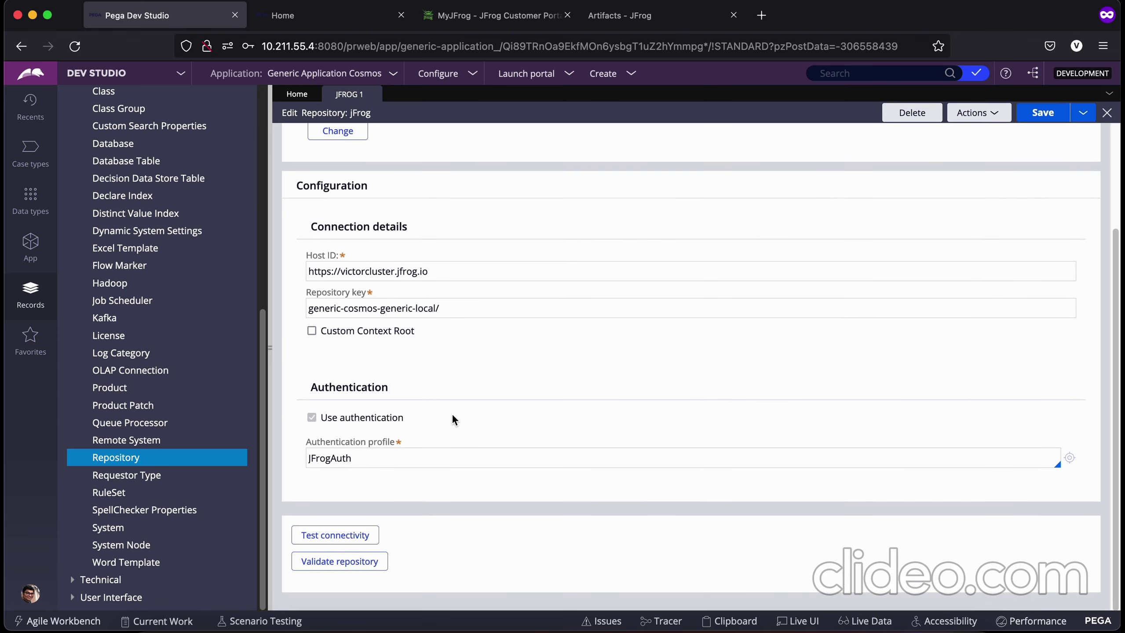
click(353, 535)
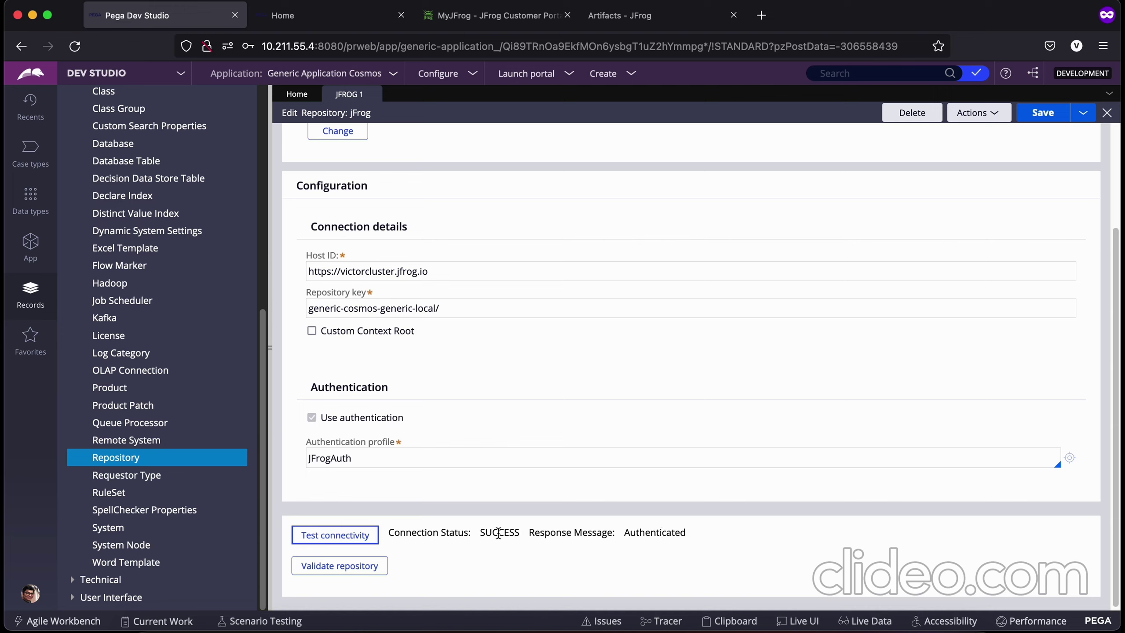
double_click(650, 533)
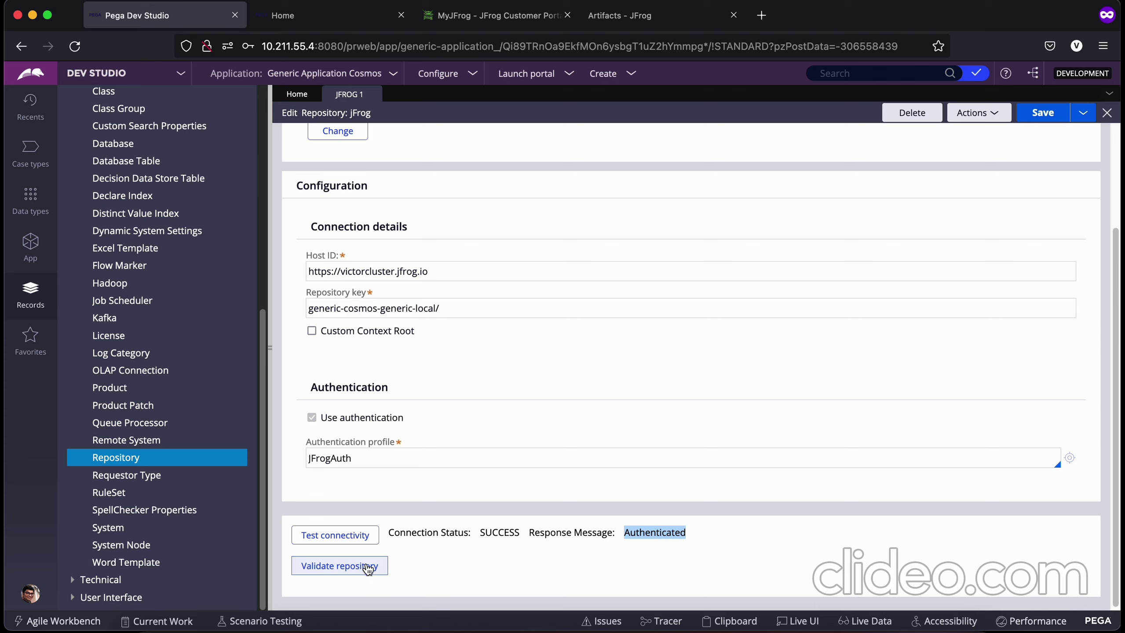
Step: Validate jFrog 1 and confirm all six checks report GOOD, overall in 1224 ms
click(368, 570)
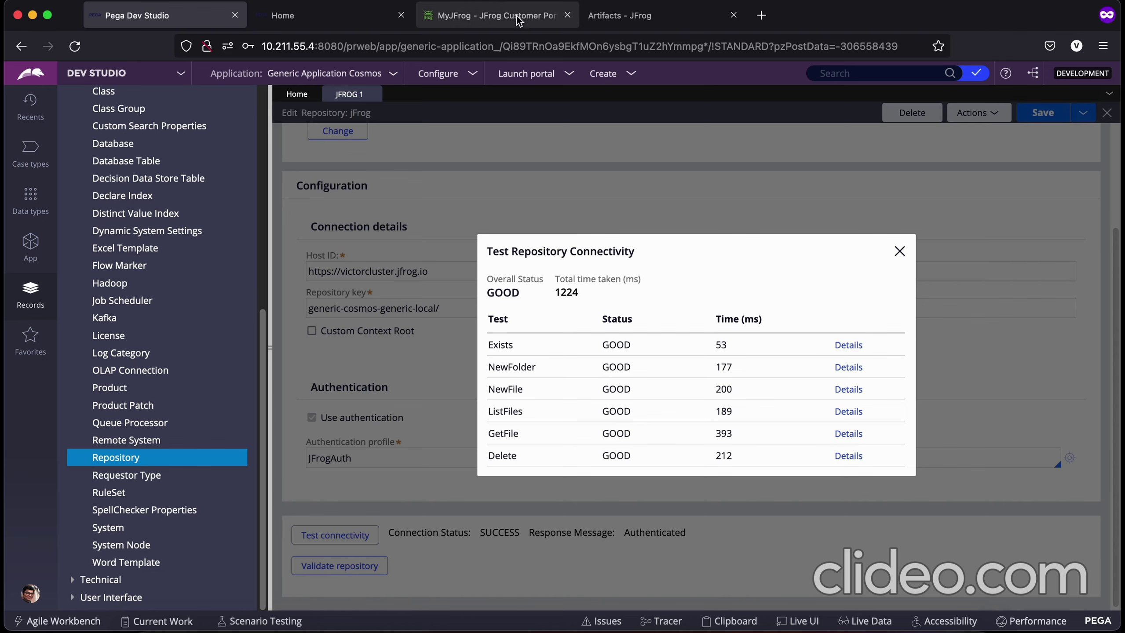
Step: Review Effective Permissions on generic-cosmos-generic-local, then close Pega's connectivity results
click(481, 22)
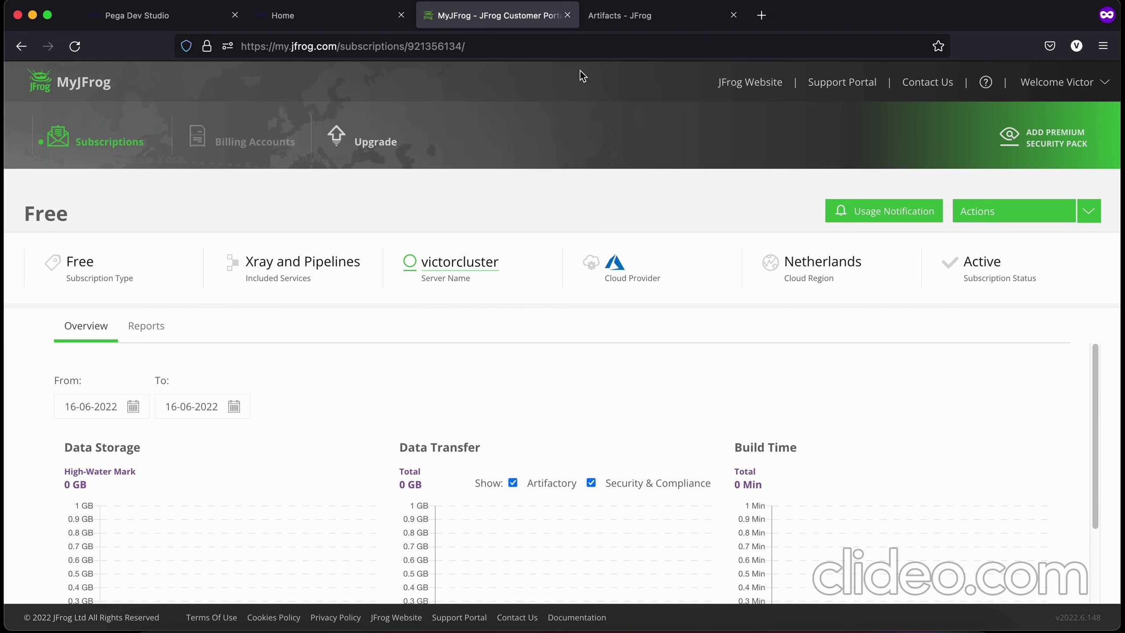
click(623, 4)
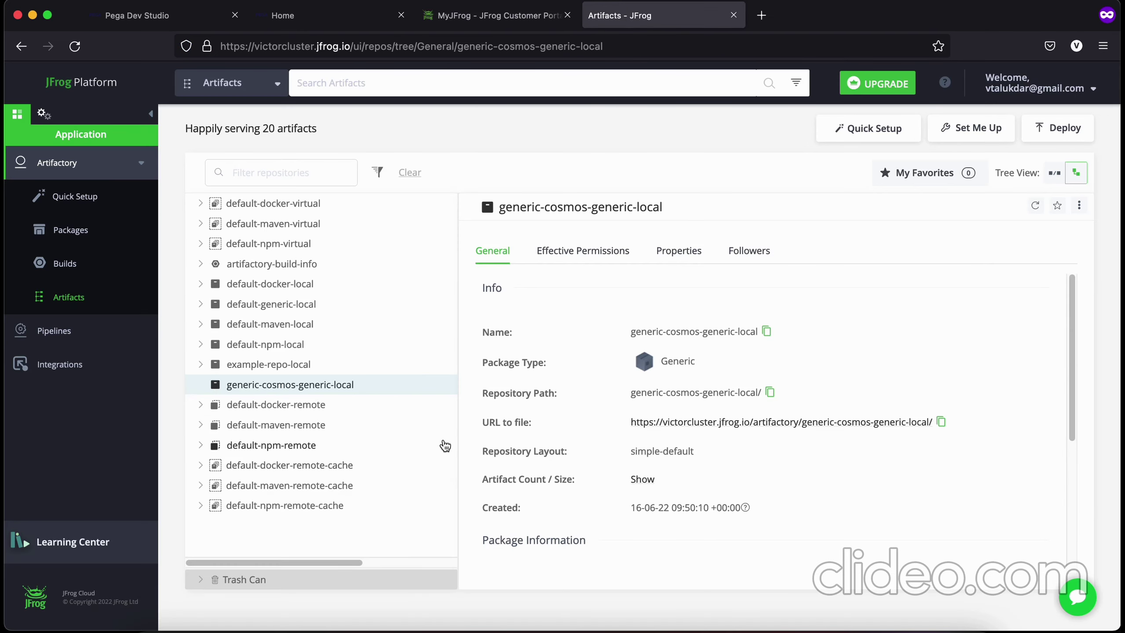
click(586, 252)
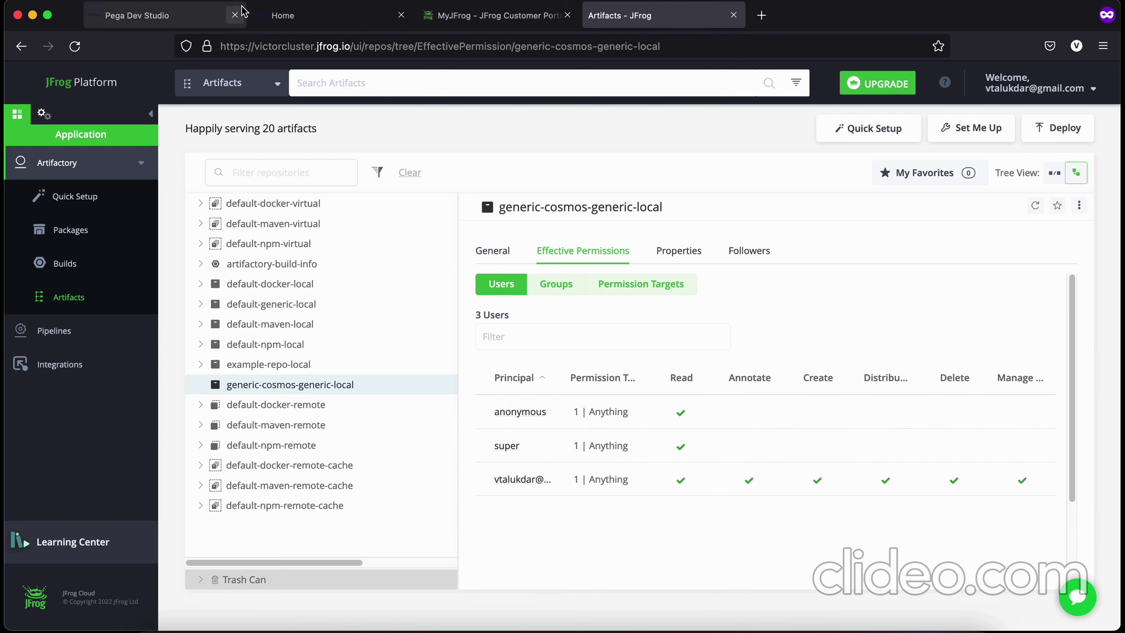
click(137, 16)
click(900, 251)
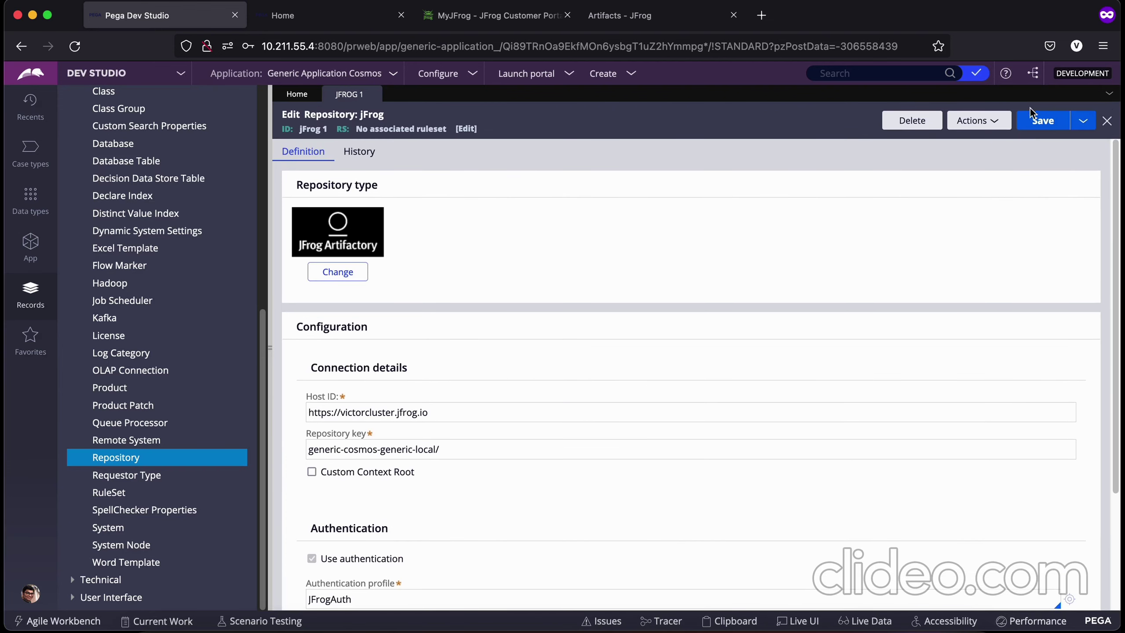
Step: Save and close jFrog 1, then view Generic Application Cosmos's Integration settings
click(1043, 116)
click(373, 94)
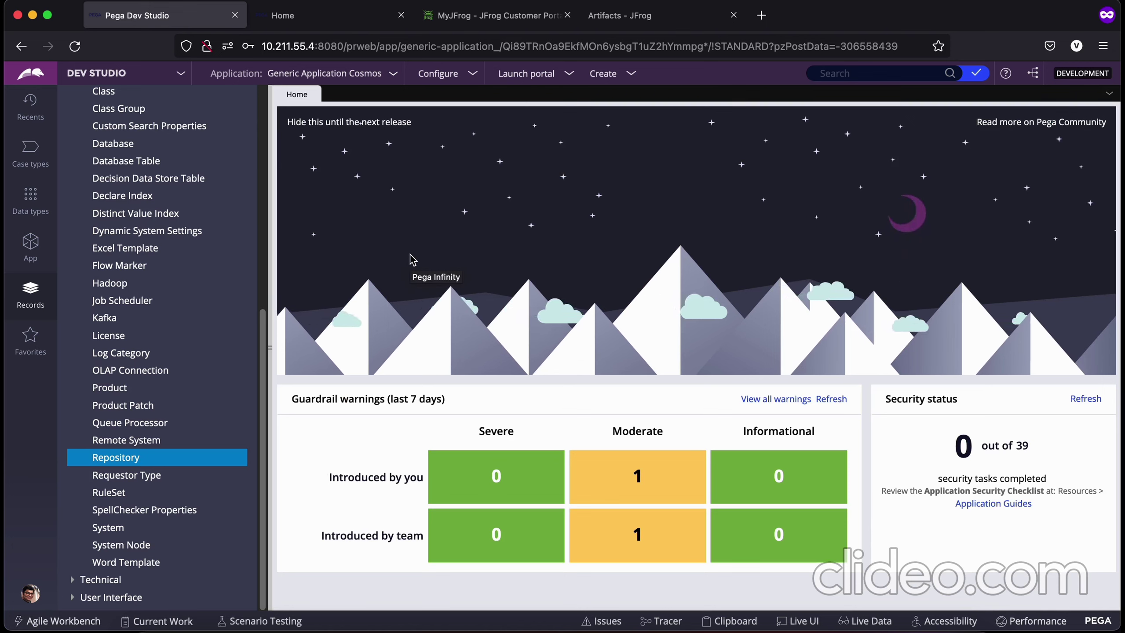
click(346, 75)
click(311, 104)
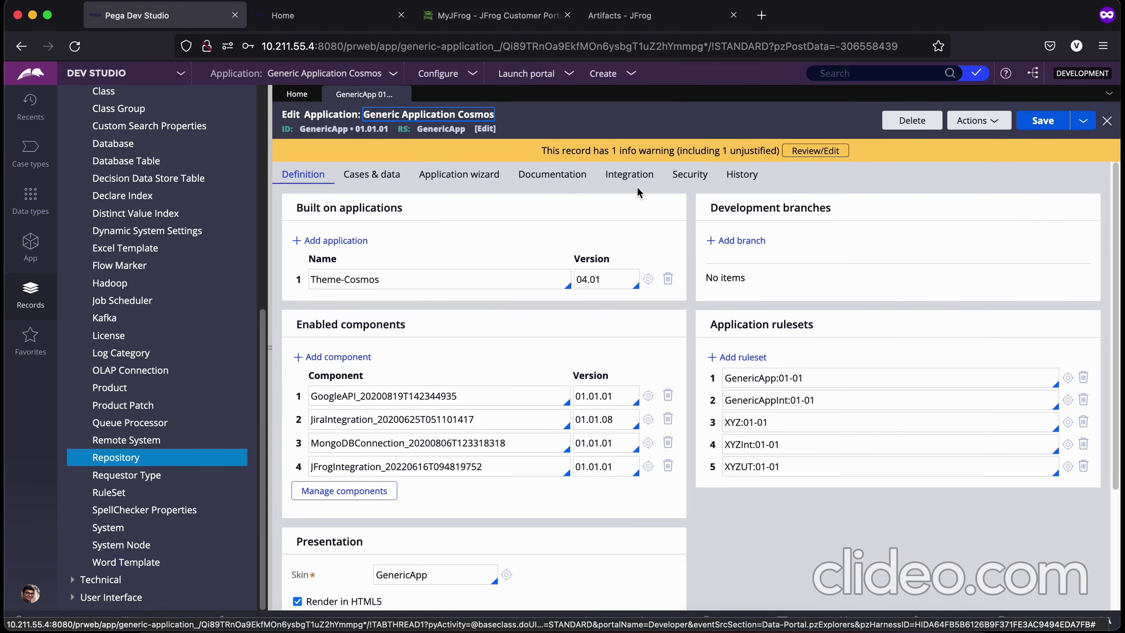
click(632, 176)
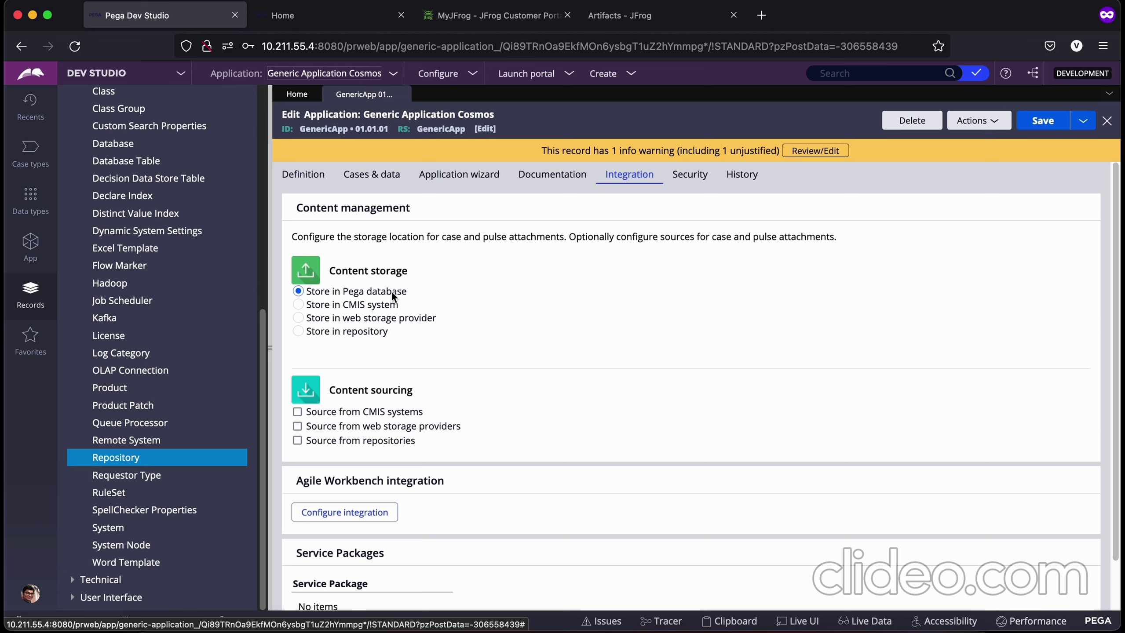
Step: Store attachments in repository jFrog 1 with target folder / and save the application
click(297, 331)
click(354, 385)
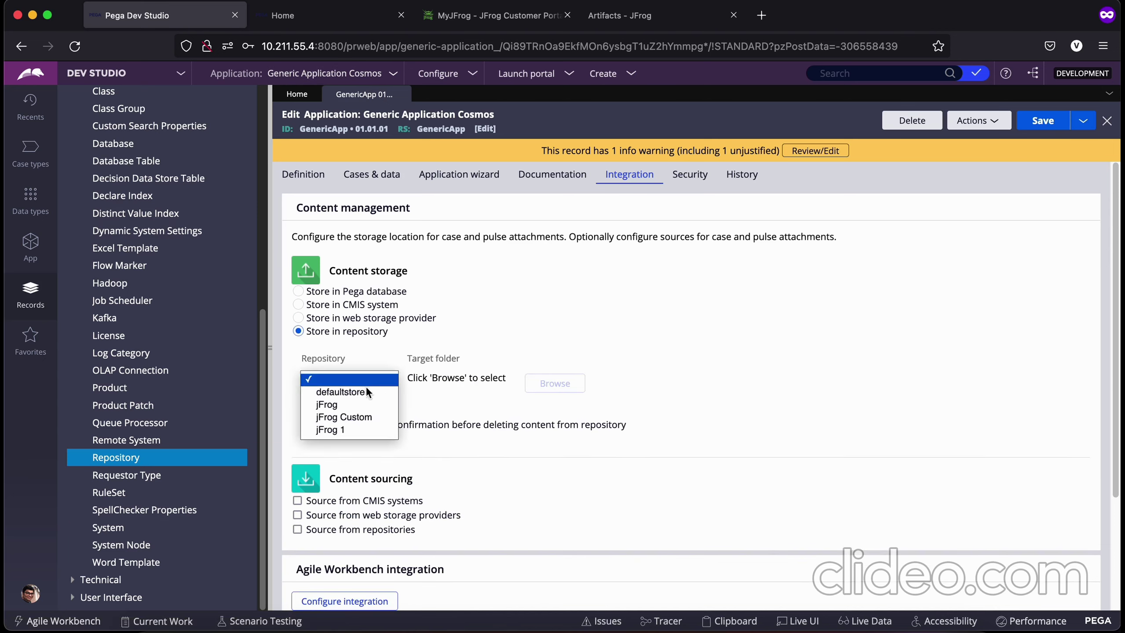
click(354, 429)
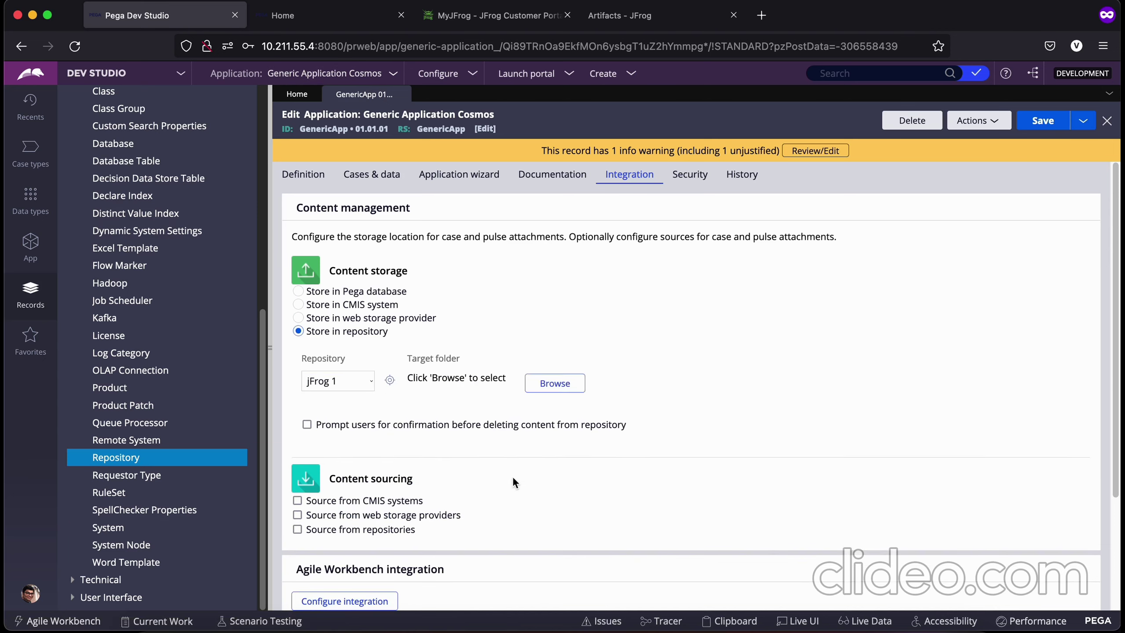
click(554, 389)
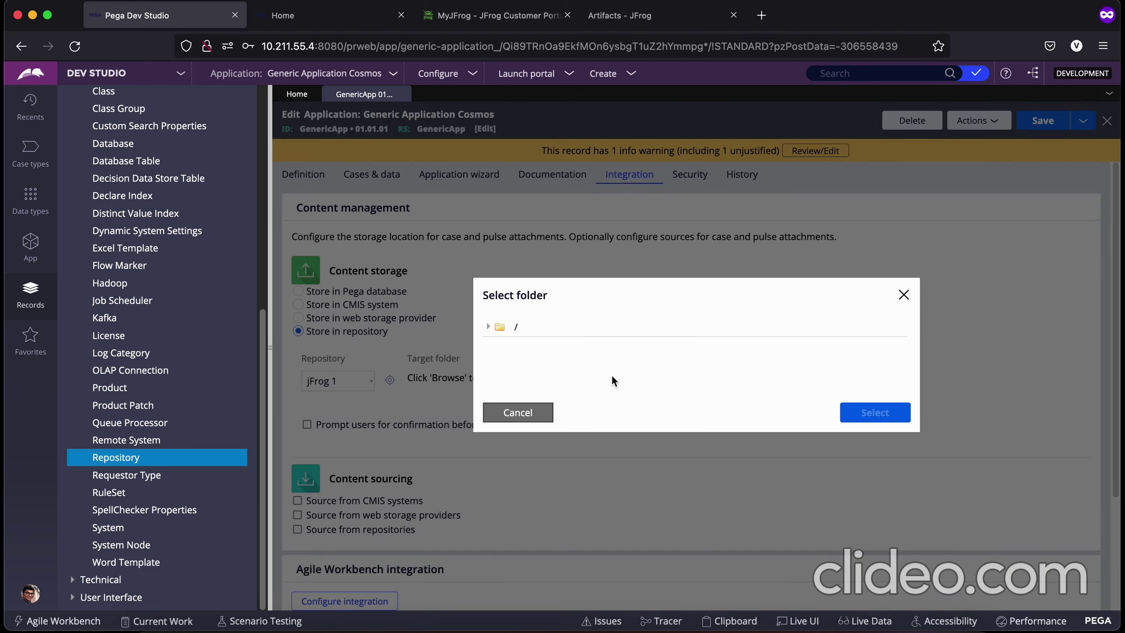
click(493, 331)
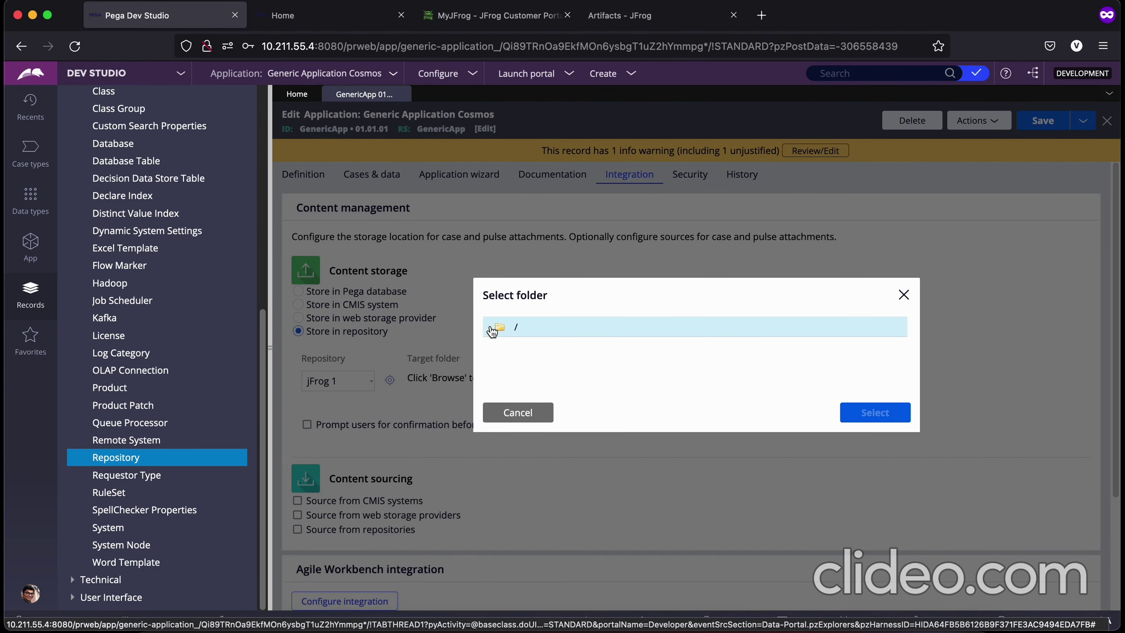
click(595, 374)
click(519, 327)
click(870, 424)
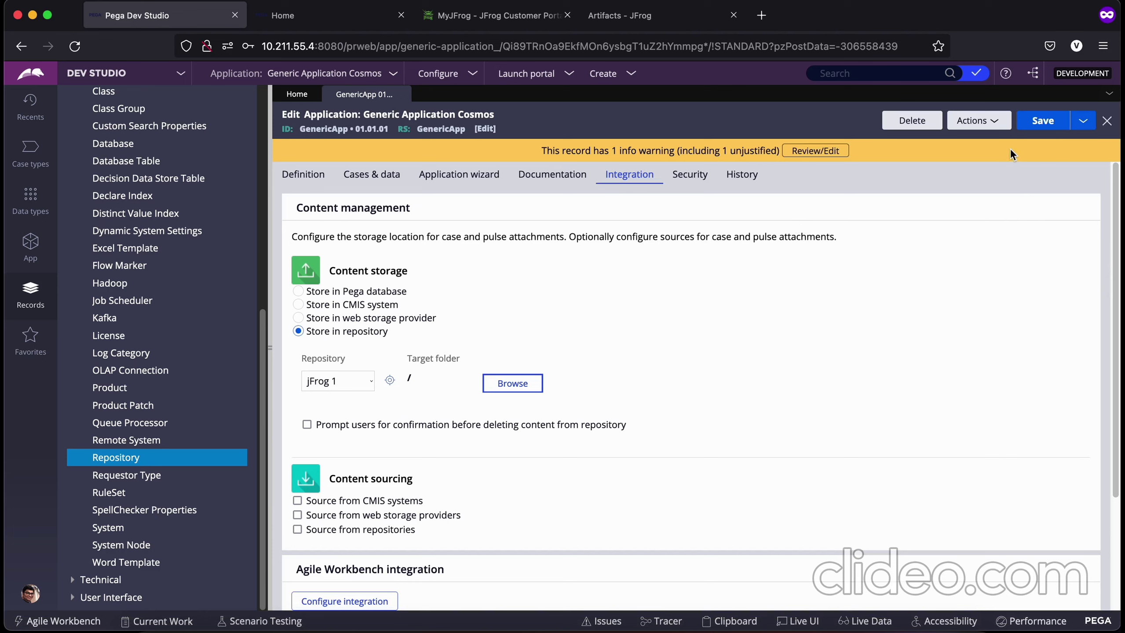
click(1043, 121)
click(31, 595)
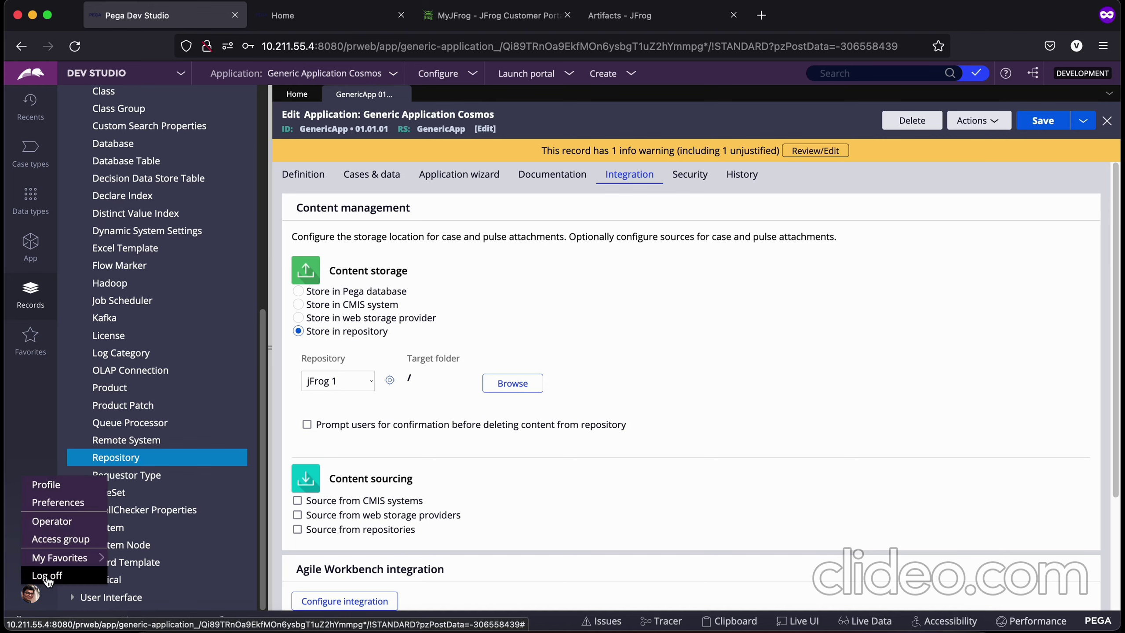
Step: Log off, log back into Dev Studio and launch the User Portal
click(43, 574)
click(481, 316)
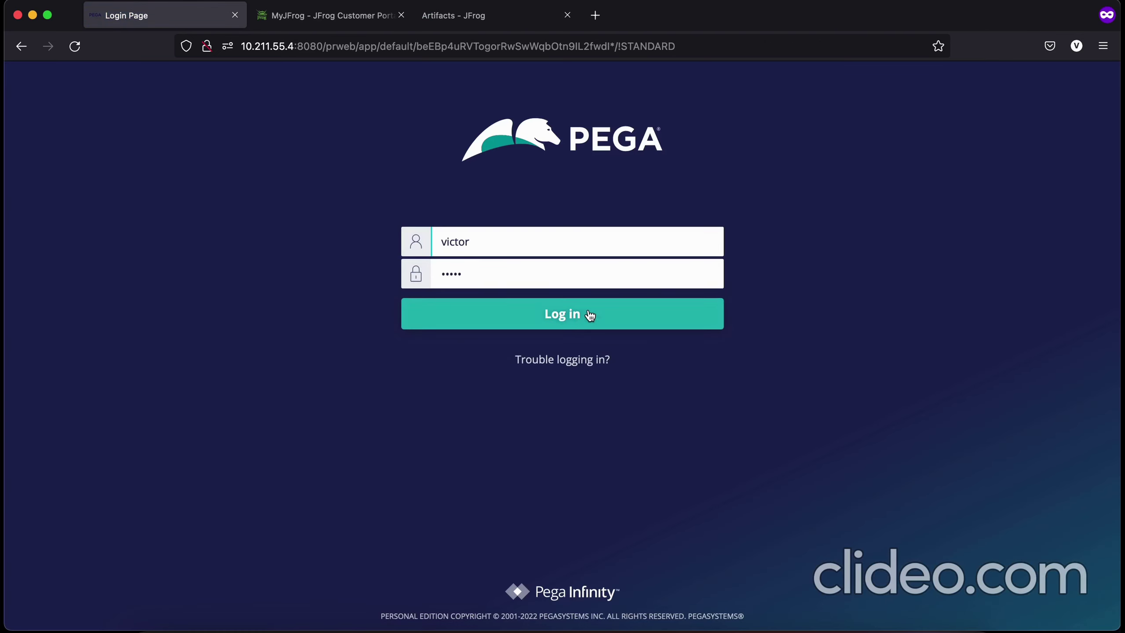
click(522, 319)
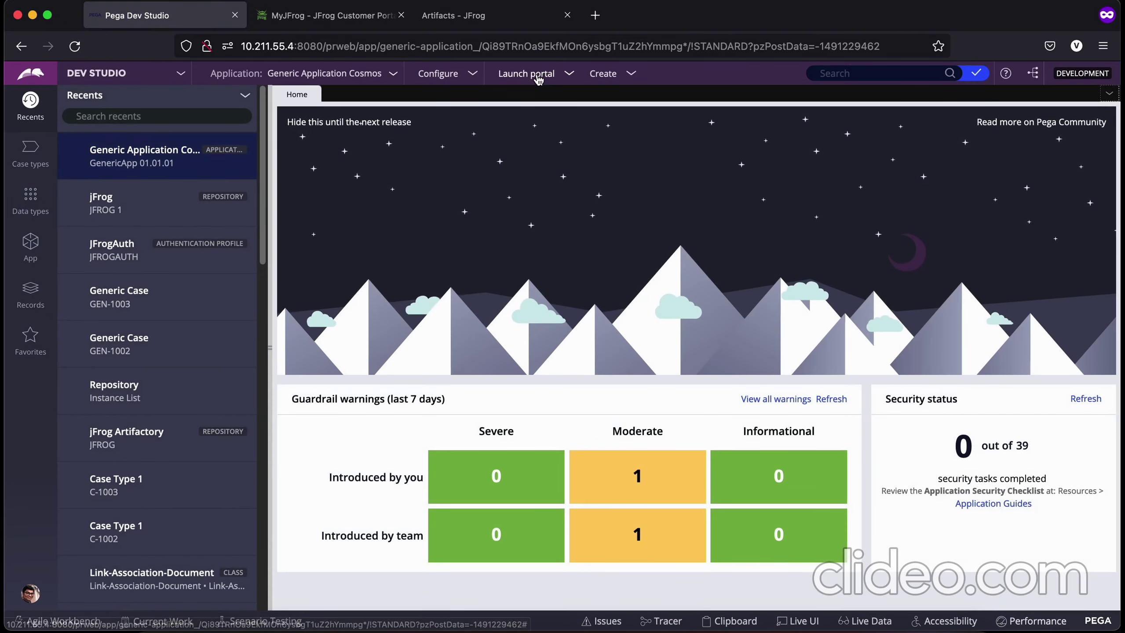
click(526, 73)
click(531, 88)
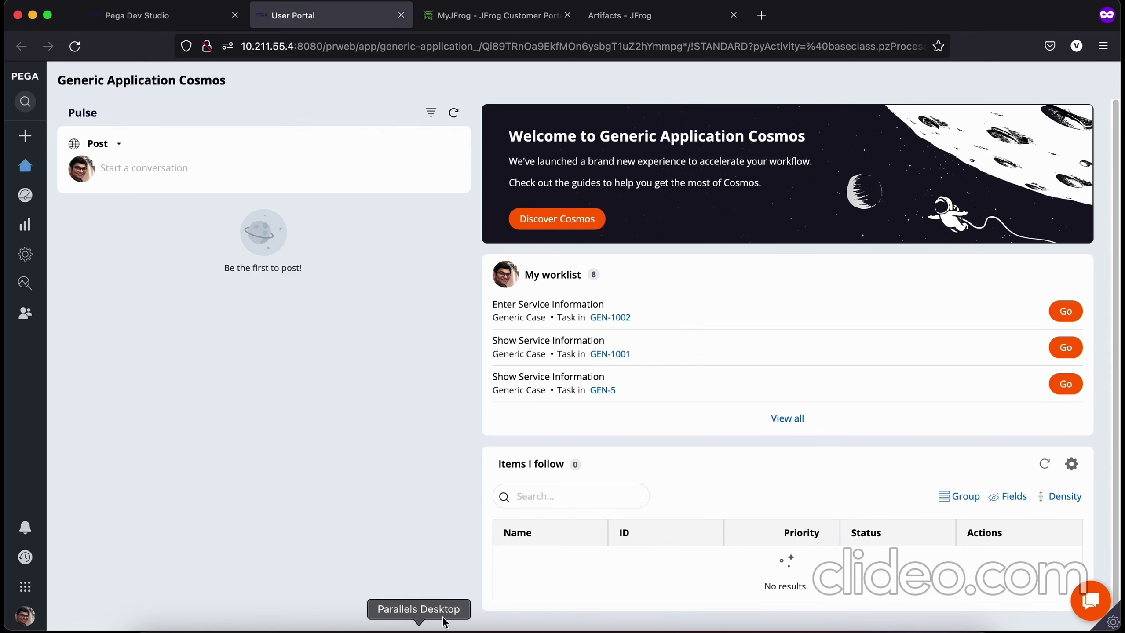
Step: Refresh generic-cosmos-generic-local in JFrog Artifacts, then return to the User Portal
click(469, 22)
click(667, 14)
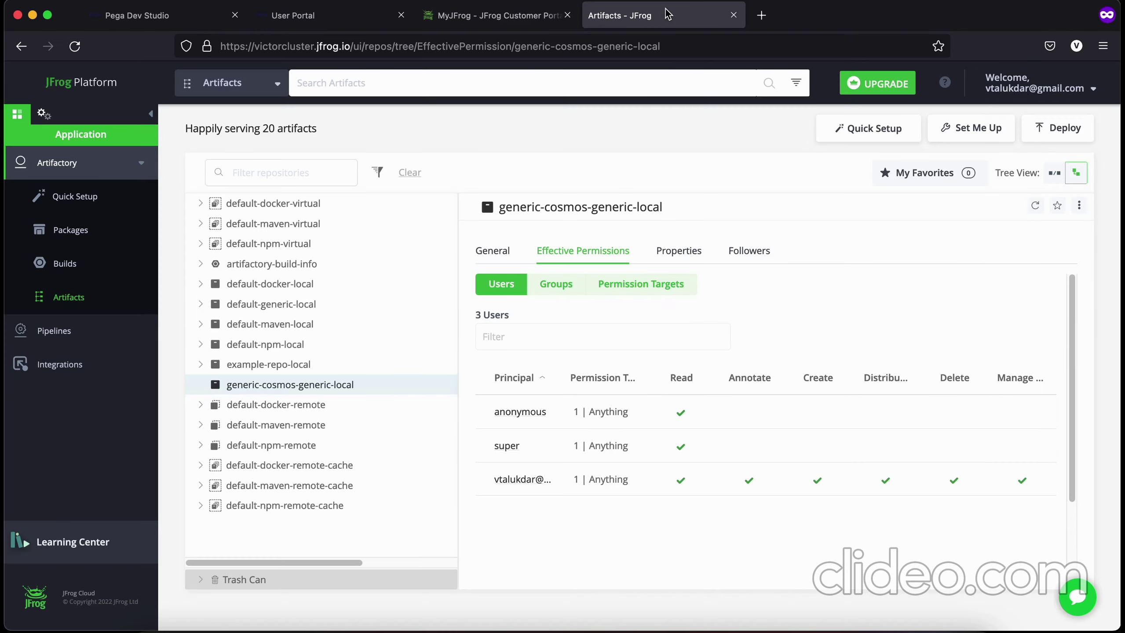
right_click(245, 386)
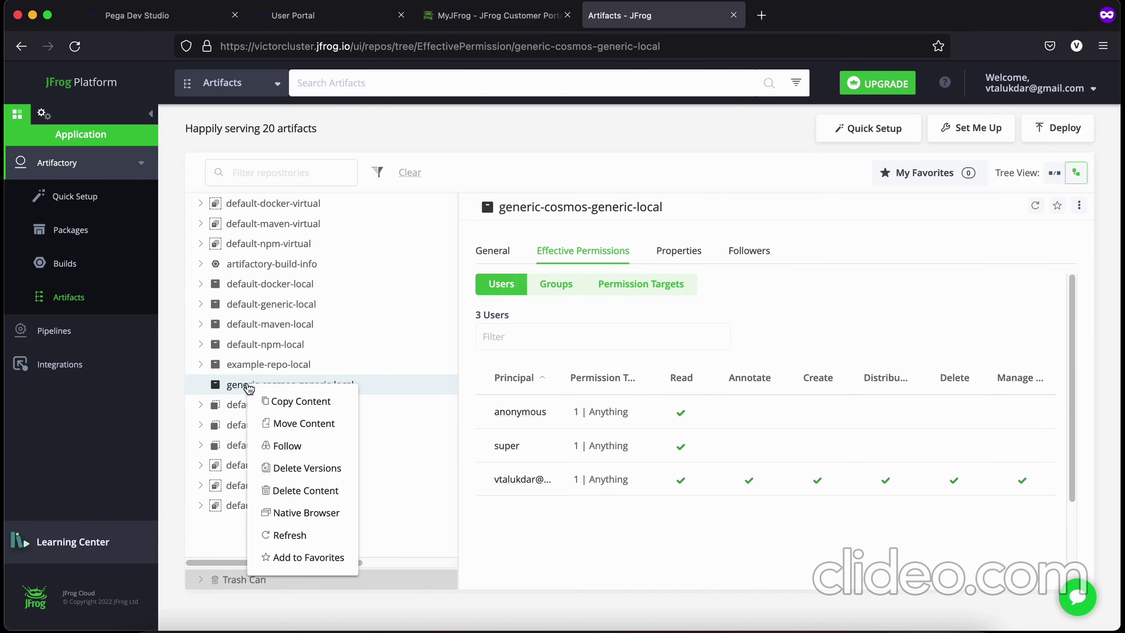
click(283, 534)
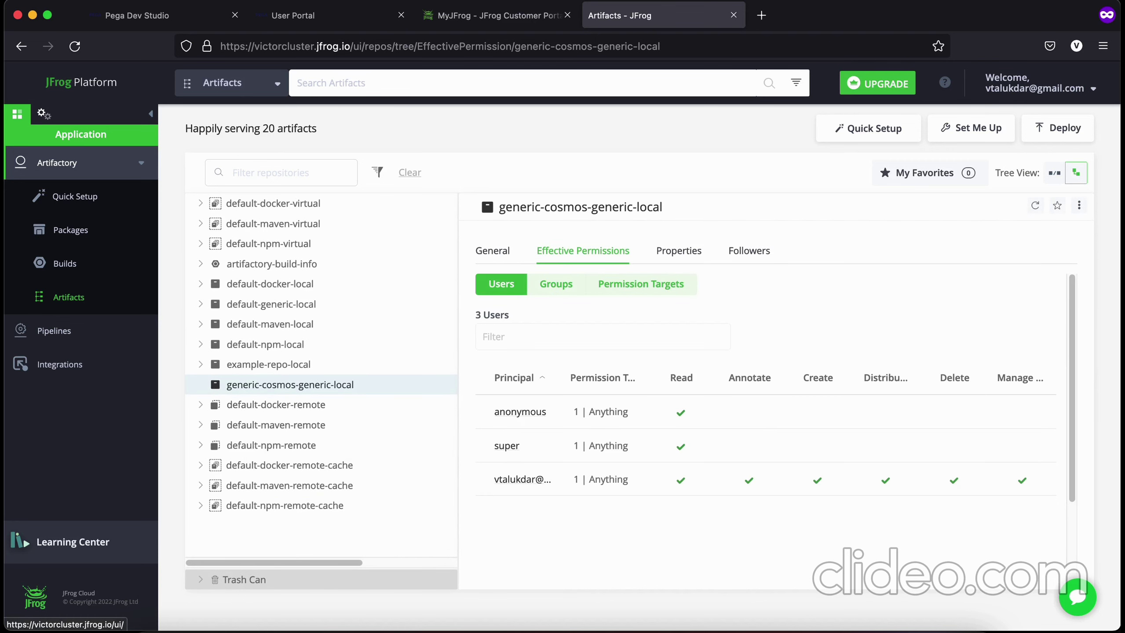
click(342, 25)
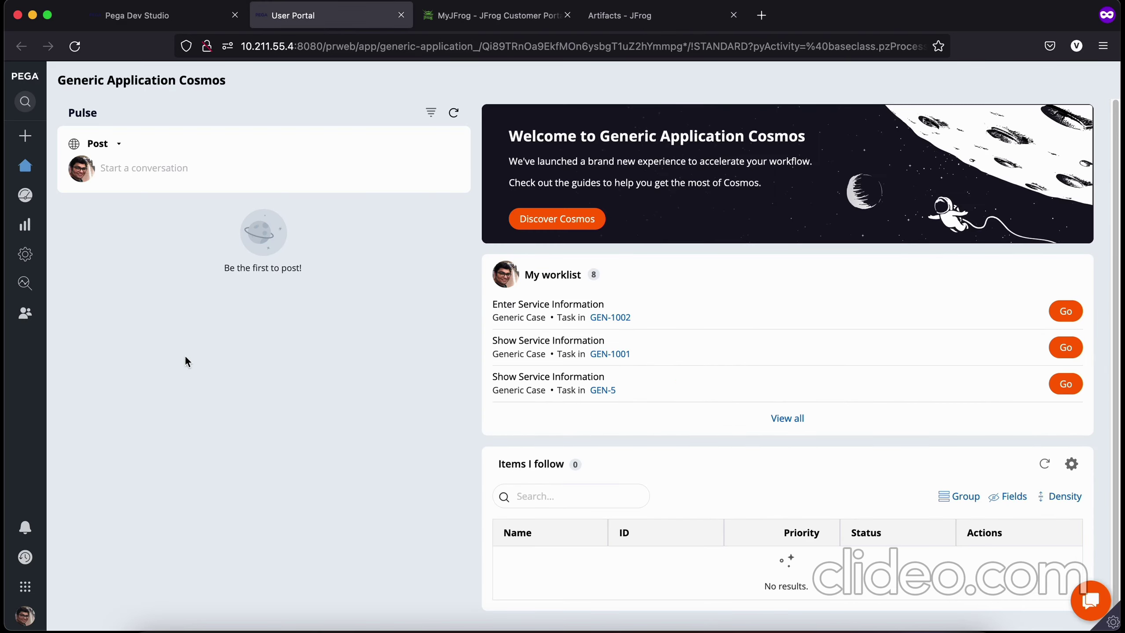
Step: Start a Generic Case with request date 6/13/2022, a requestor name and High severity
click(27, 139)
click(75, 162)
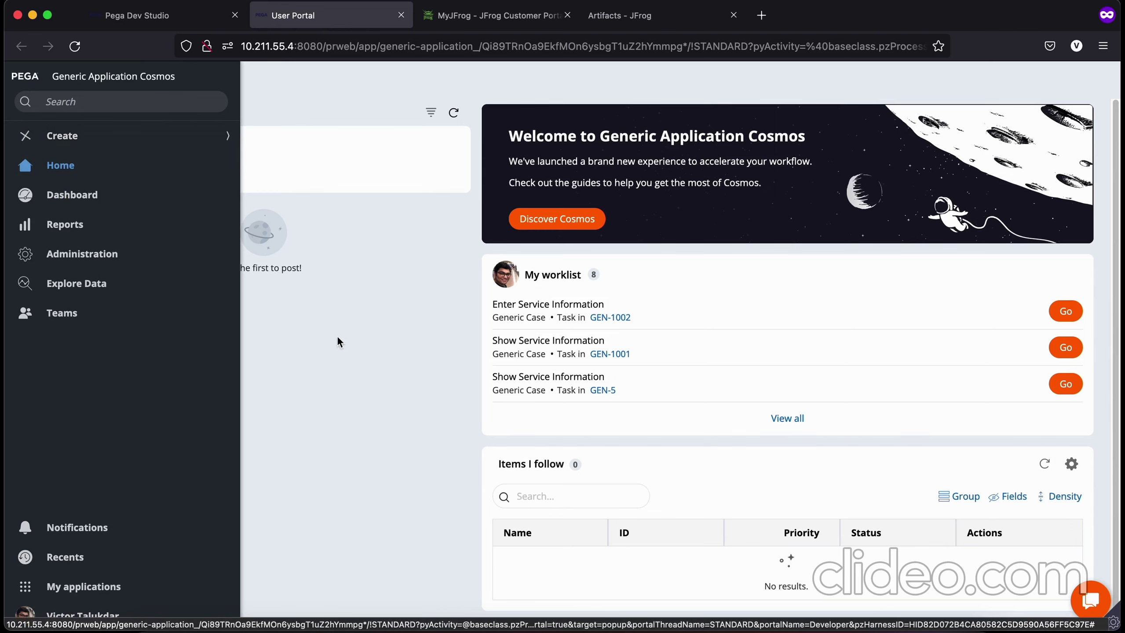
click(980, 176)
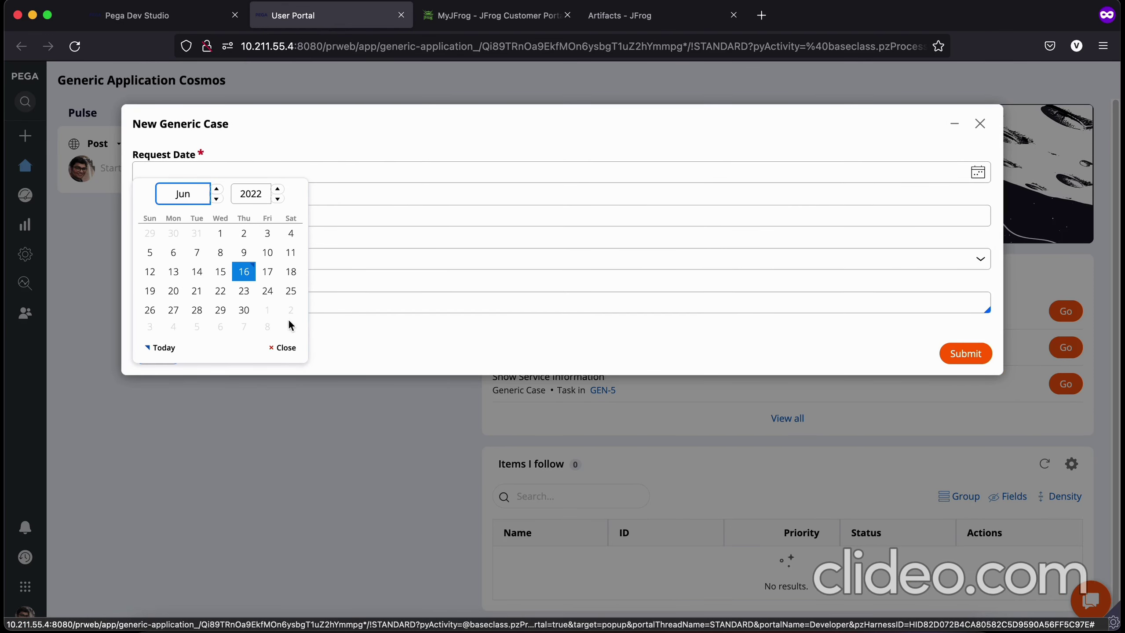
click(176, 270)
click(180, 219)
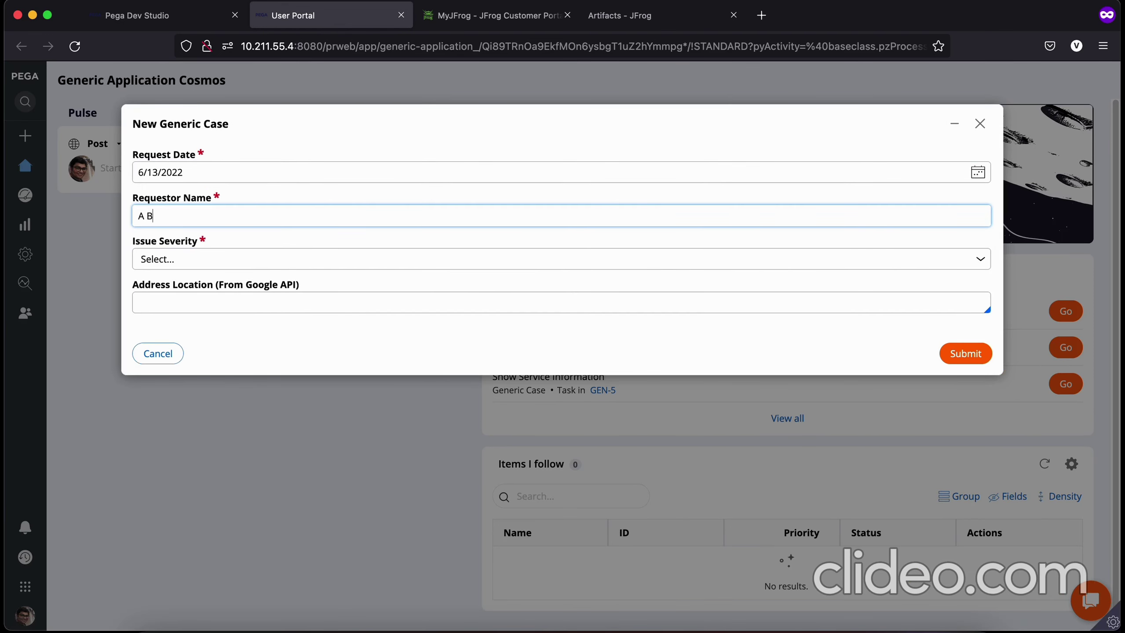
click(180, 263)
click(186, 297)
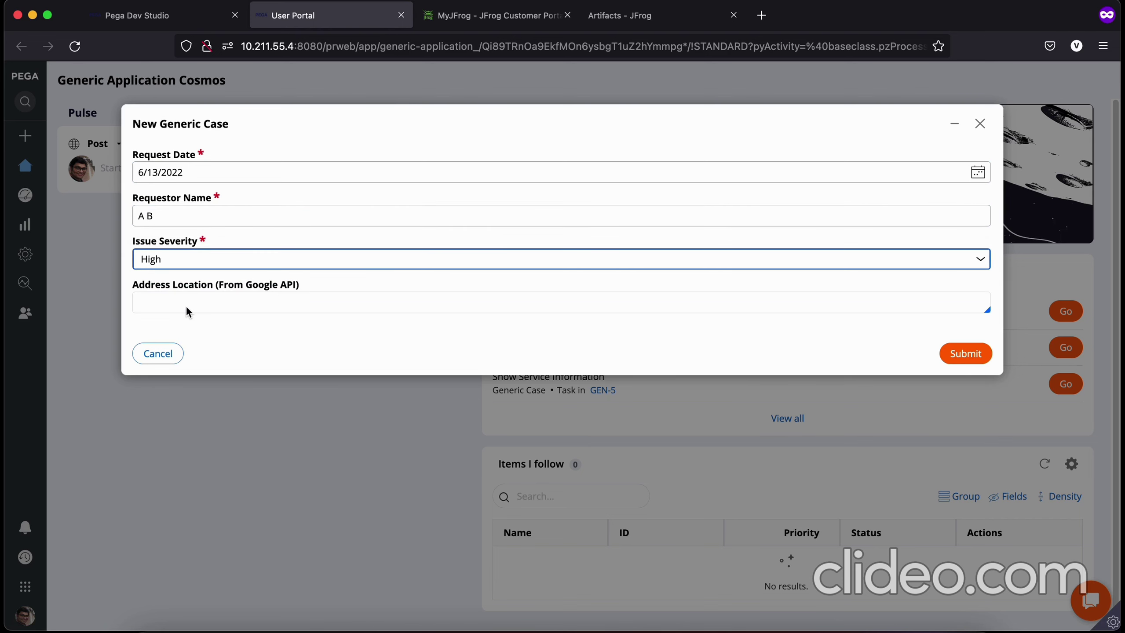
Step: Set the address to the Peter Cat, Kolkata suggestion and submit case GEN-1004
click(186, 308)
text(Peter)
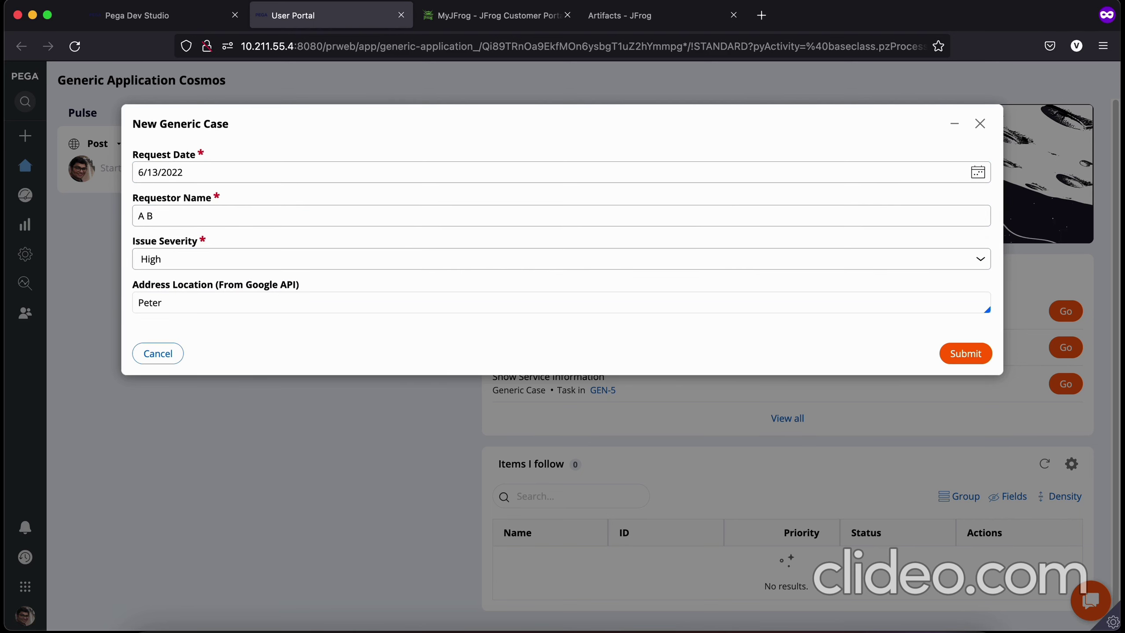
text( Cat Kolkata)
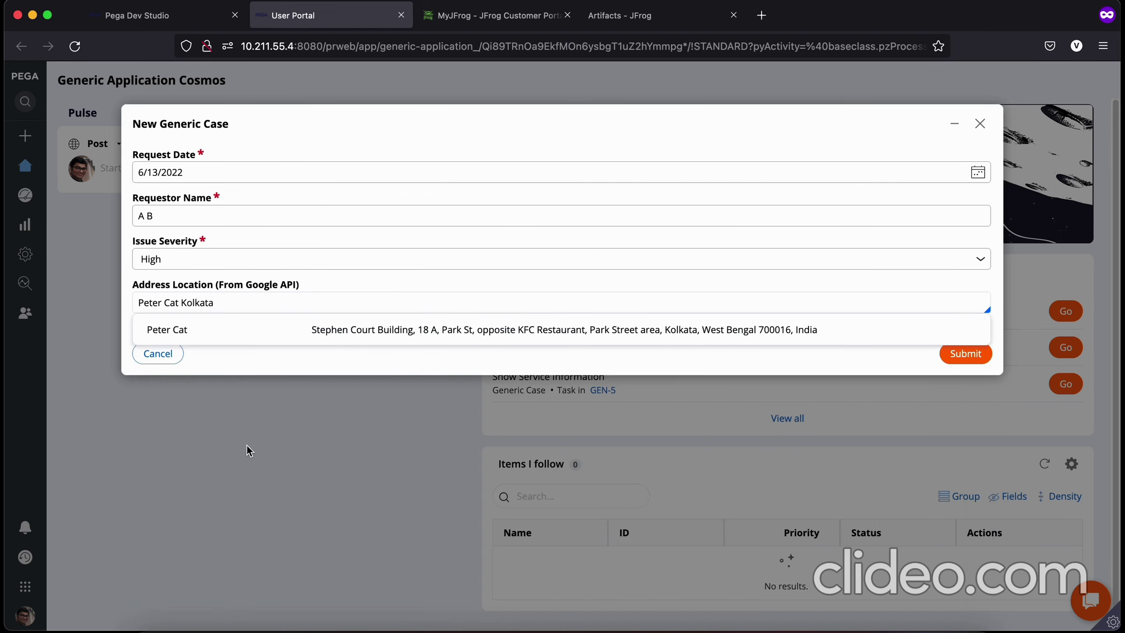
click(236, 329)
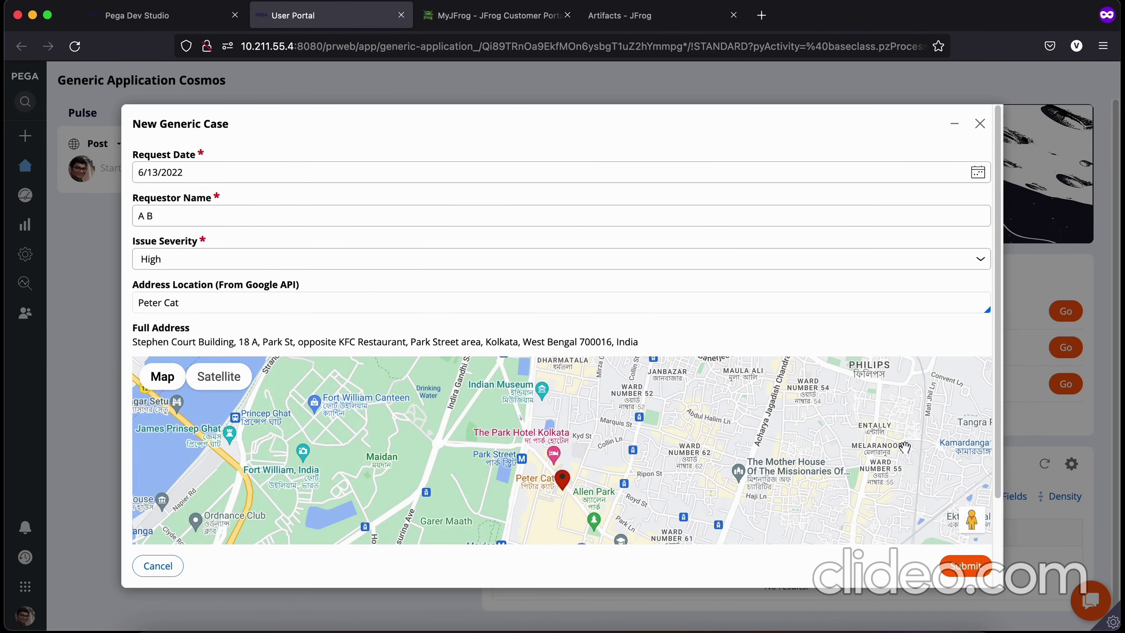
click(958, 569)
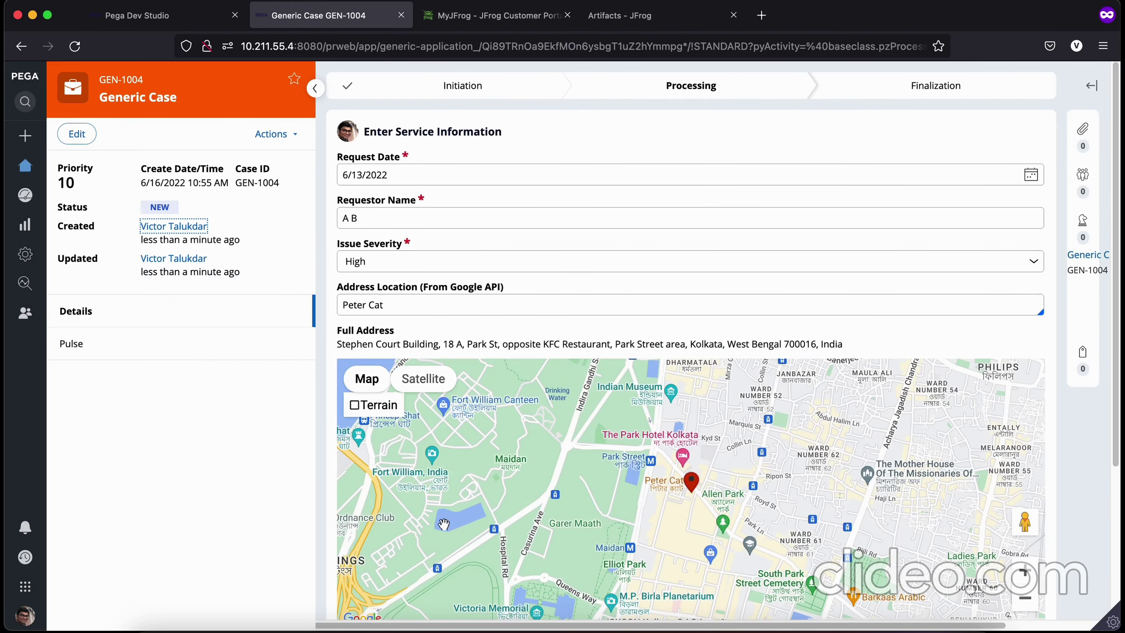
scroll(881, 374, down, 1)
scroll(851, 352, up, 1)
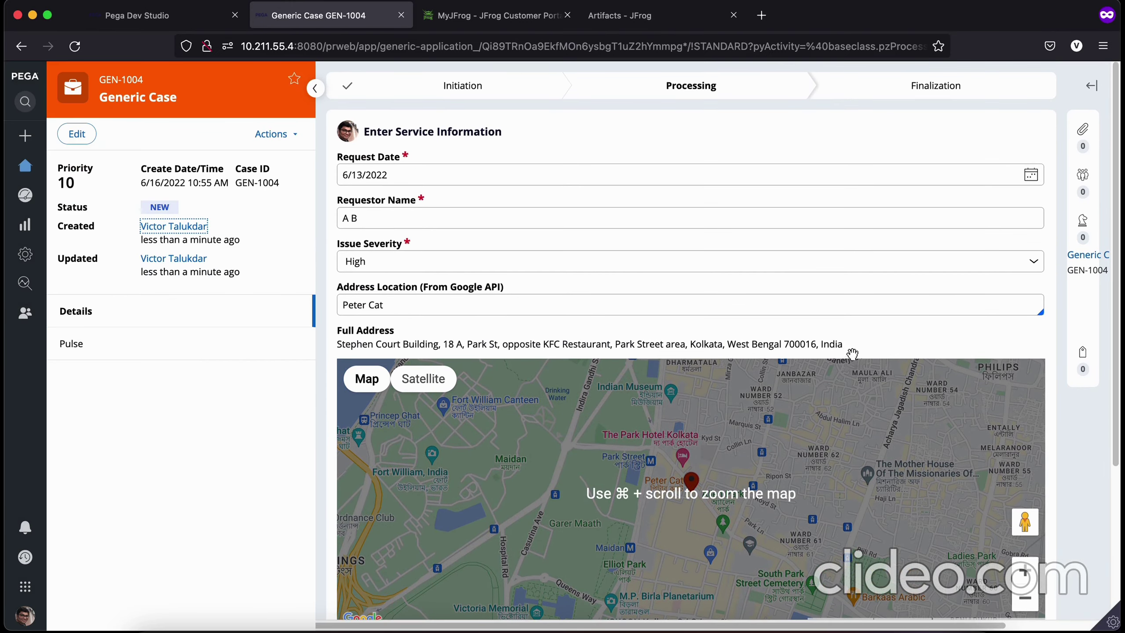
click(1085, 127)
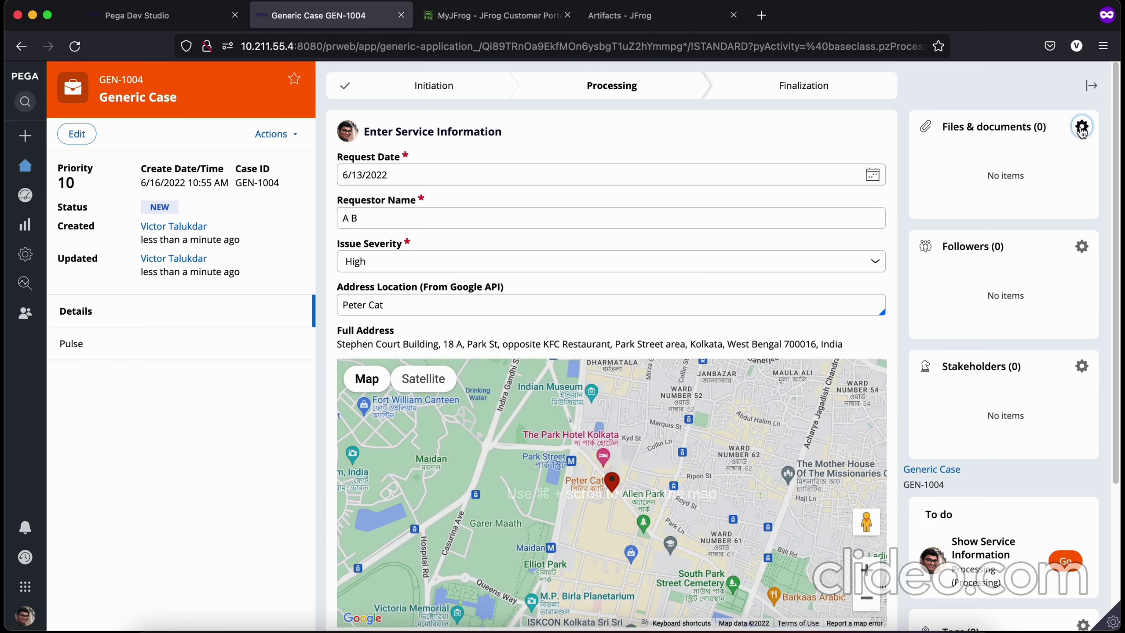
Step: Choose Sample PDF_16th June 2022.pdf from Downloads as a local file upload
click(1083, 126)
click(310, 195)
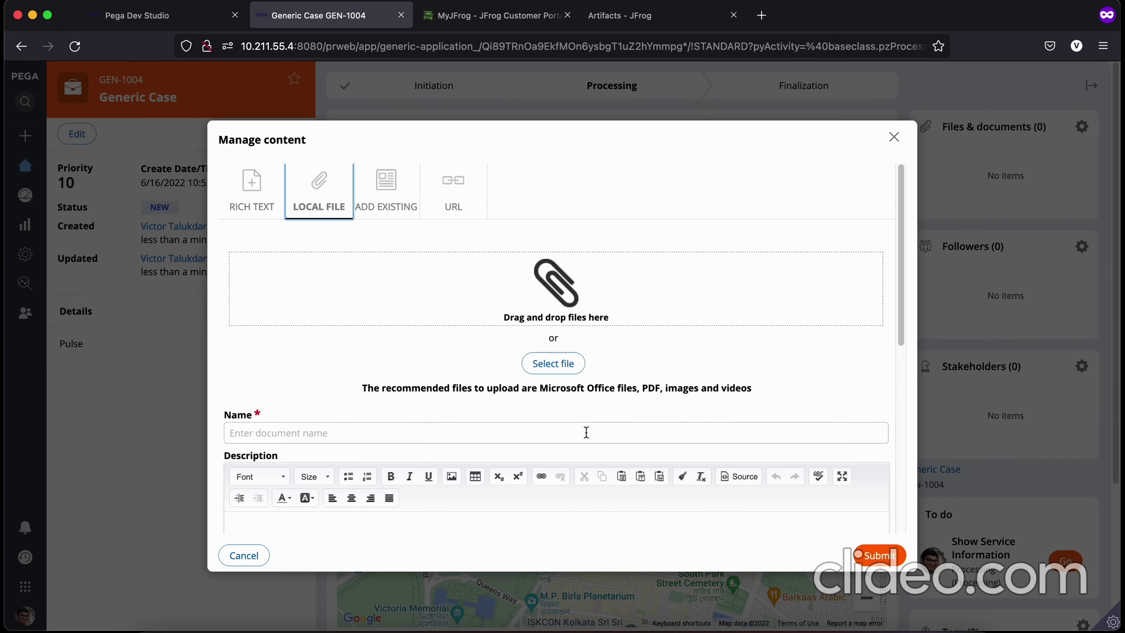
click(554, 364)
click(433, 155)
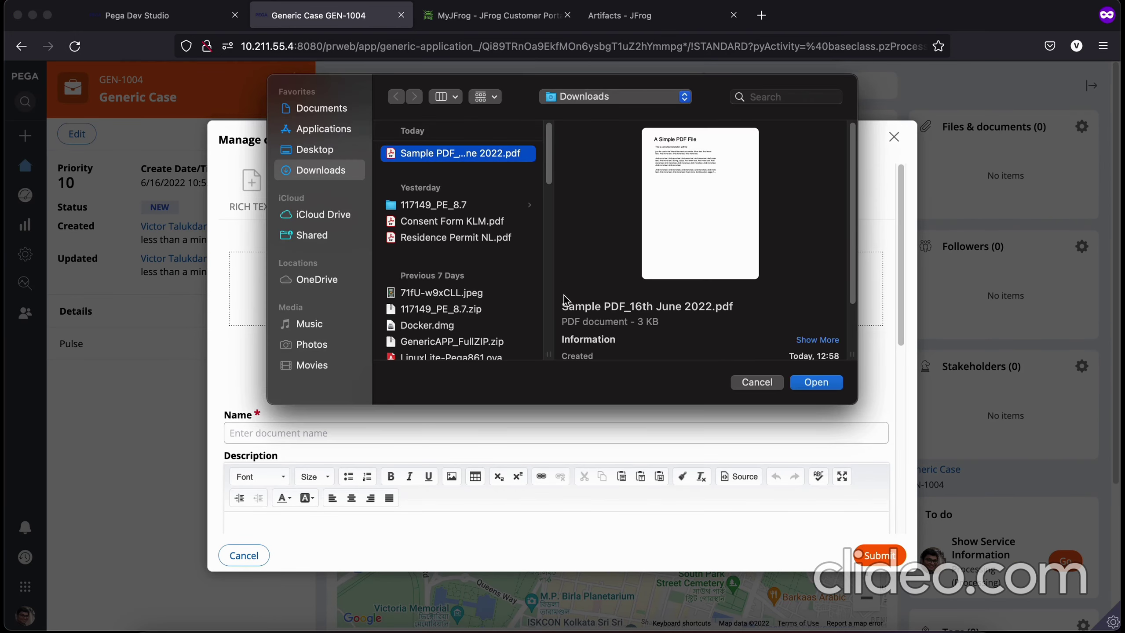
click(817, 382)
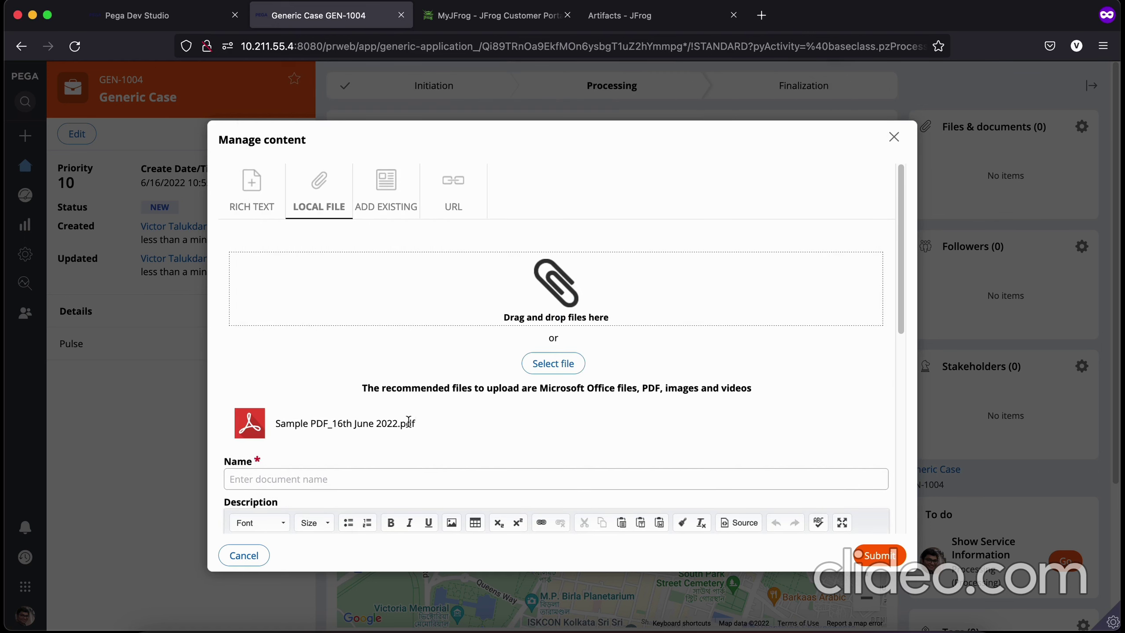
Step: Name the document 'Sample PDF XYZ' and submit the attachment
click(279, 475)
text(Sample PDF XYZ)
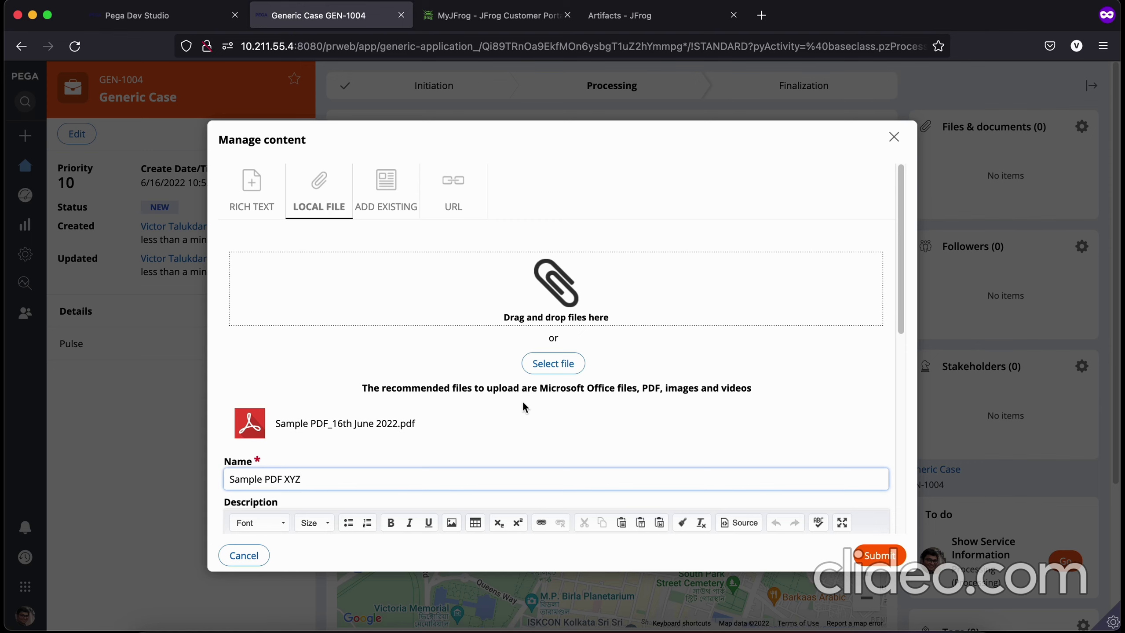
scroll(523, 407, down, 10)
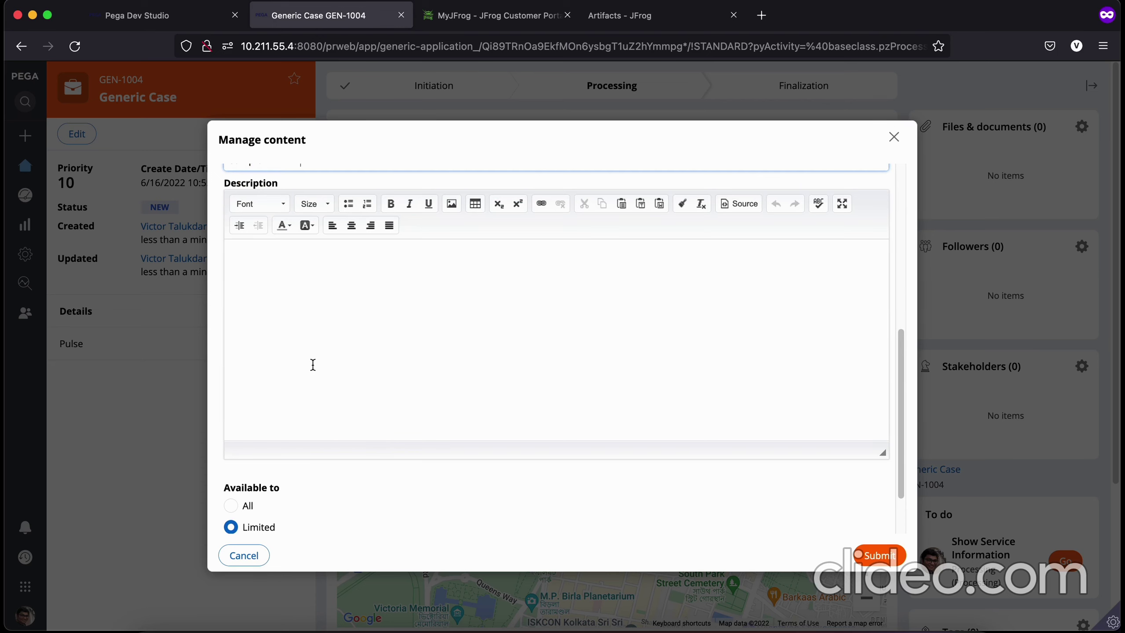
scroll(490, 436, up, 10)
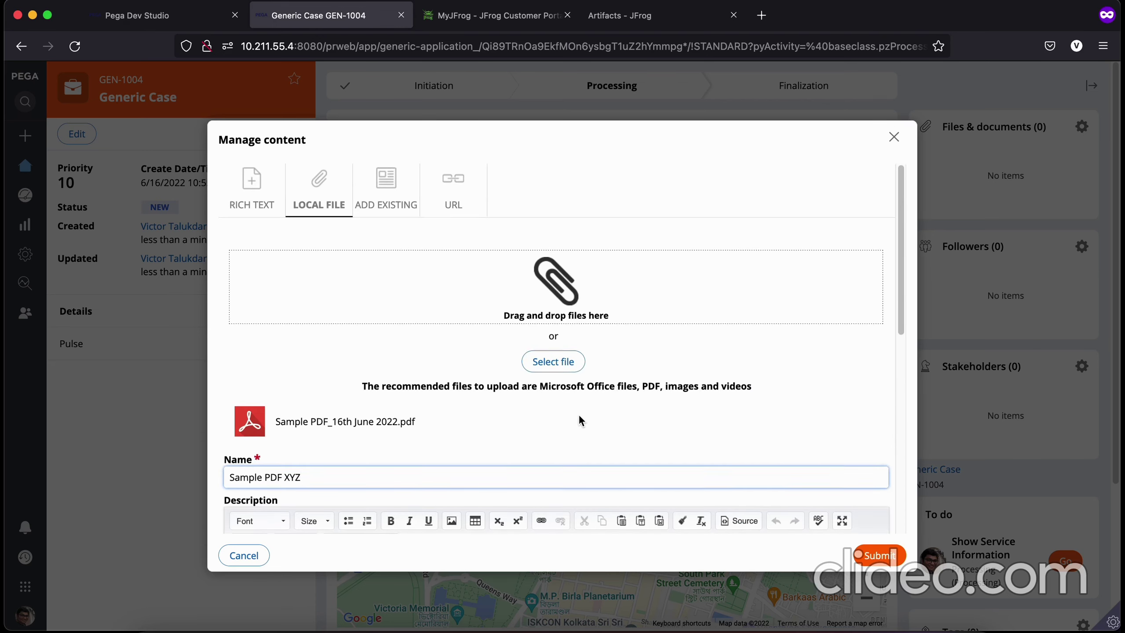
scroll(579, 414, down, 3)
click(882, 560)
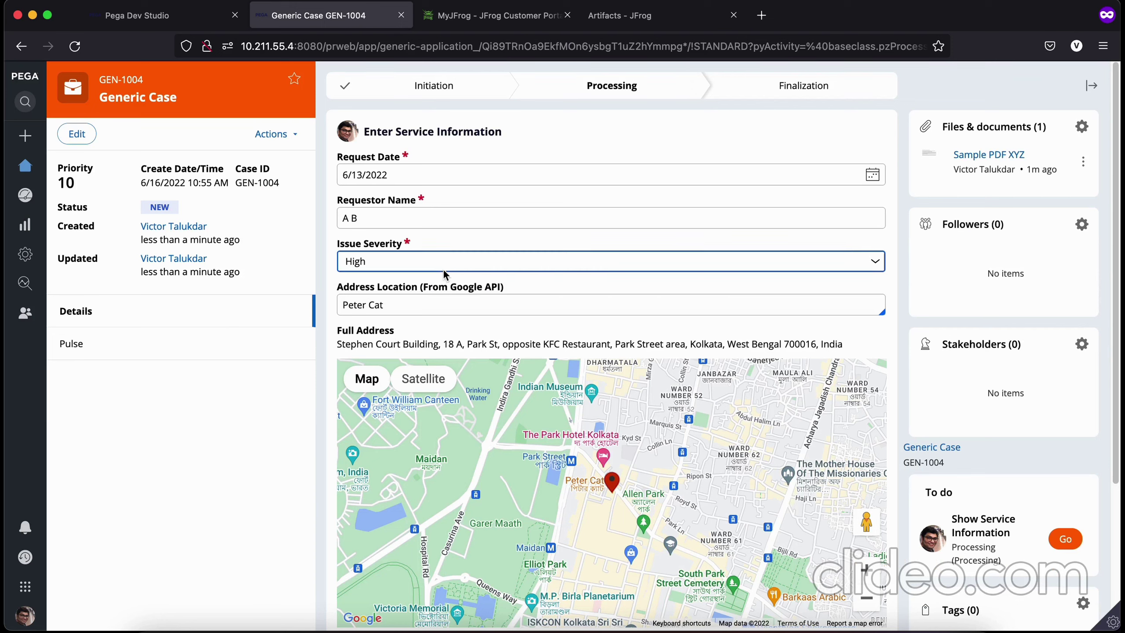
Step: Refresh generic-cosmos-generic-local and inspect Sample PDF_16th June 2022_DOC-9.pdf, then return to GEN-1004
click(502, 19)
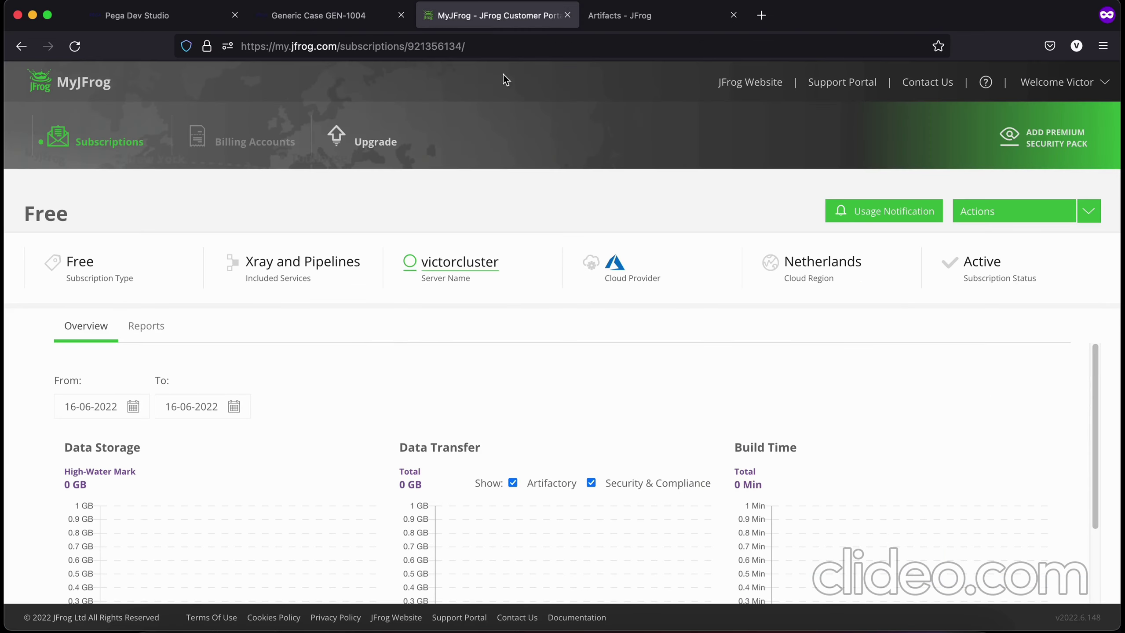
click(611, 23)
right_click(291, 385)
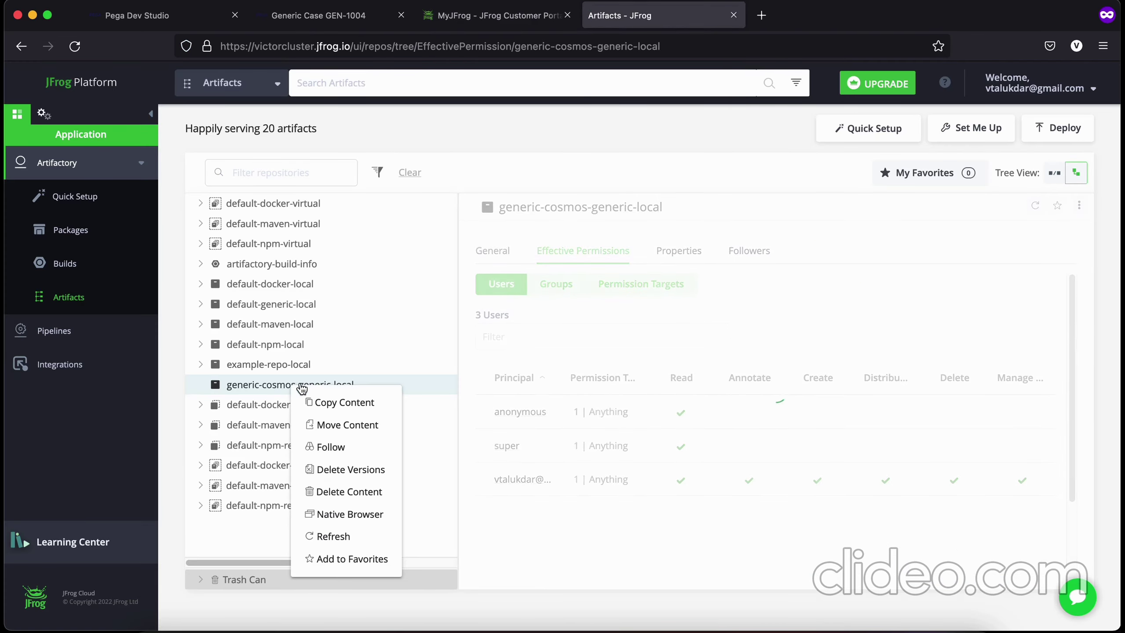
click(310, 538)
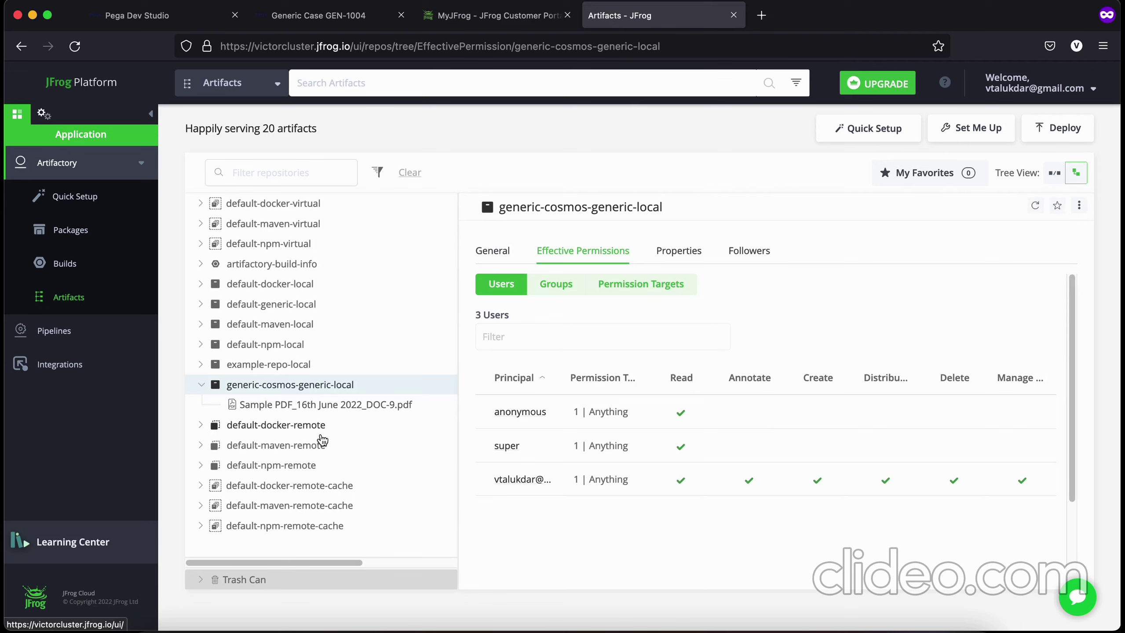
click(293, 406)
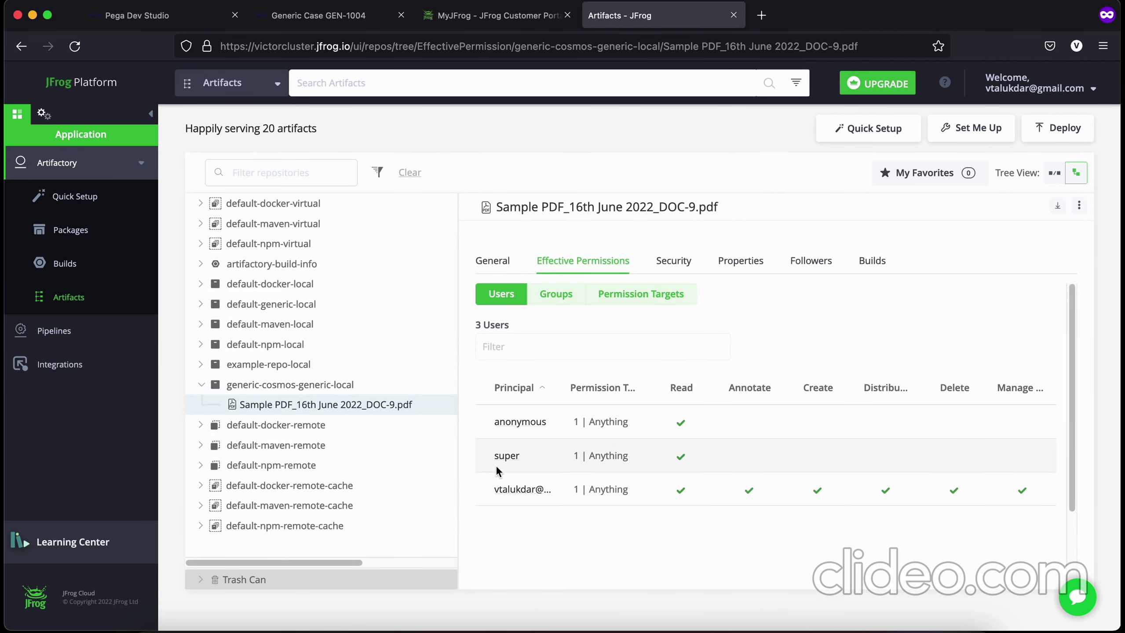
click(346, 26)
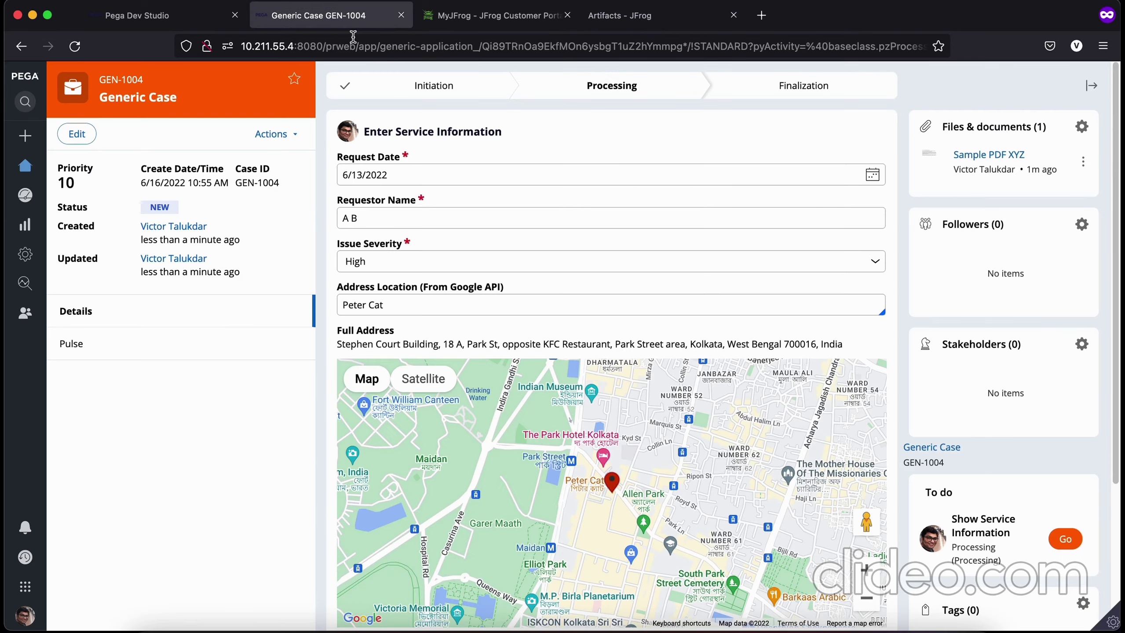
Step: Save case GEN-1004 without submitting and briefly check the JFrog Artifactory tabs
scroll(793, 474, down, 5)
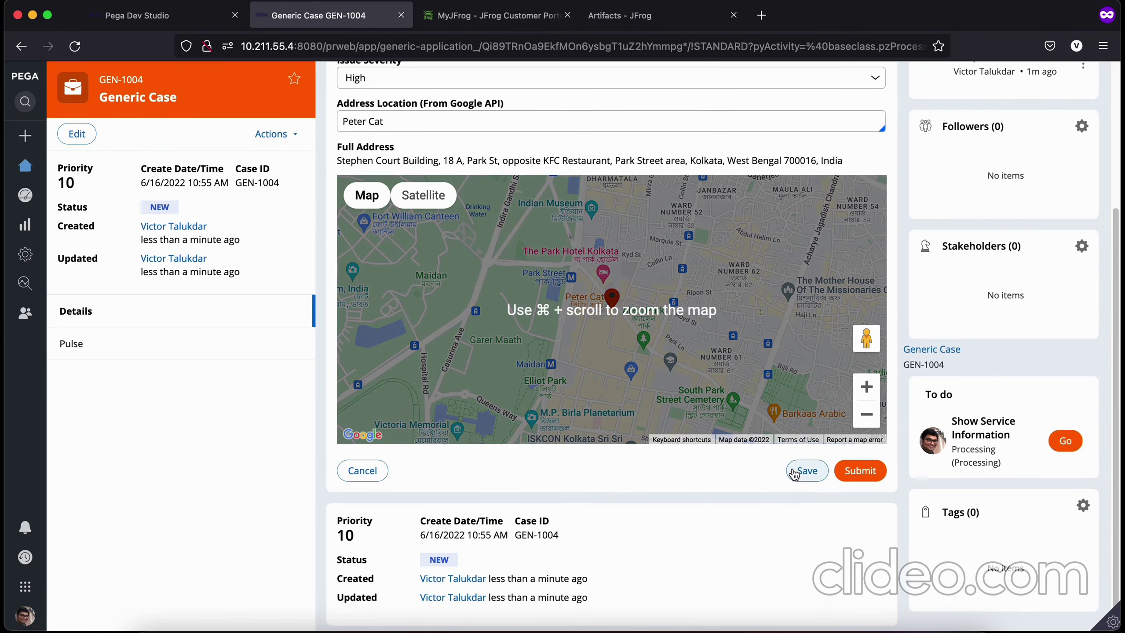
click(803, 471)
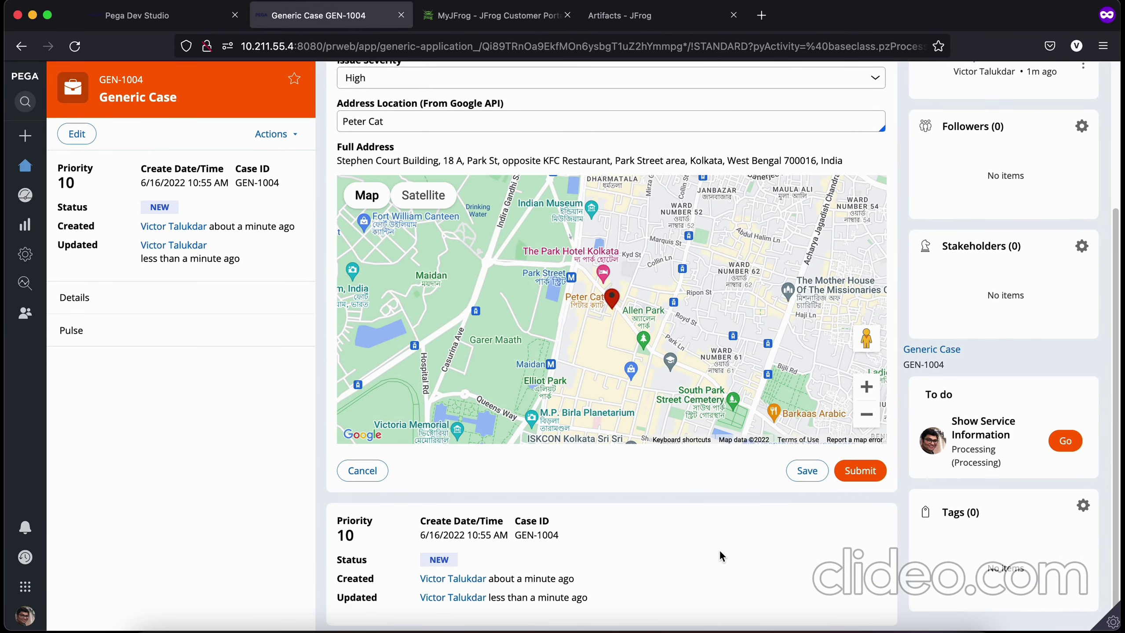
scroll(721, 557, up, 5)
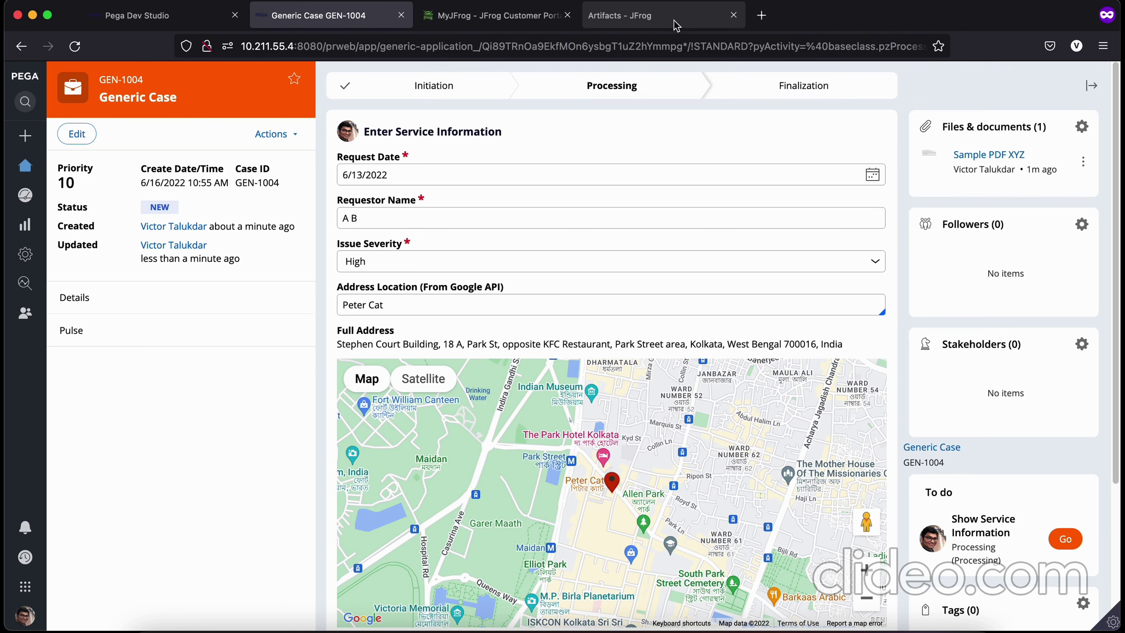
click(543, 20)
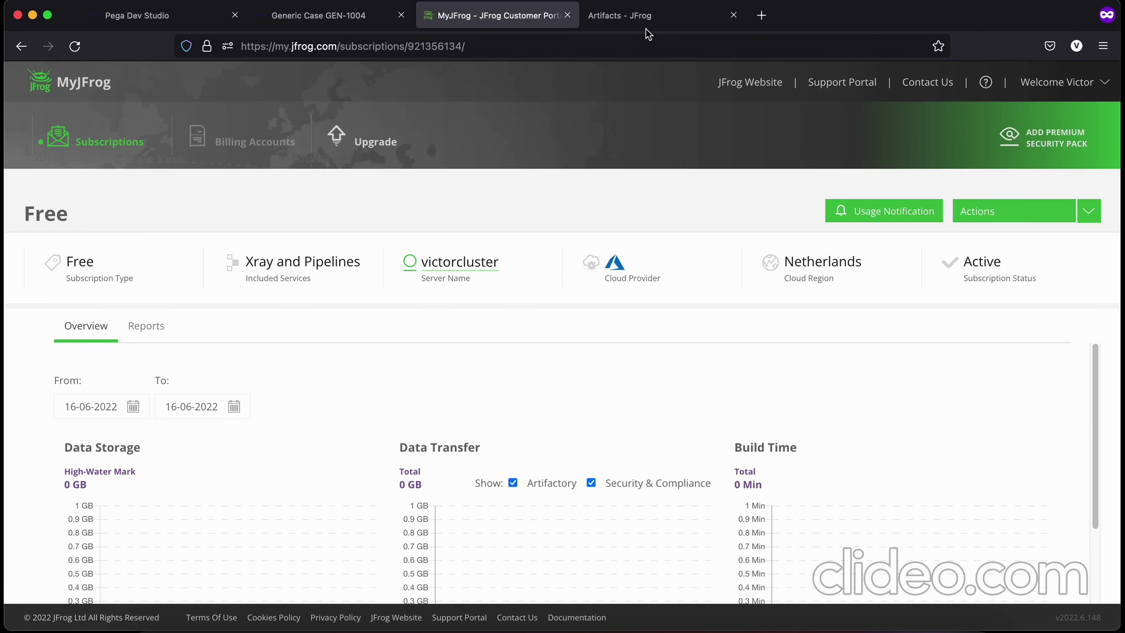
click(656, 18)
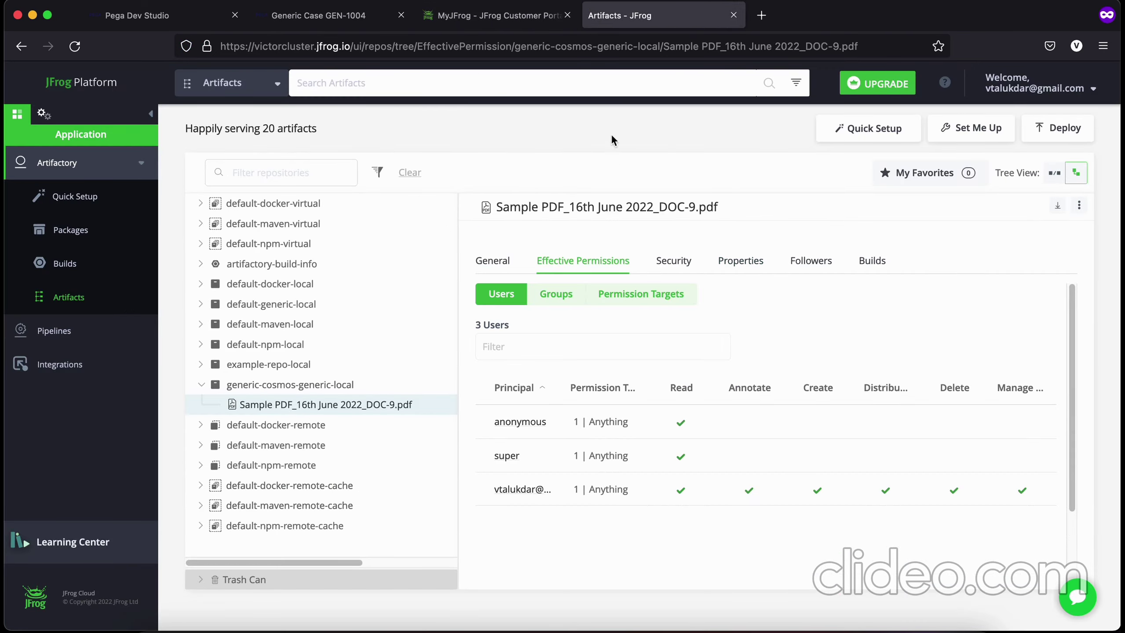
click(340, 24)
Step: Delete the Sample PDF XYZ attachment from the case's Files & documents list
click(1083, 162)
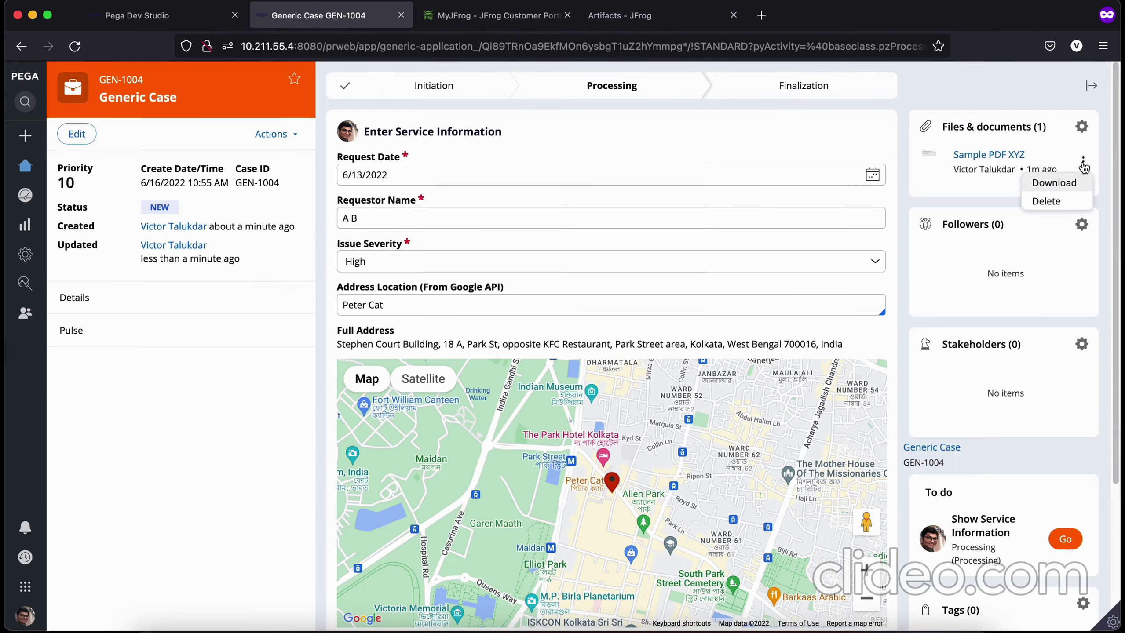
click(1067, 203)
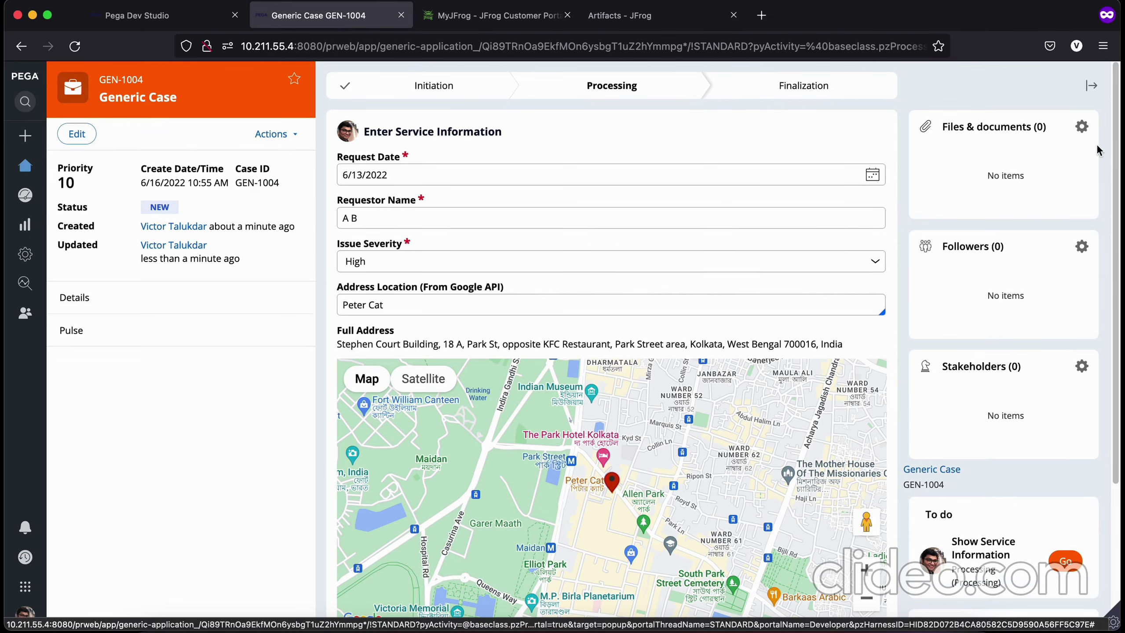
scroll(810, 332, down, 5)
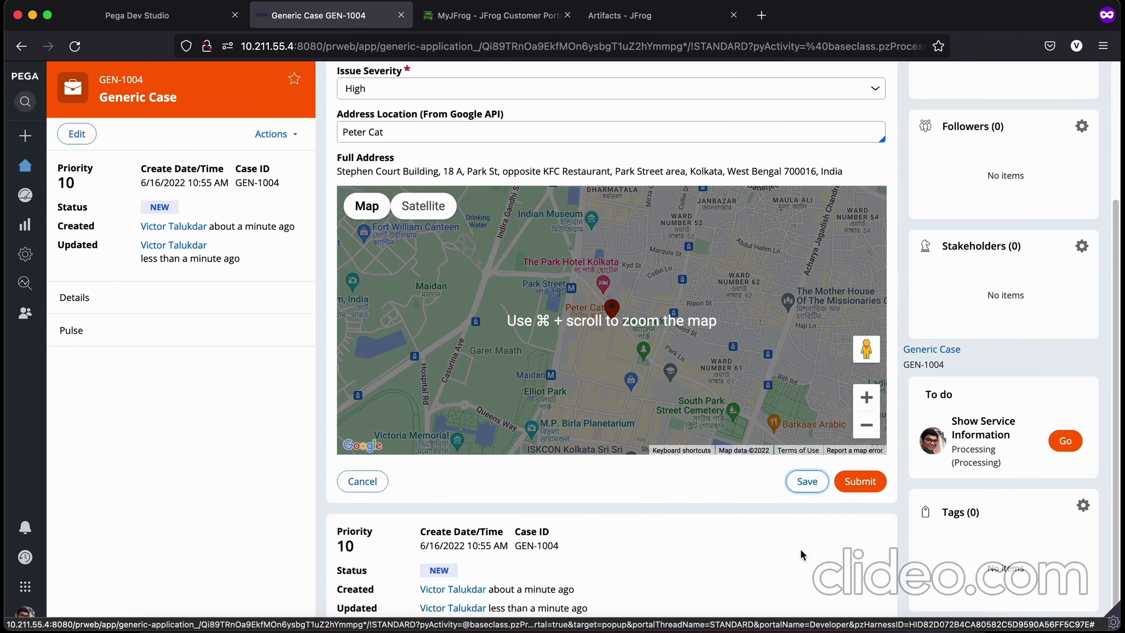
click(537, 26)
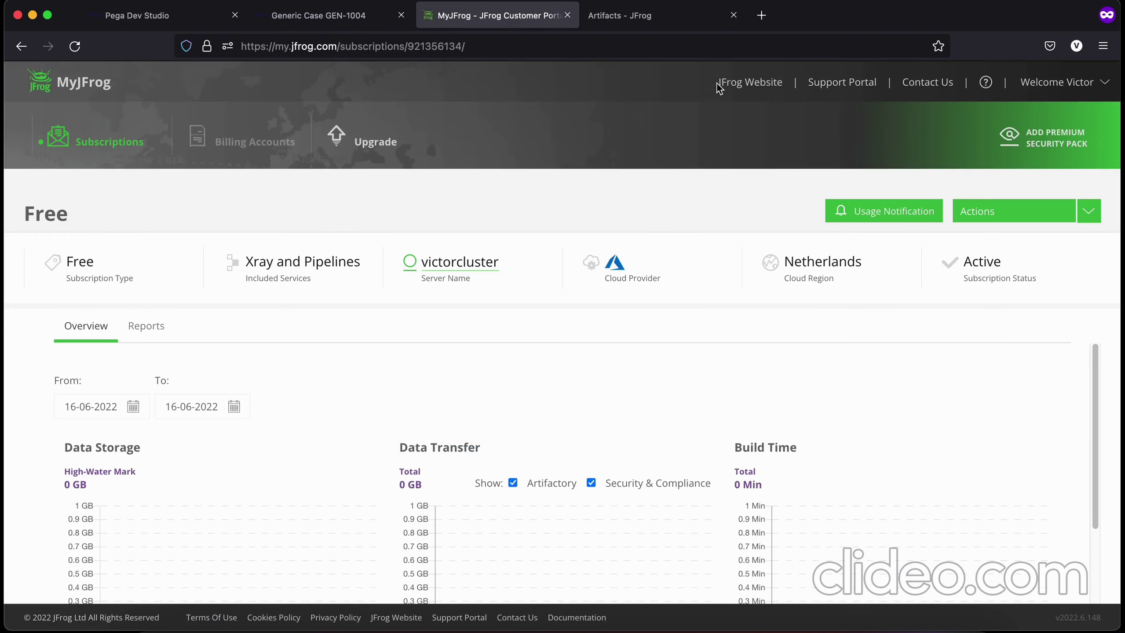
Step: Refresh the generic-cosmos-generic-local repository tree in the Artifactory artifacts browser
click(643, 24)
right_click(263, 384)
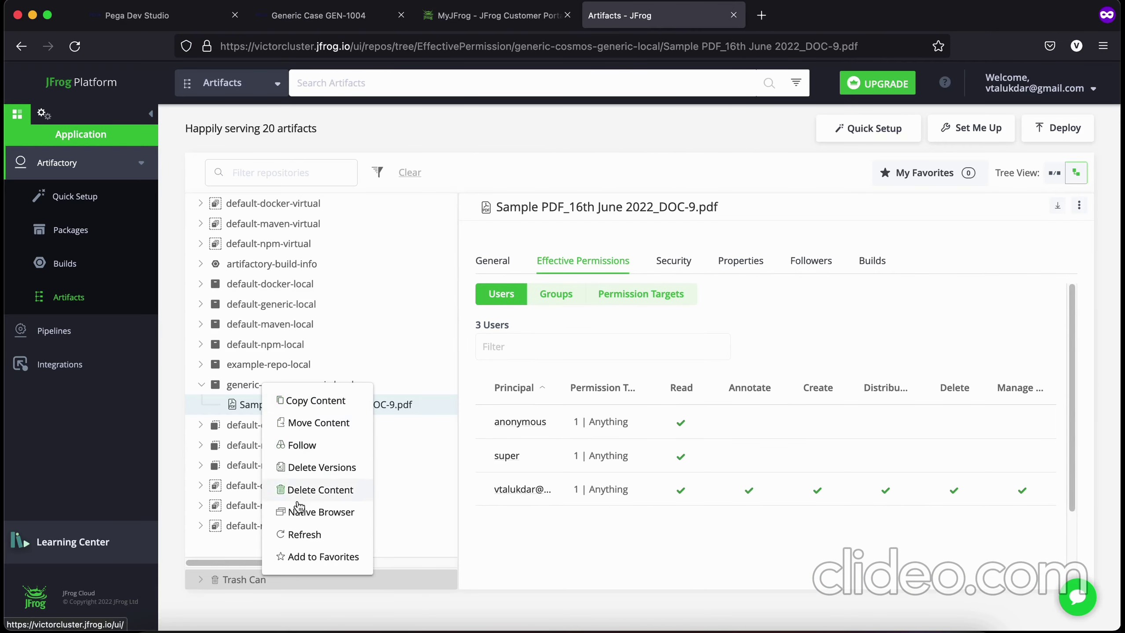
click(301, 534)
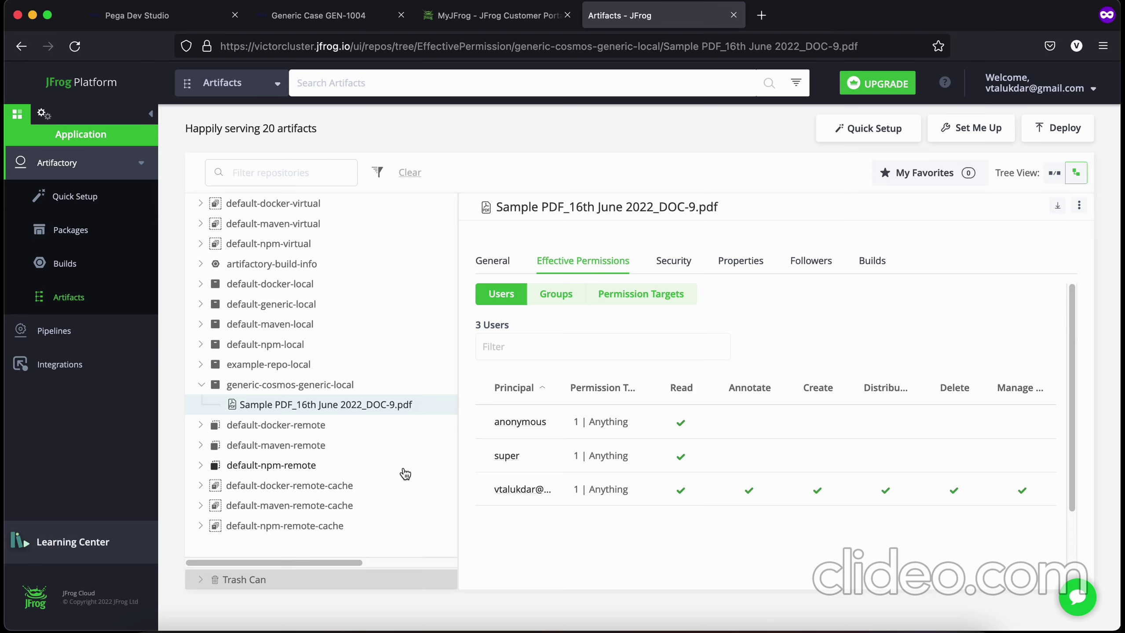
Step: Glance at Pega Dev Studio's search, then bring Postman to the front
click(158, 22)
click(849, 73)
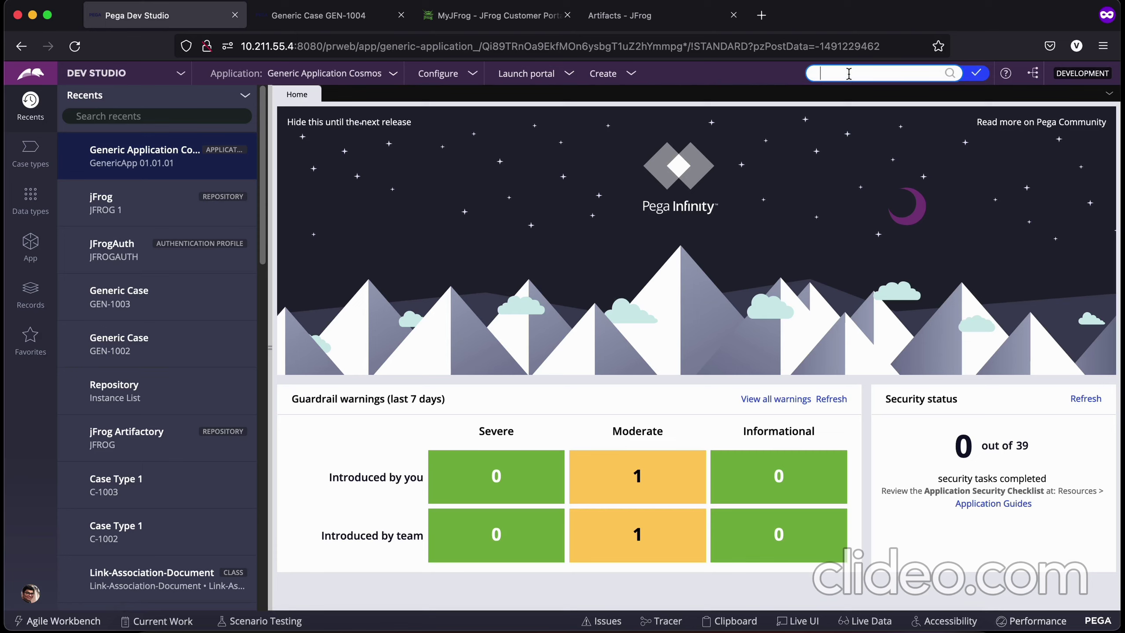
click(524, 626)
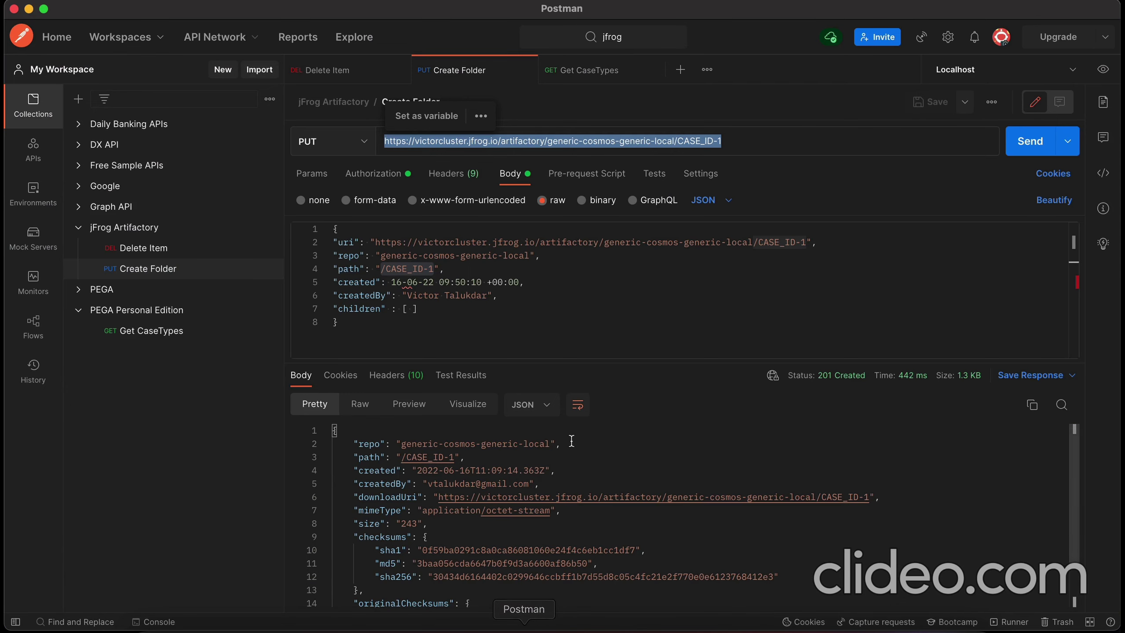
Step: Open the saved Delete Item request in the jFrog Artifactory collection and select its DELETE URL
drag(604, 363, 615, 442)
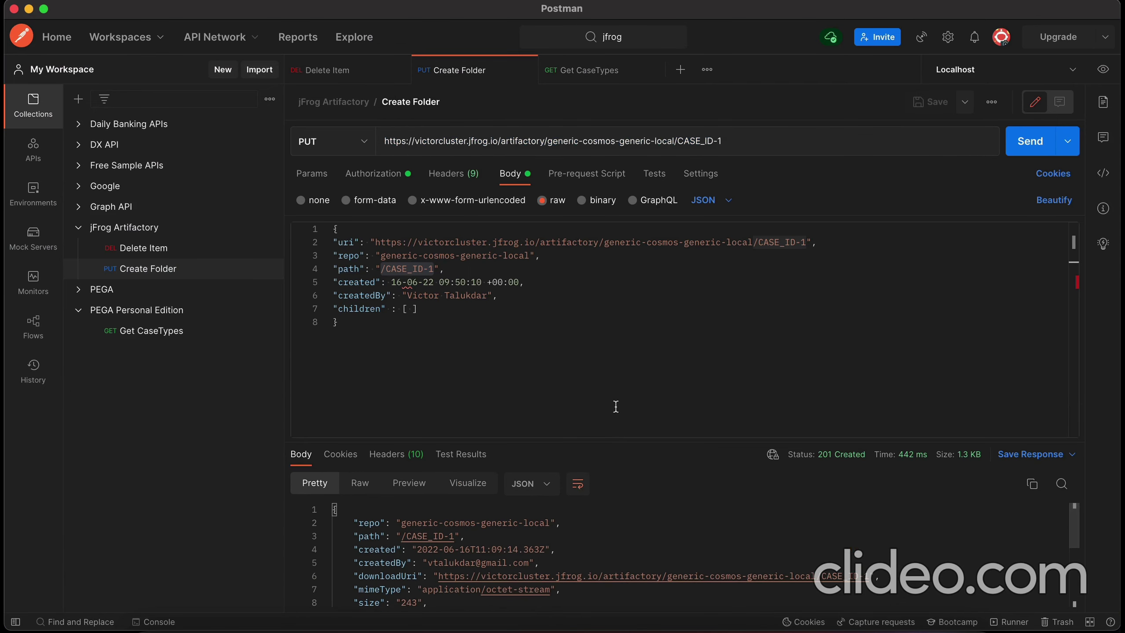
click(136, 248)
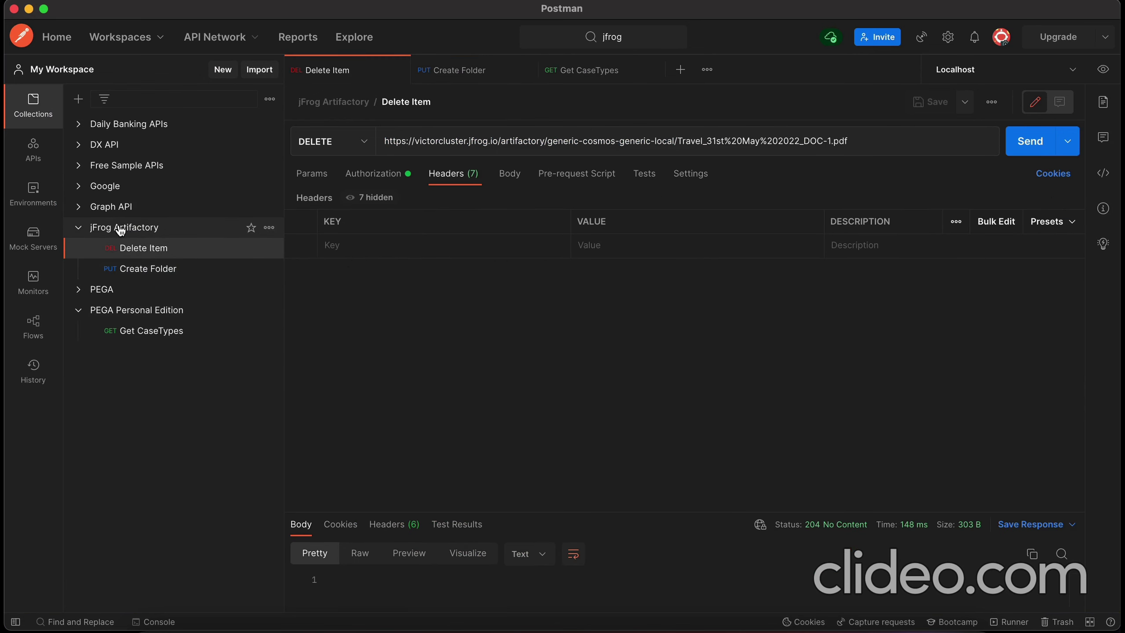
click(536, 145)
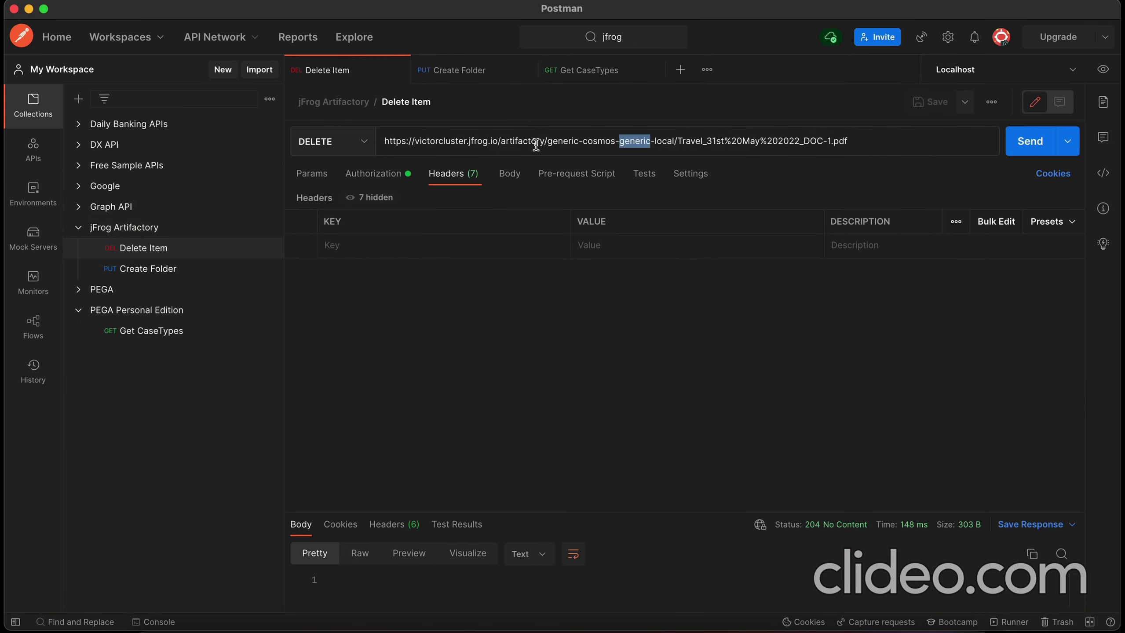
triple_click(536, 144)
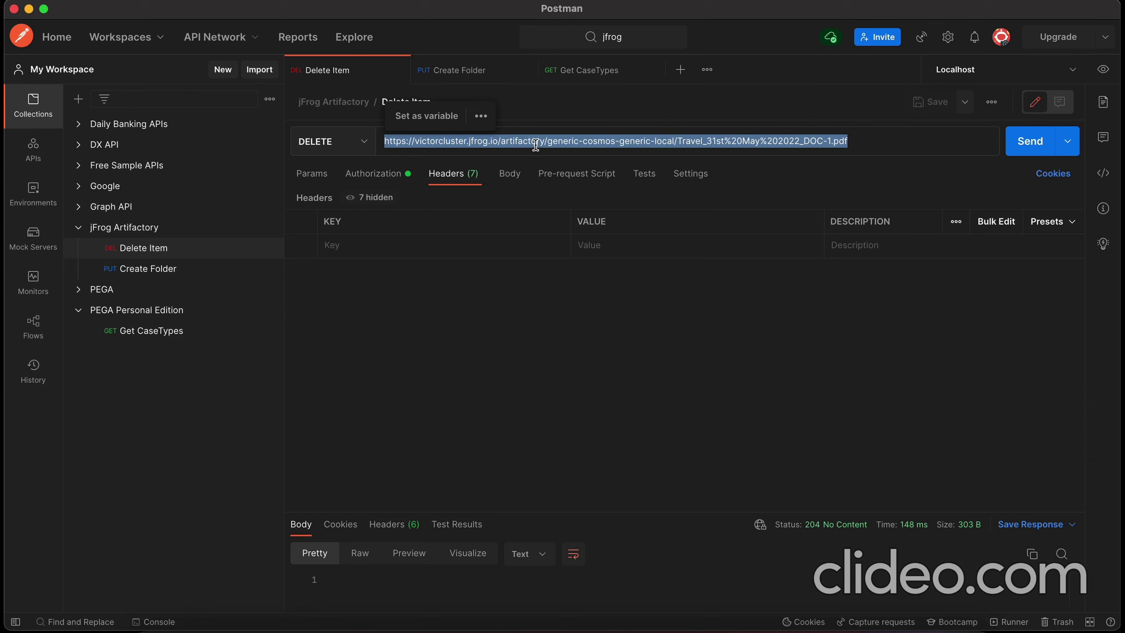
triple_click(532, 142)
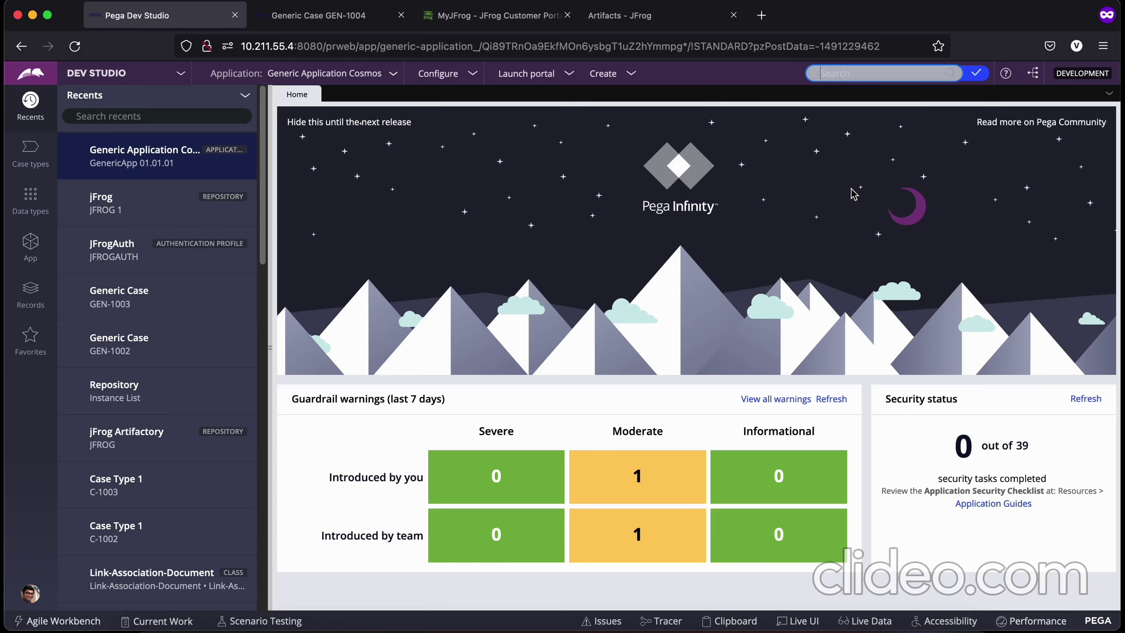
Step: Select the whole Delete Item request URL in Postman
key(super+Tab)
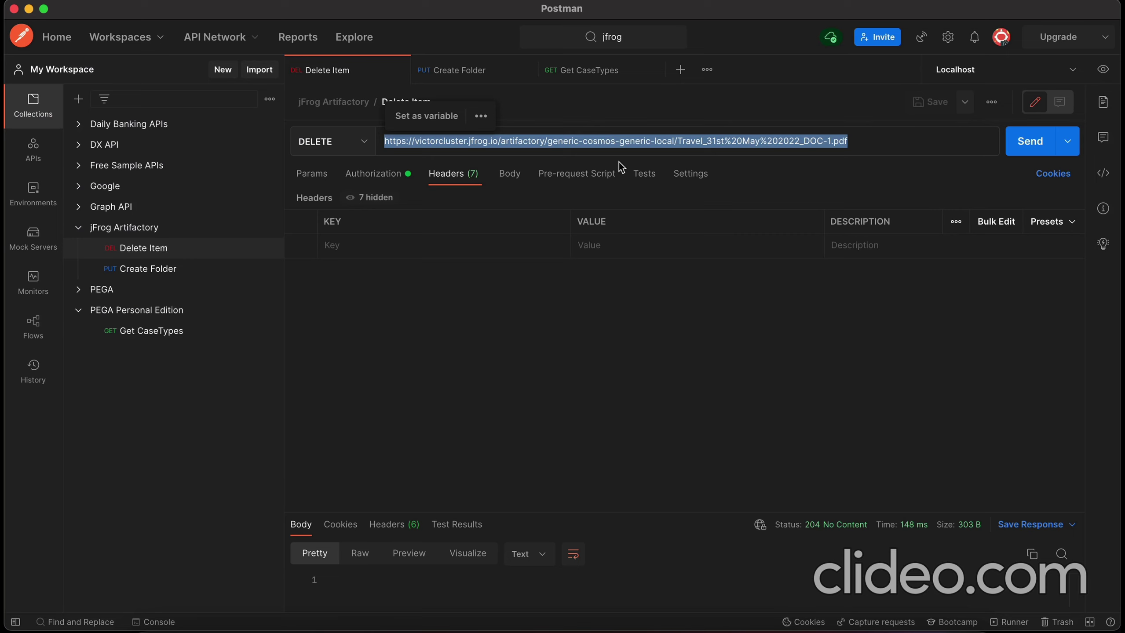
key(super+Tab)
click(469, 141)
triple_click(469, 141)
Step: Close the MyJFrog tab and copy the URL link of Sample PDF_16th June 2022_DOC-9.pdf
key(super+Tab)
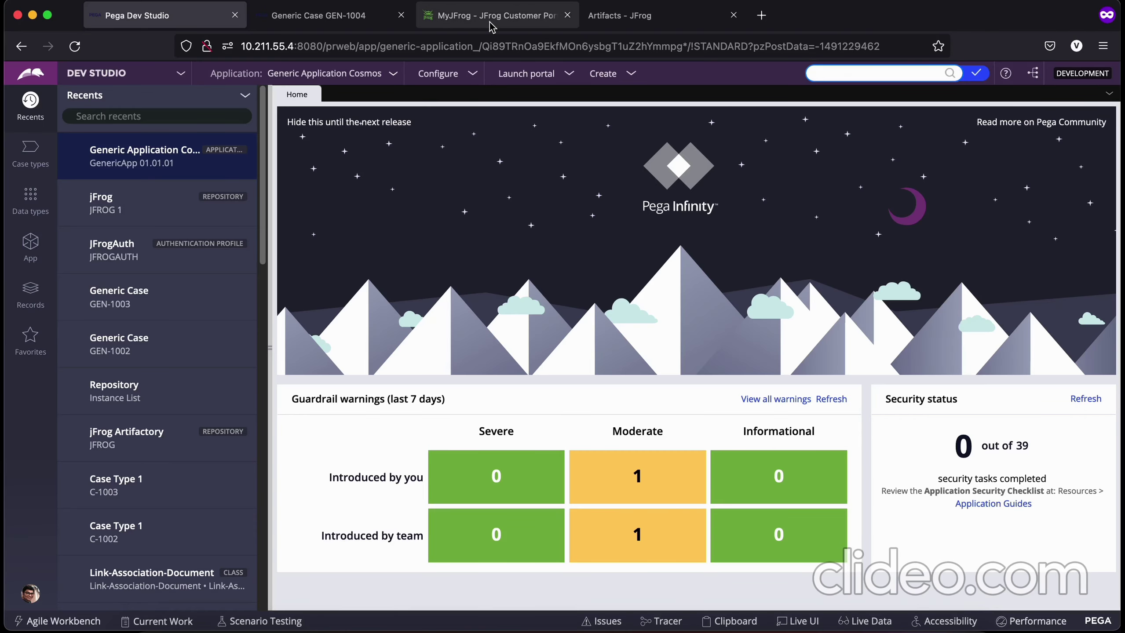
click(493, 16)
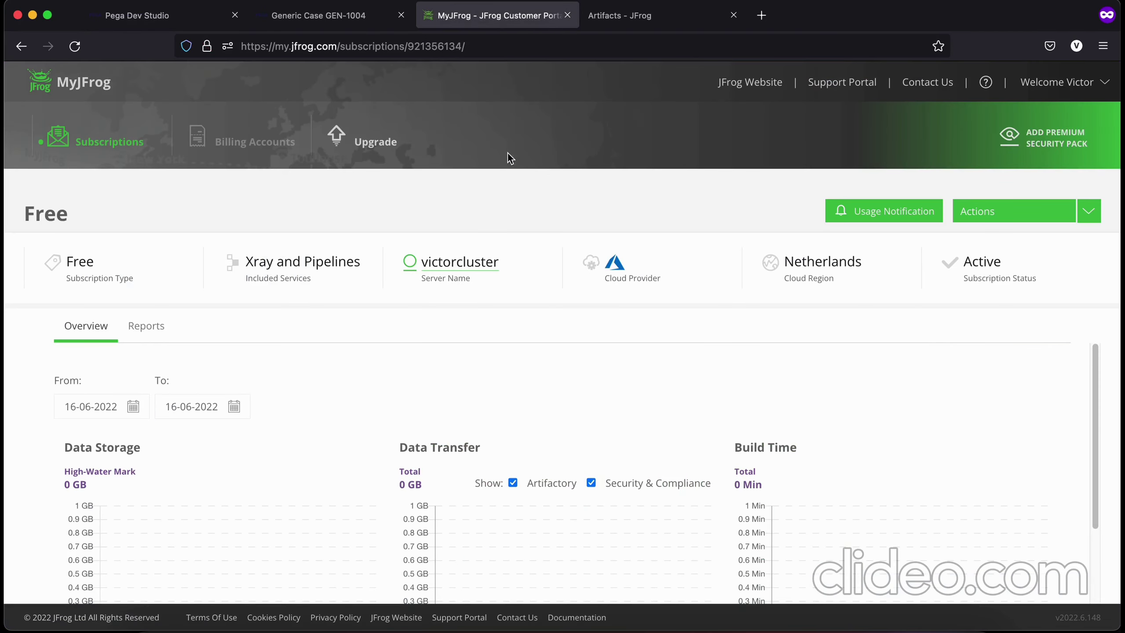
click(568, 15)
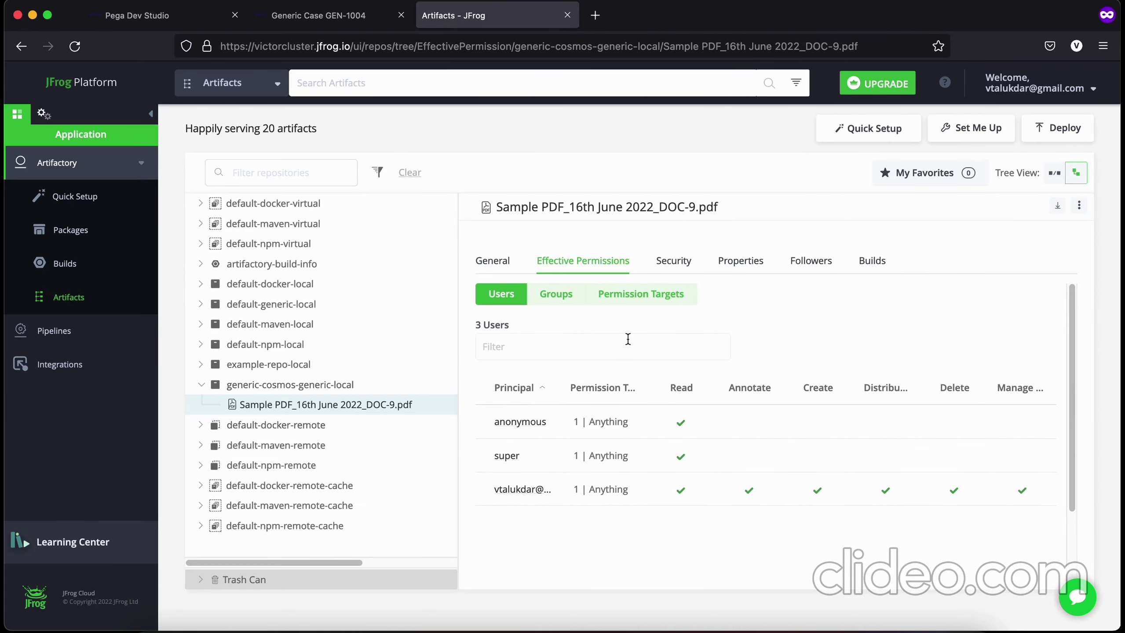
click(493, 262)
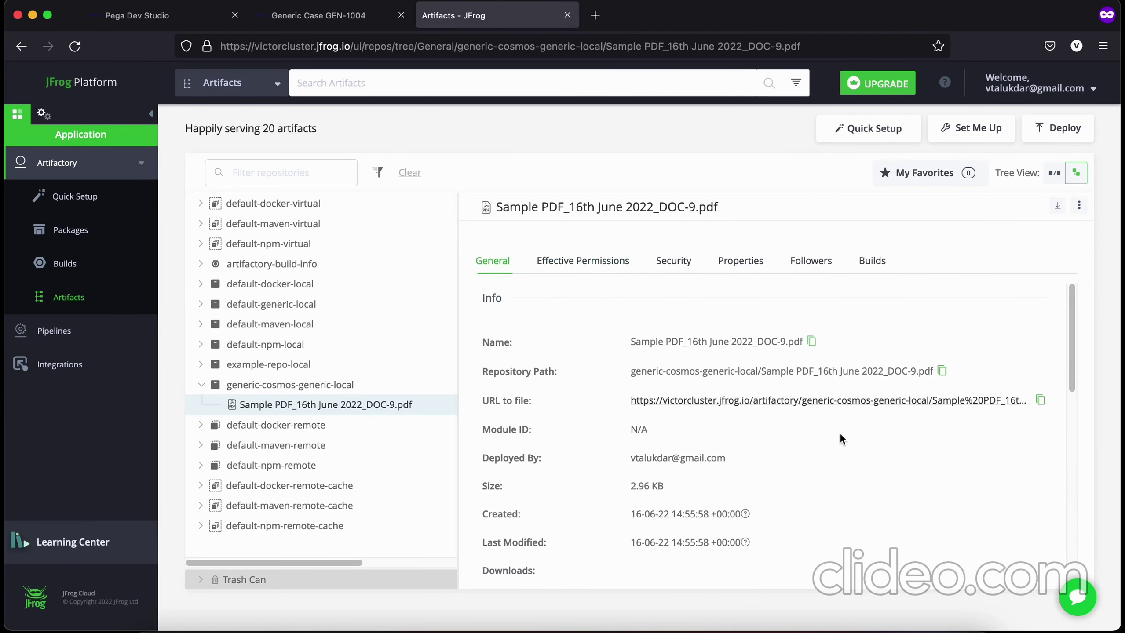
right_click(723, 401)
click(777, 499)
key(super+Tab)
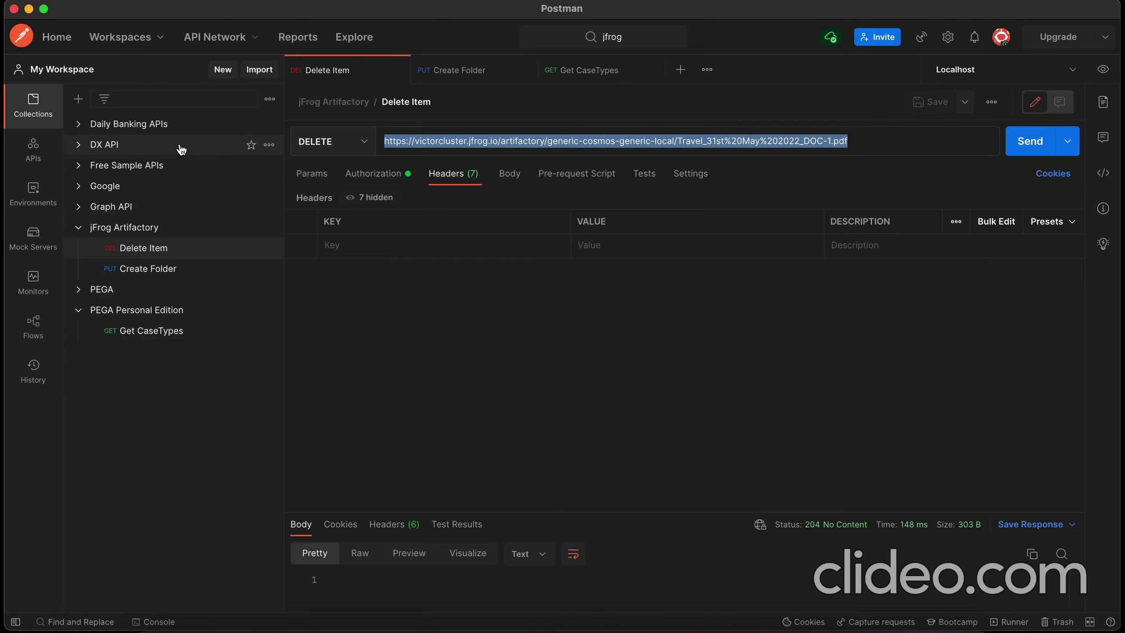
Step: Replace the Delete Item URL with the Sample PDF_16th June 2022_DOC-9.pdf link
key(super+v)
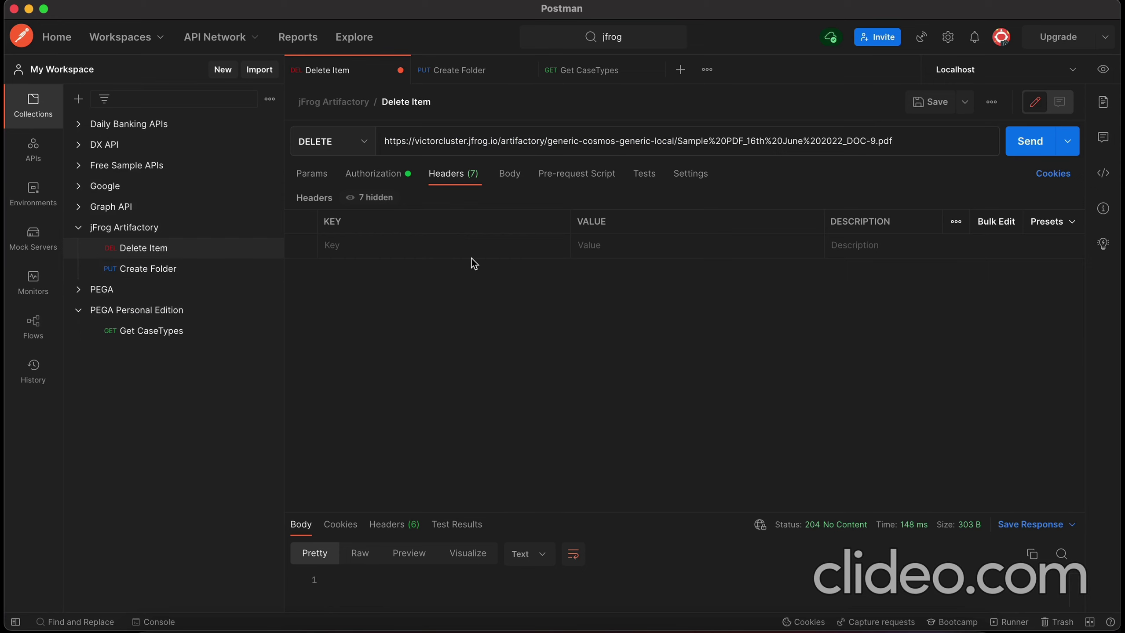
key(super+Tab)
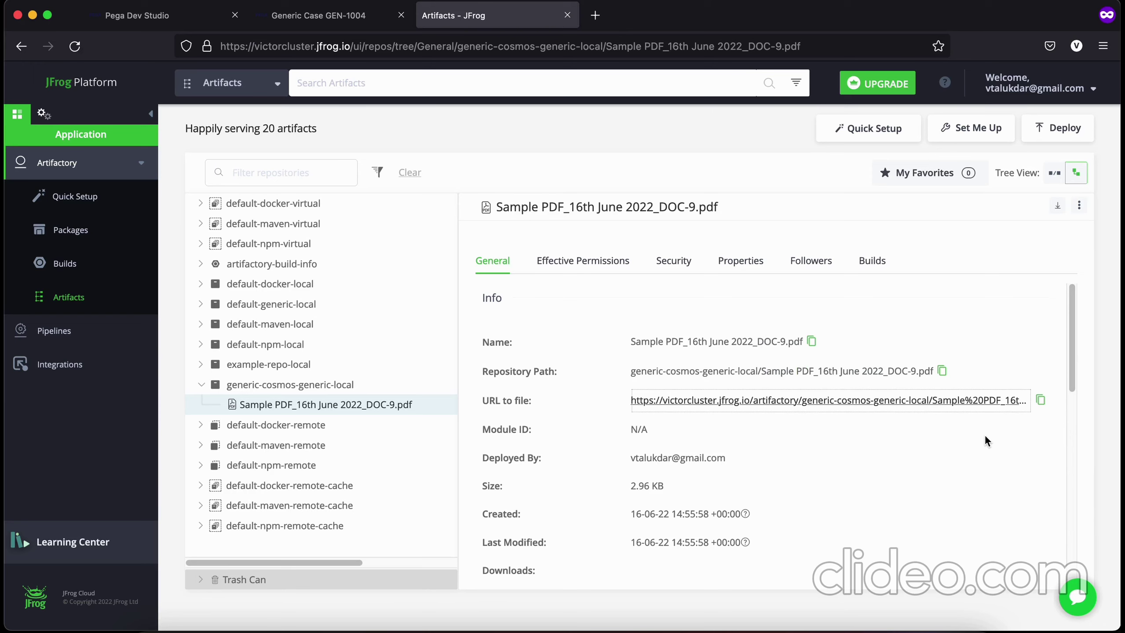
key(super+Tab)
key(super+z)
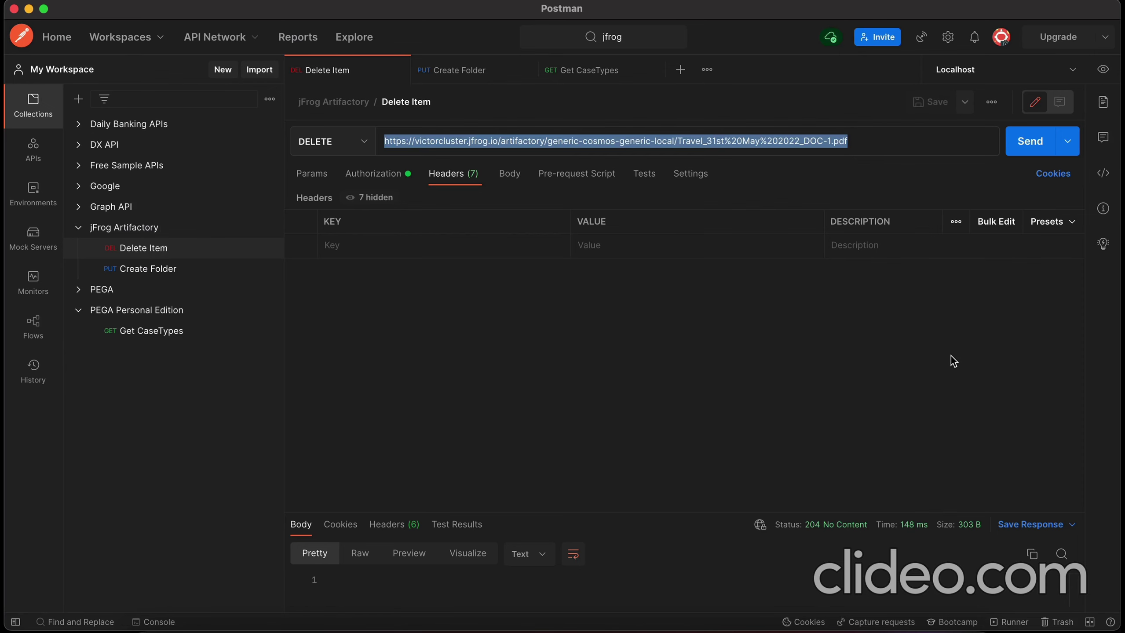
key(super+v)
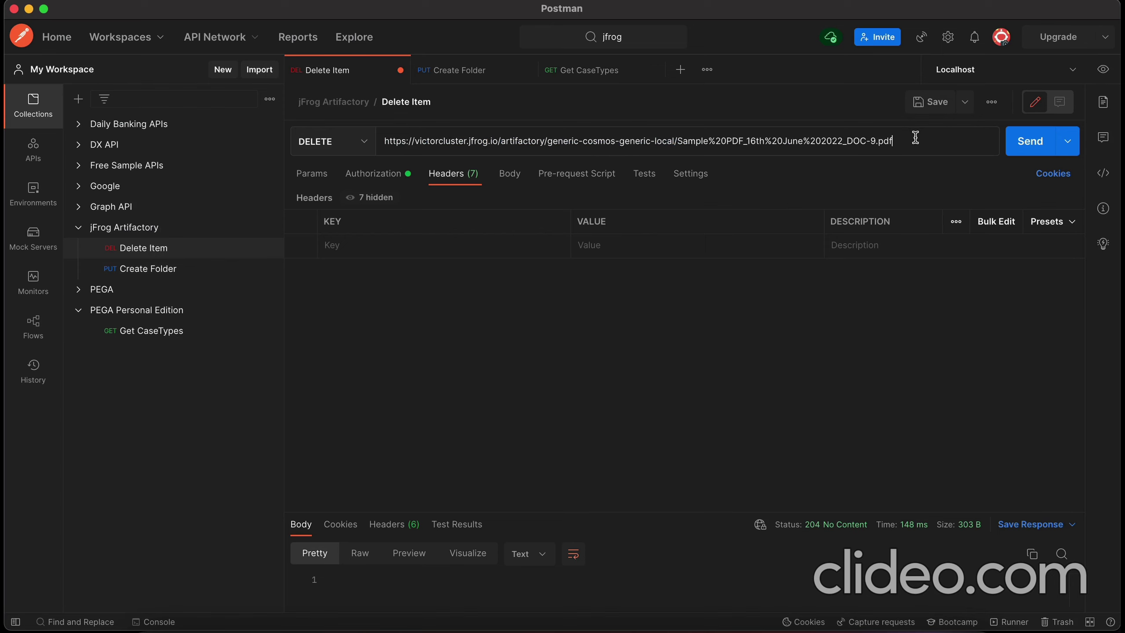
Step: Check the request's authorization, headers and body, then send the DELETE for 204 No Content
click(375, 176)
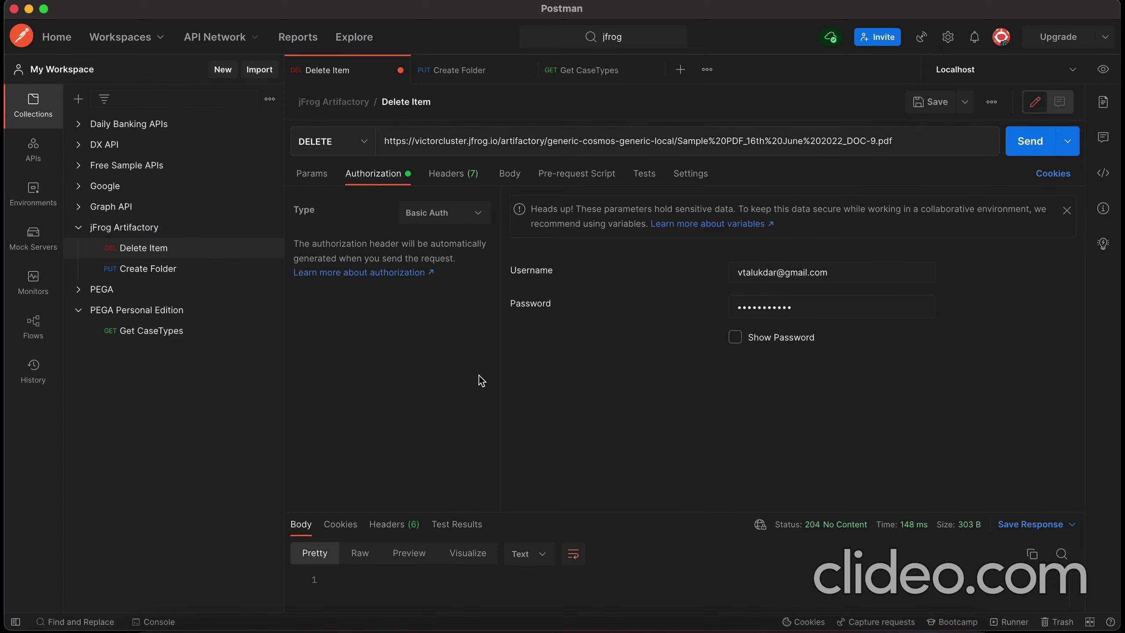
click(461, 178)
click(509, 175)
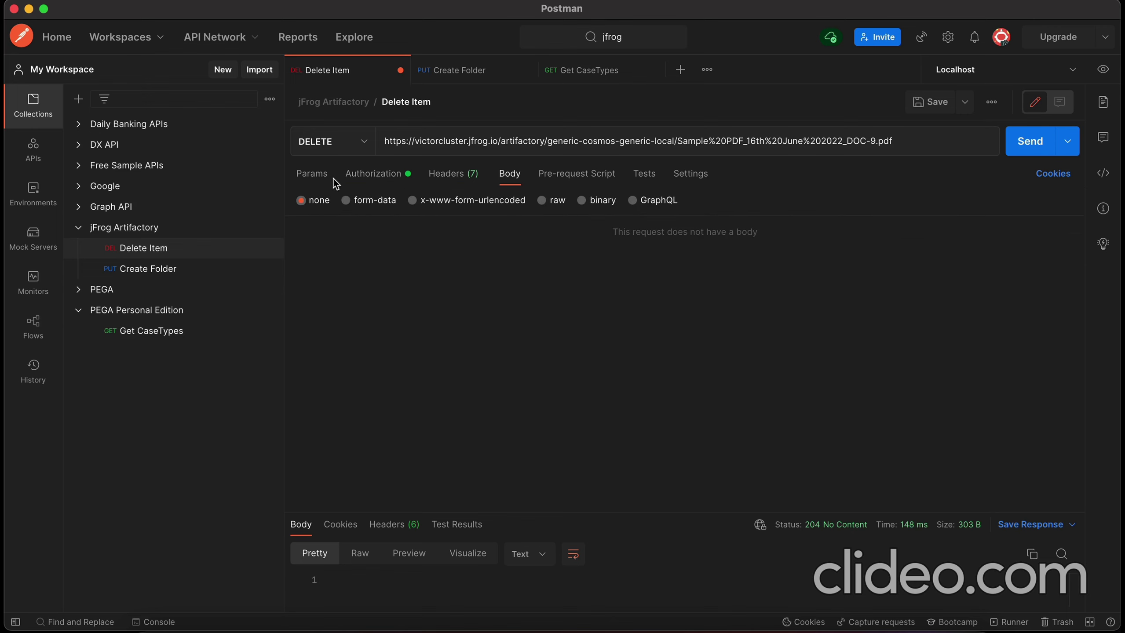
click(1022, 146)
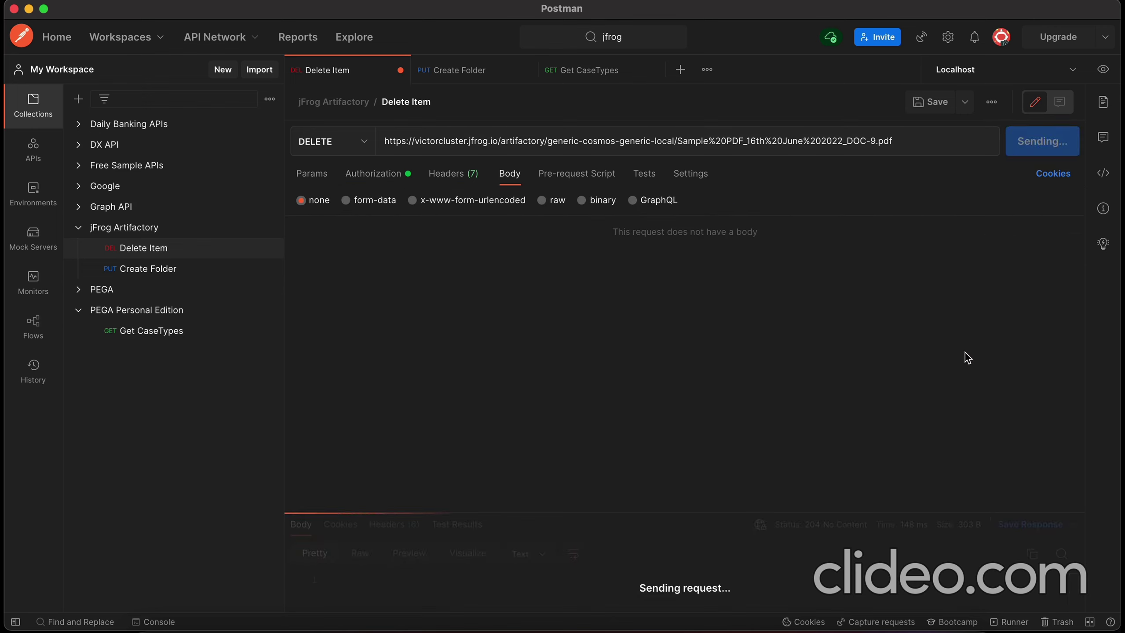
drag(744, 513, 745, 378)
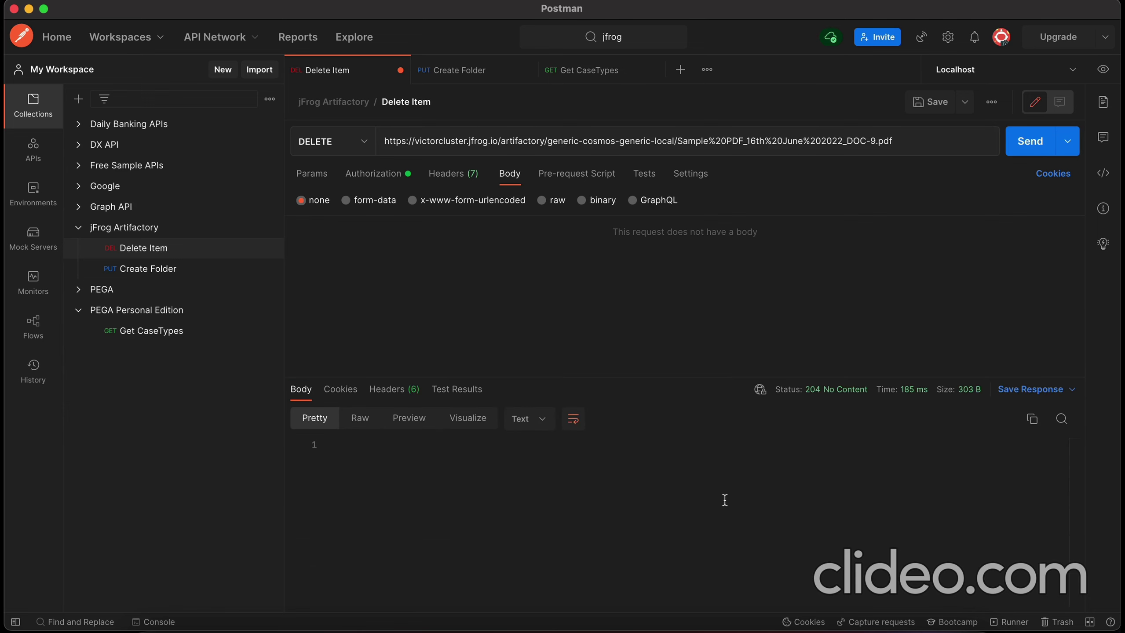
click(367, 627)
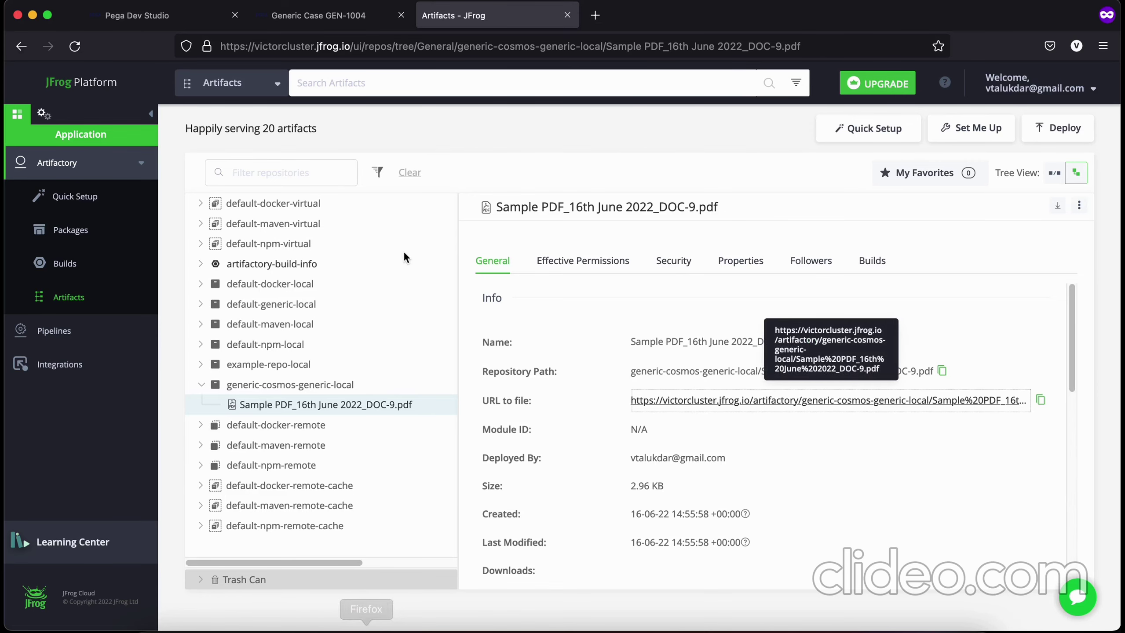
Step: Refresh generic-cosmos-generic-local to confirm the DOC-9 PDF is gone, then return to Pega Dev Studio
right_click(326, 385)
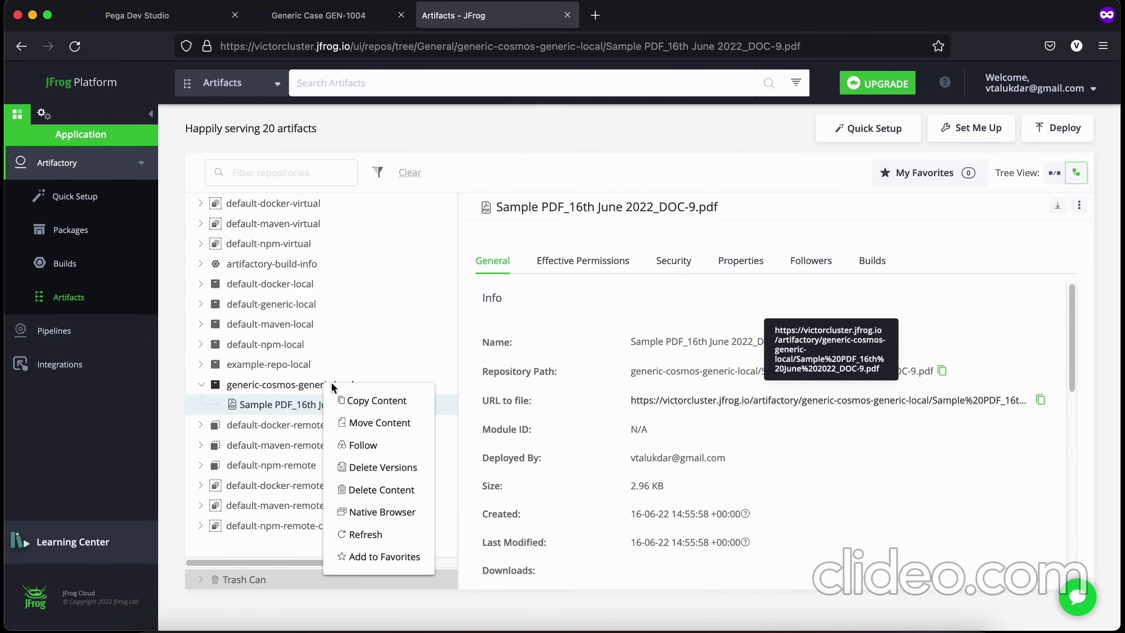
click(365, 535)
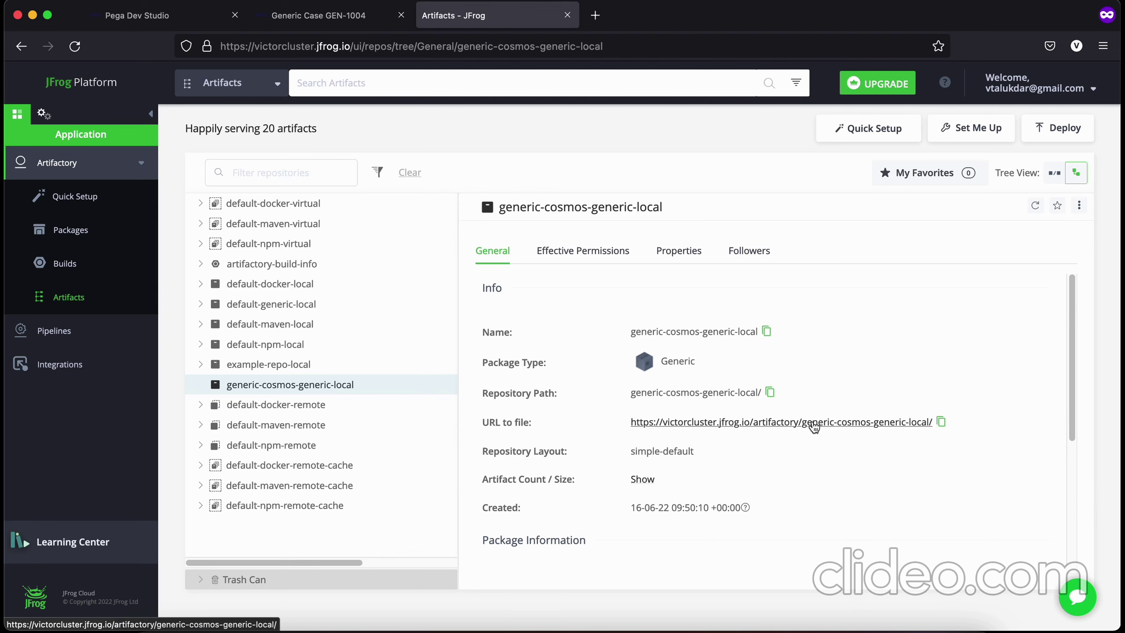
click(158, 20)
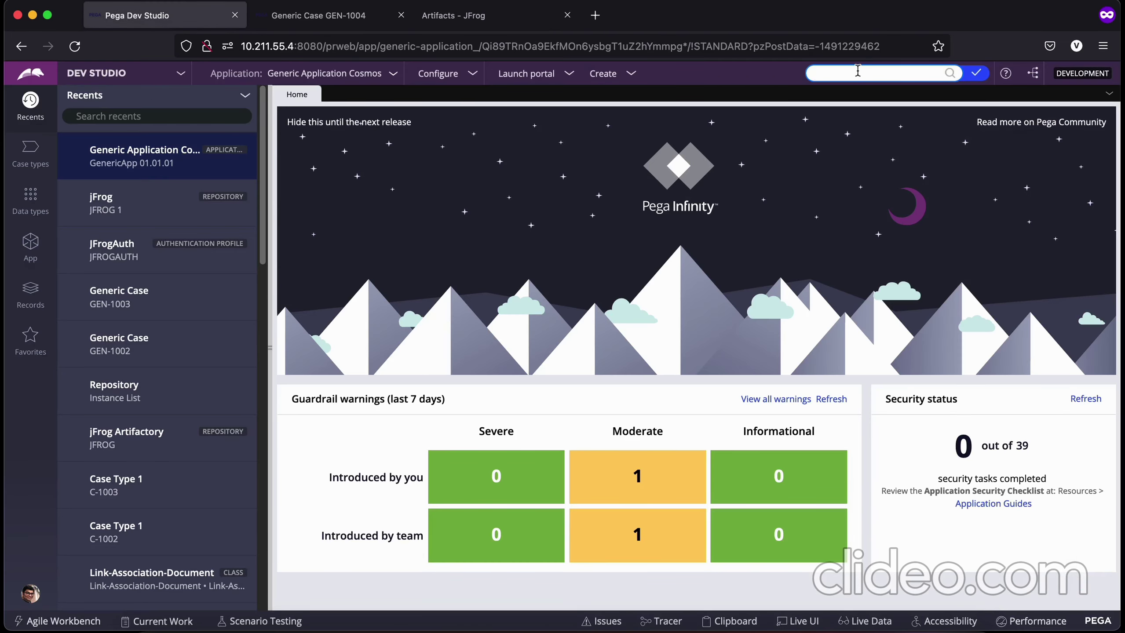
Step: Search for pxgetfile and open the D_pxGetFile data page rule
text(px)
key(BackSpace)
text(pxgetfile)
key(Return)
click(603, 136)
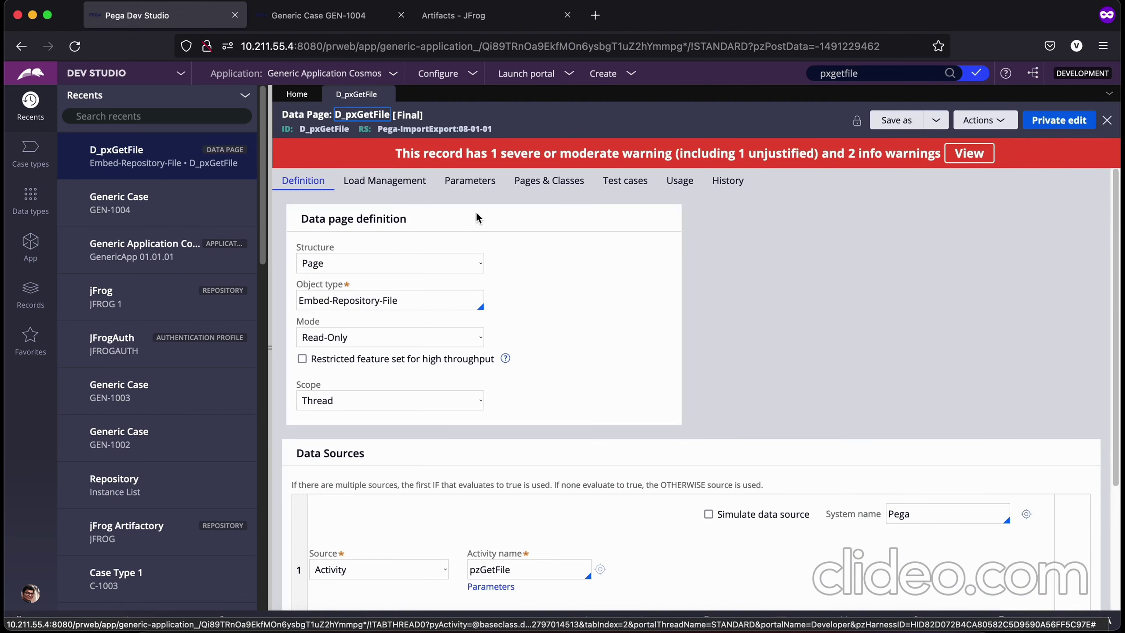
Step: Start a Run of D_pxGetFile with repositoryName jFrog, then move to case GEN-1004
click(977, 121)
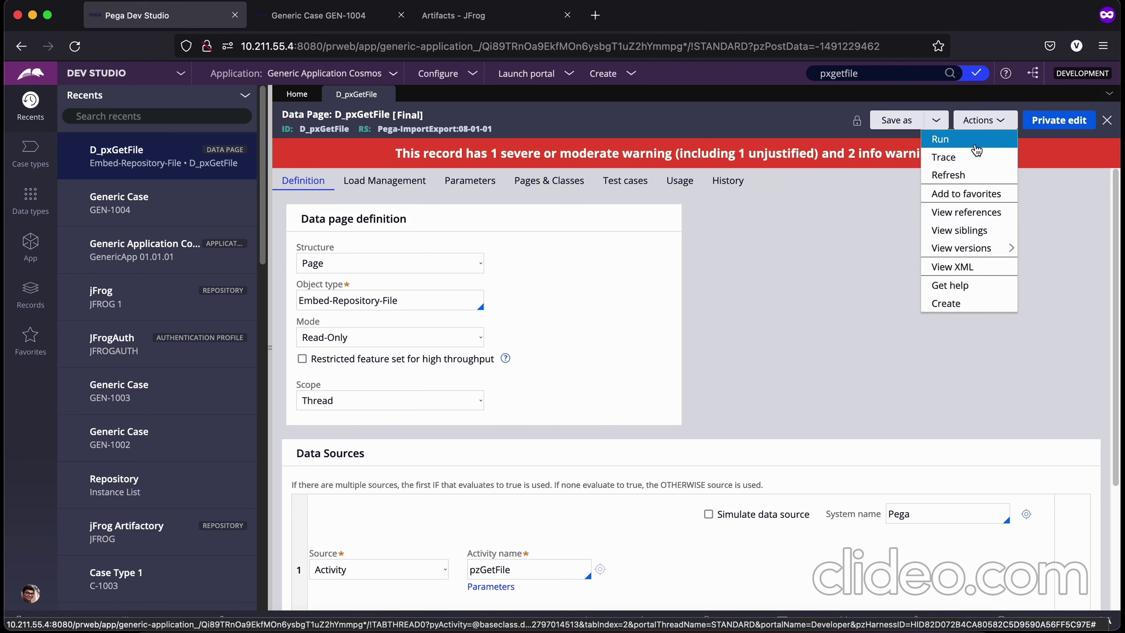
click(975, 145)
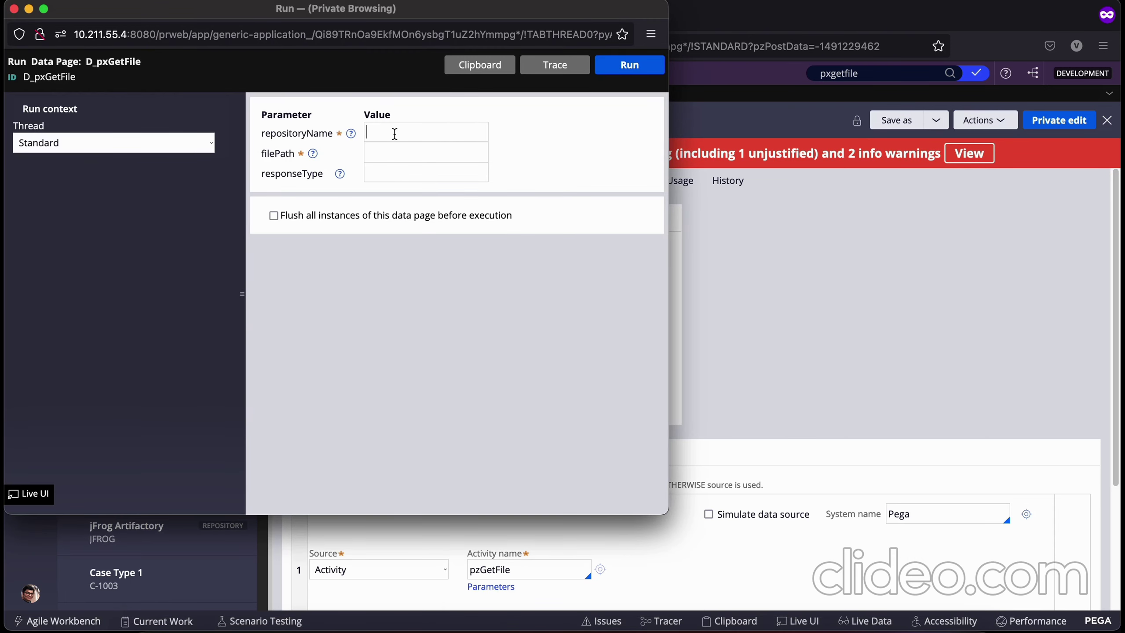
text(jFrog1)
key(Tab)
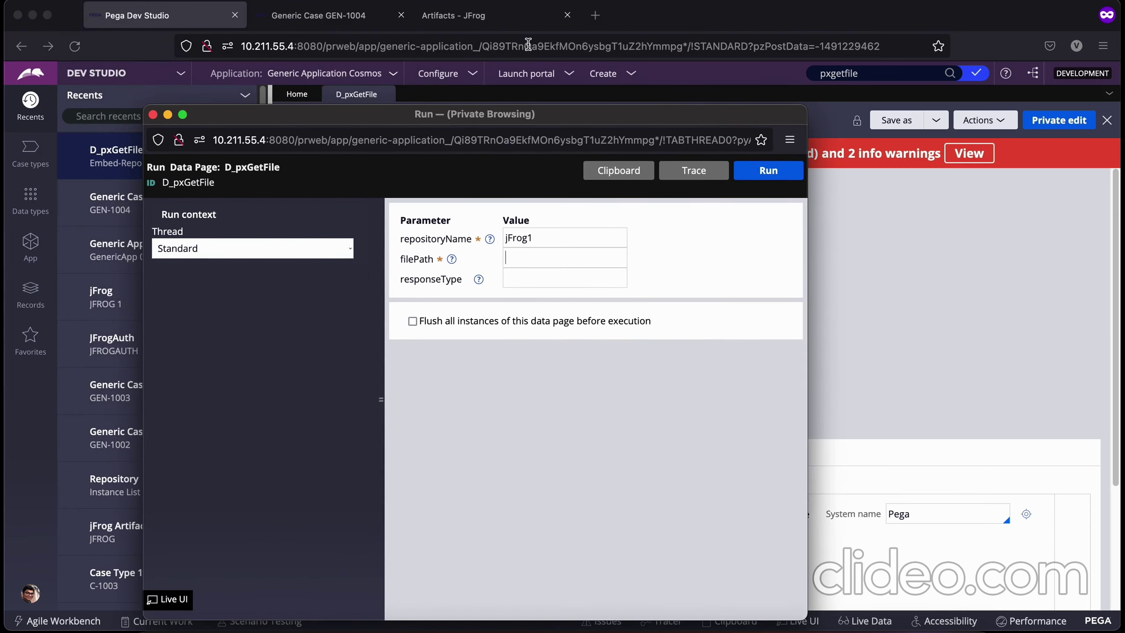
click(454, 15)
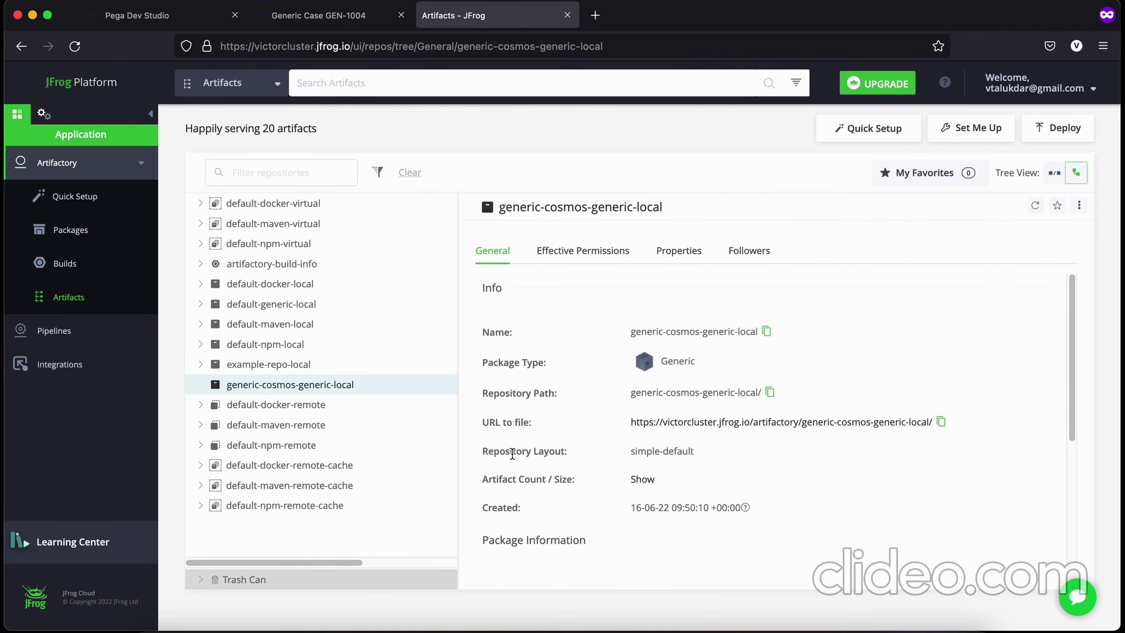
click(321, 15)
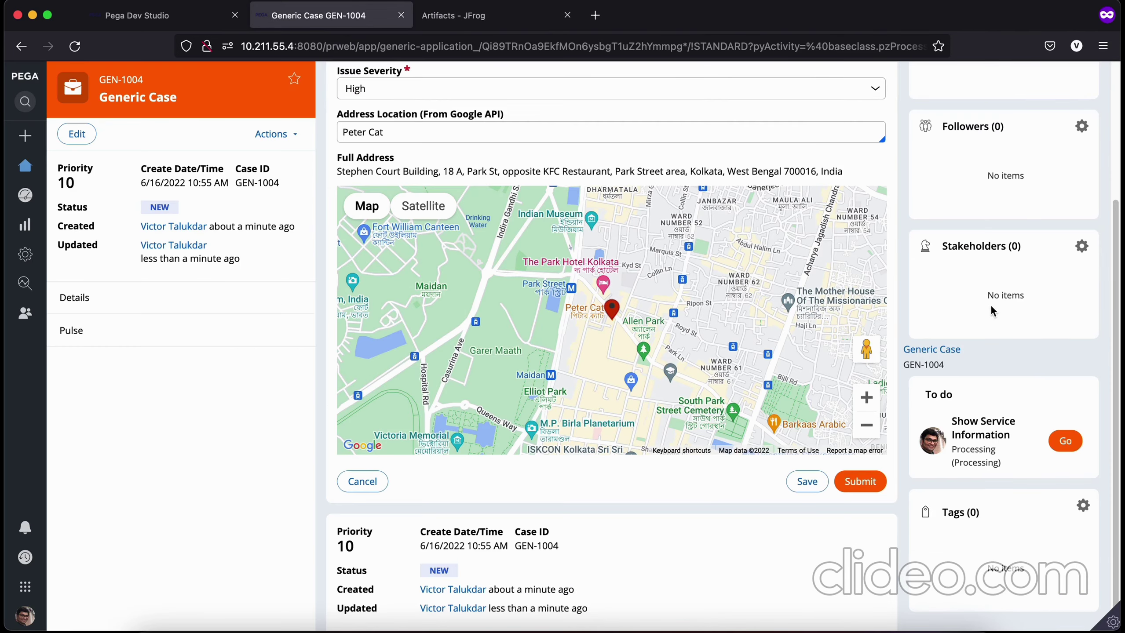
Step: Add a local-file attachment to GEN-1004, choosing Sample PDF_16th June 2022.pdf
scroll(993, 310, up, 3)
click(1083, 126)
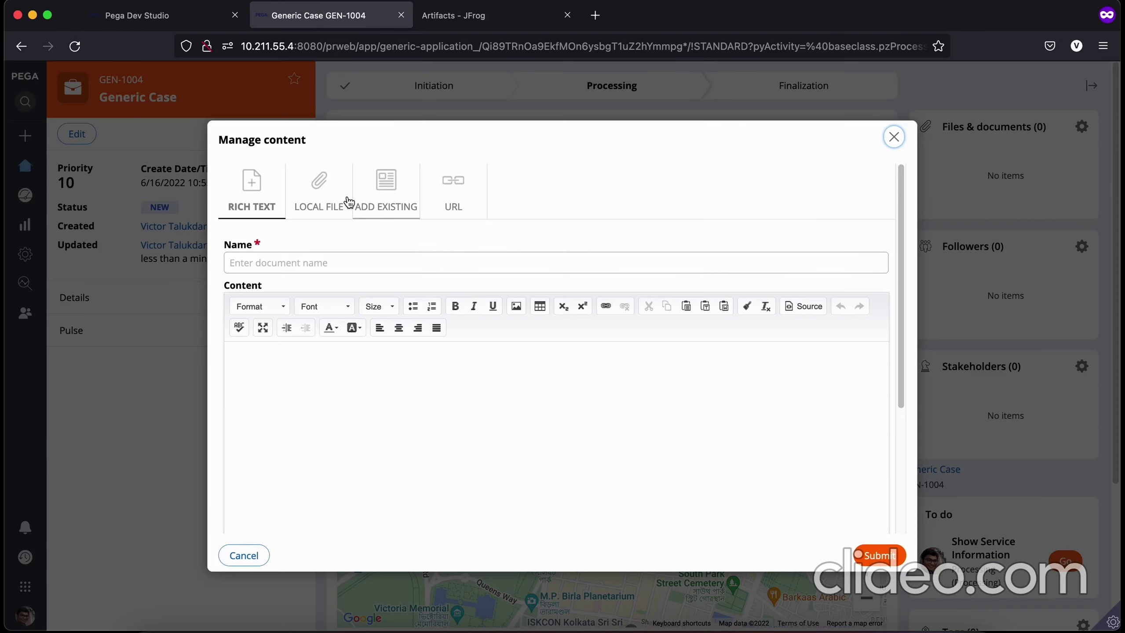
click(328, 200)
click(558, 364)
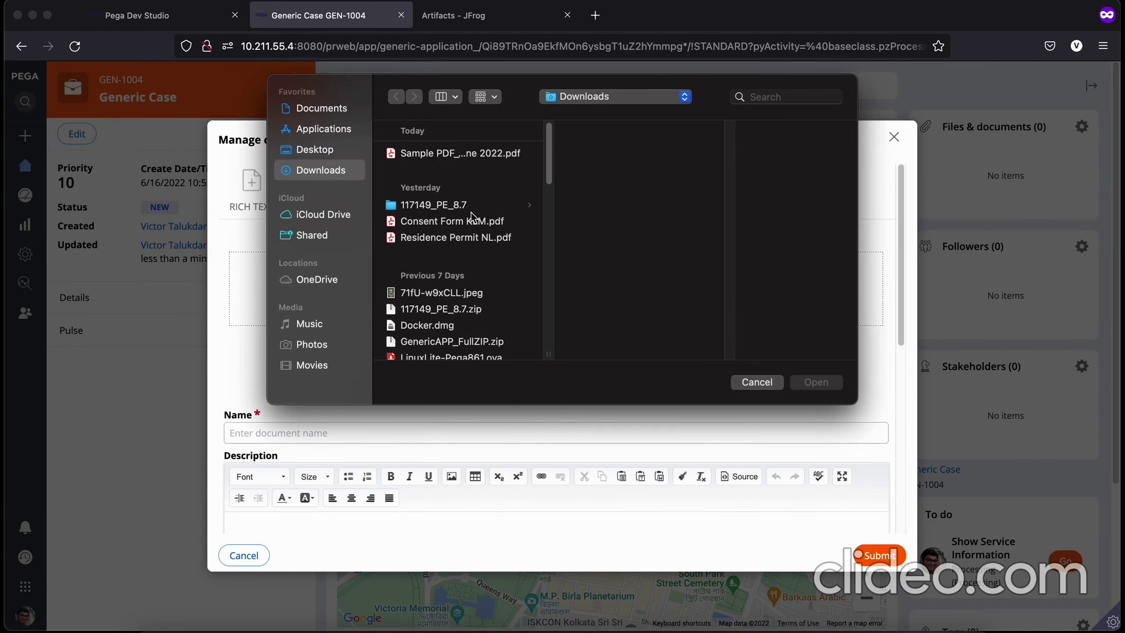
click(470, 151)
click(814, 382)
Step: Name the attachment 'Sample ZBC' and submit it, then return to the JFrog repository
click(230, 480)
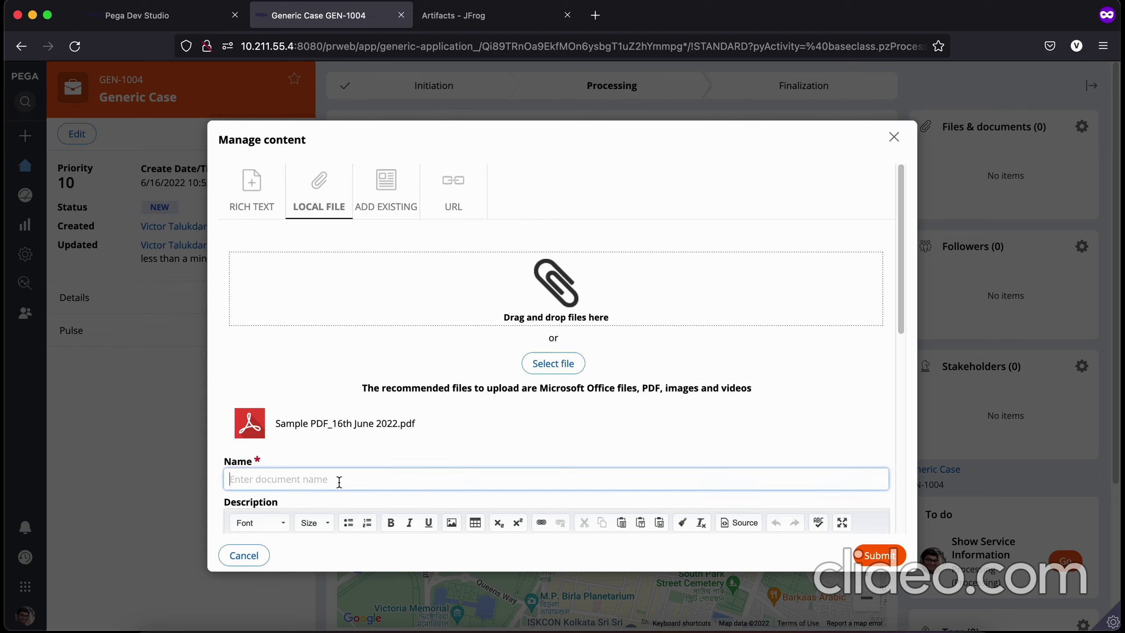
text(Same)
key(BackSpace)
key(BackSpace)
text(ple ZBC)
key(Return)
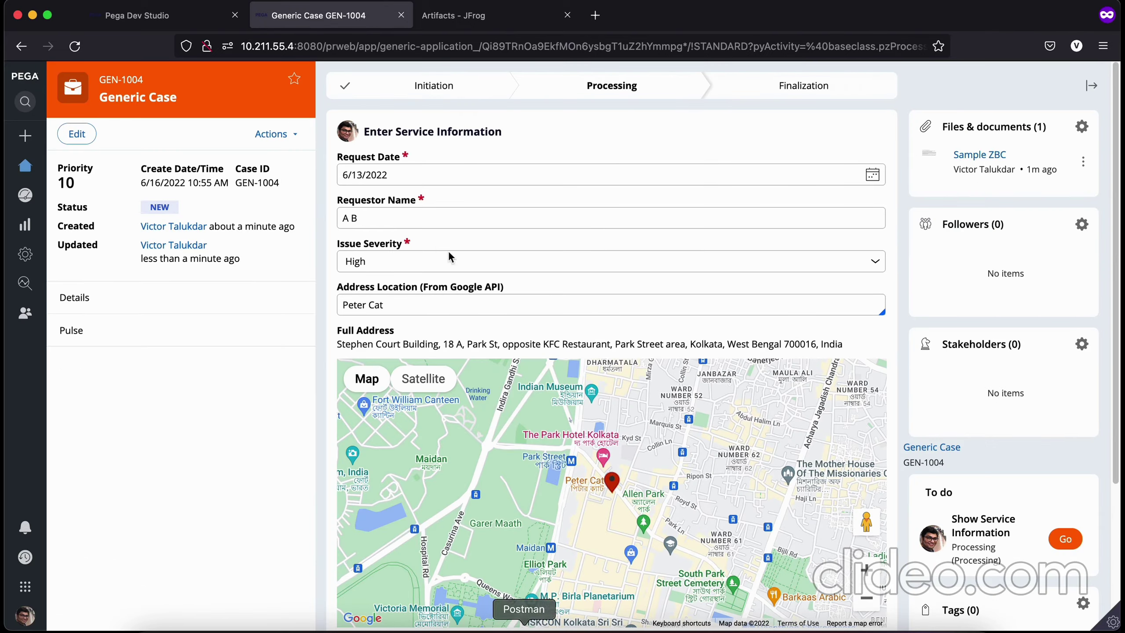
click(457, 15)
right_click(298, 384)
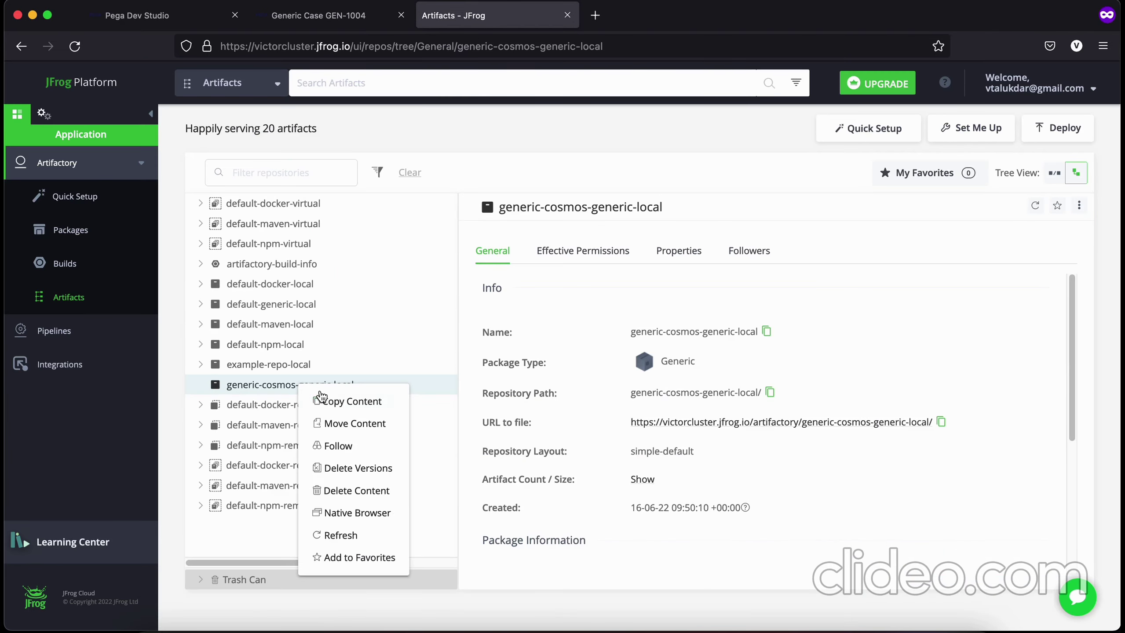
Step: Refresh the repository, open Sample PDF_16th June 2022_DOC-10.pdf's details and copy its name
click(324, 535)
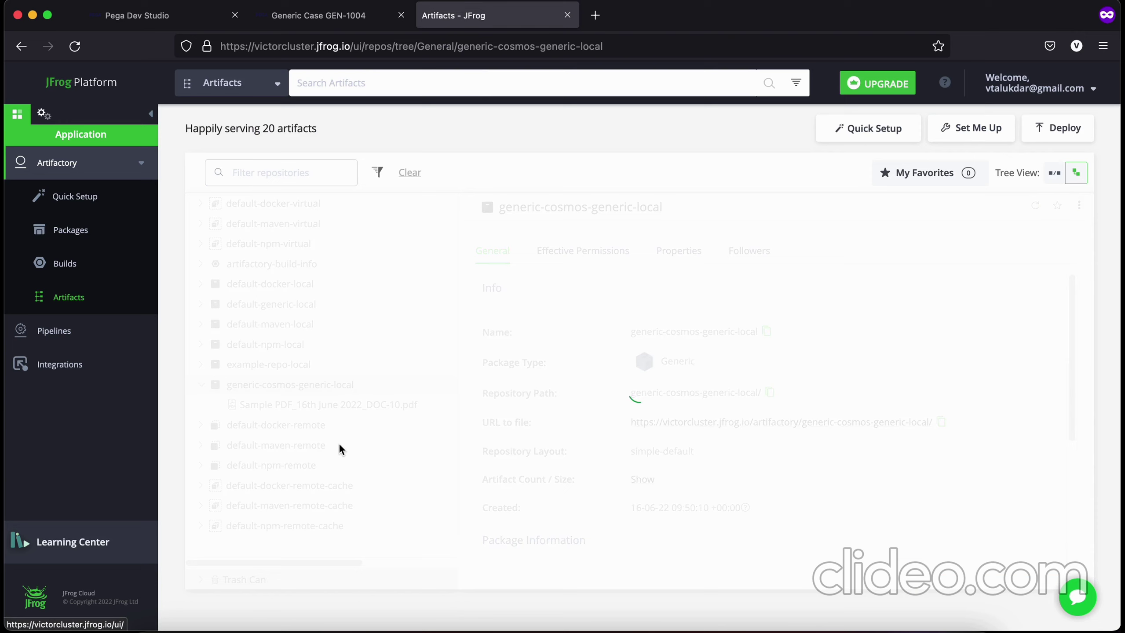
click(326, 405)
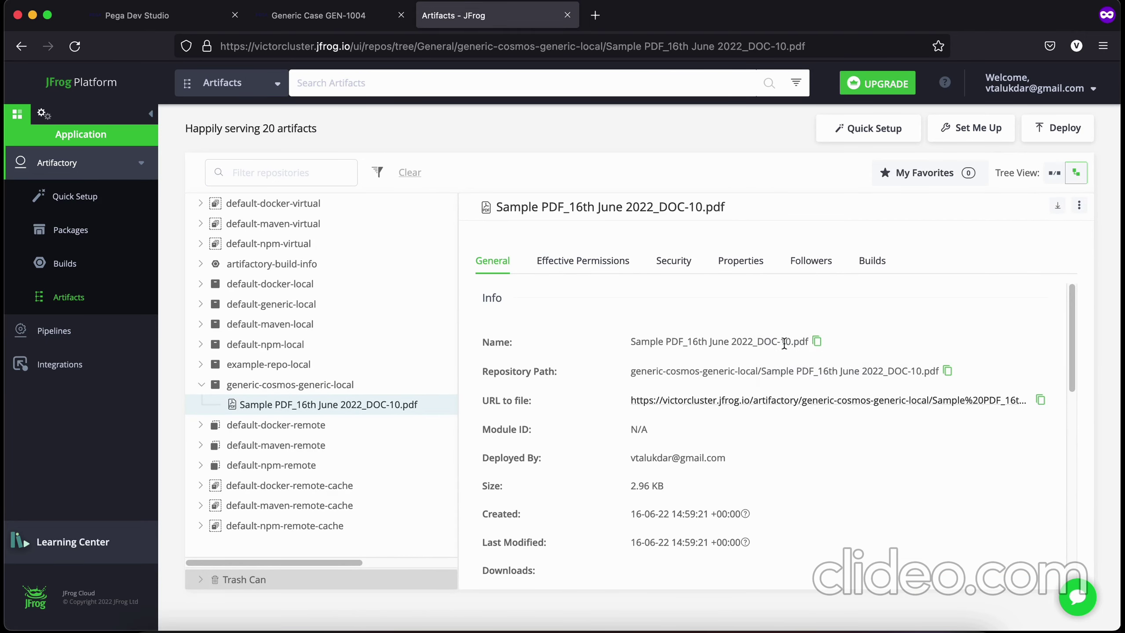
drag(631, 344, 813, 342)
key(super+c)
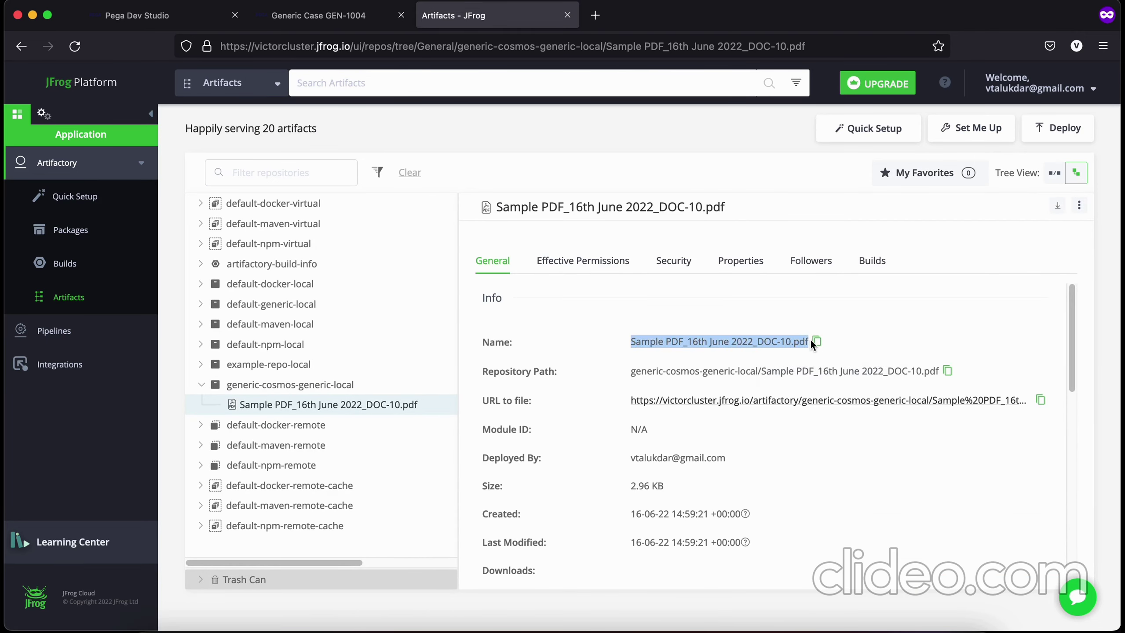
key(super+Tab)
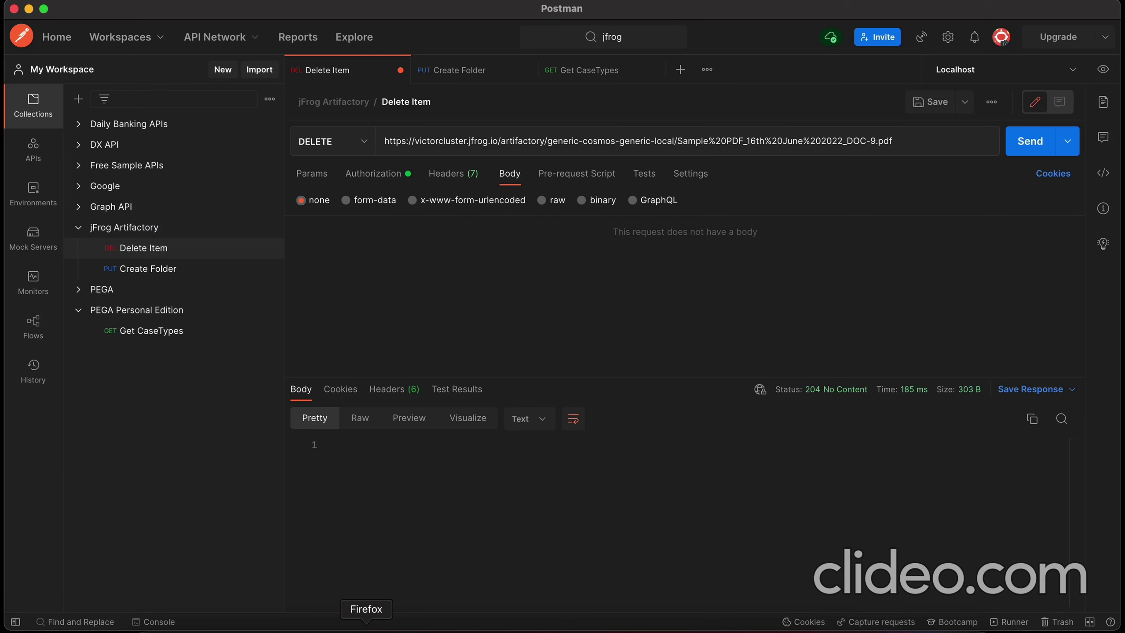
click(367, 629)
right_click(367, 629)
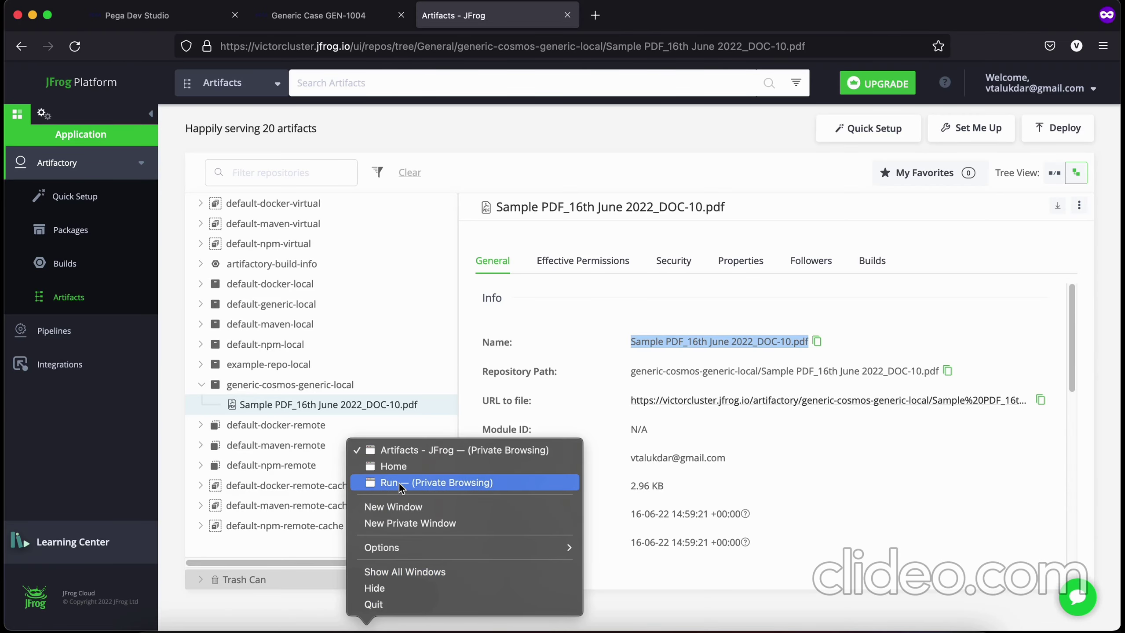
Step: Run D_pxGetFile with the DOC-10 file path, responseType STRING and repository jFrog 1
click(399, 483)
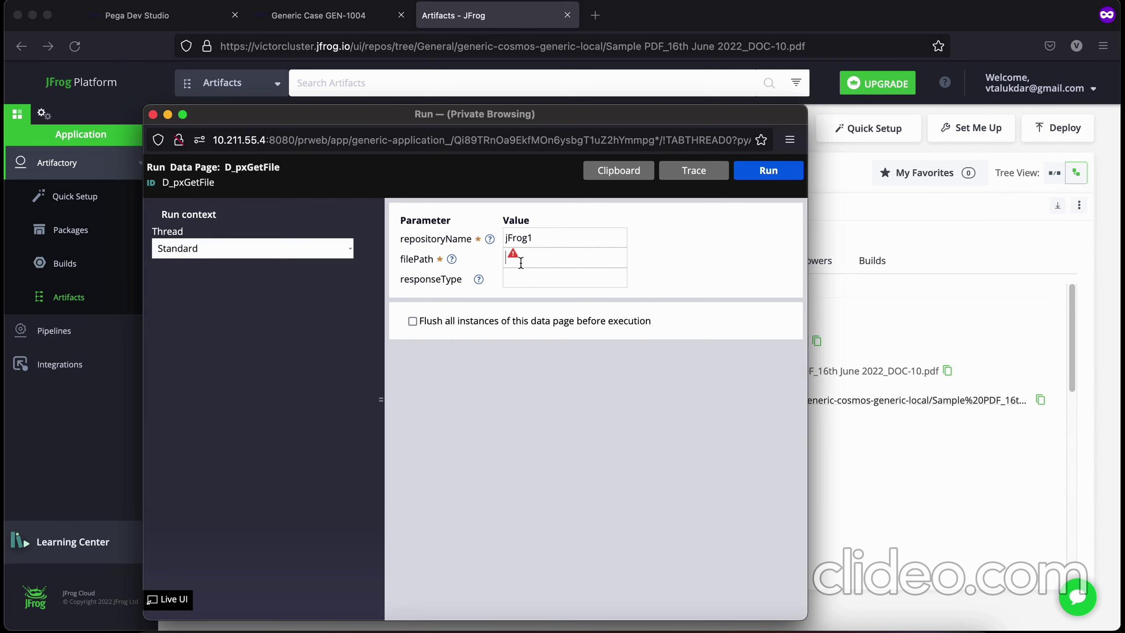
key(super+v)
click(551, 276)
text(A)
text(TRING)
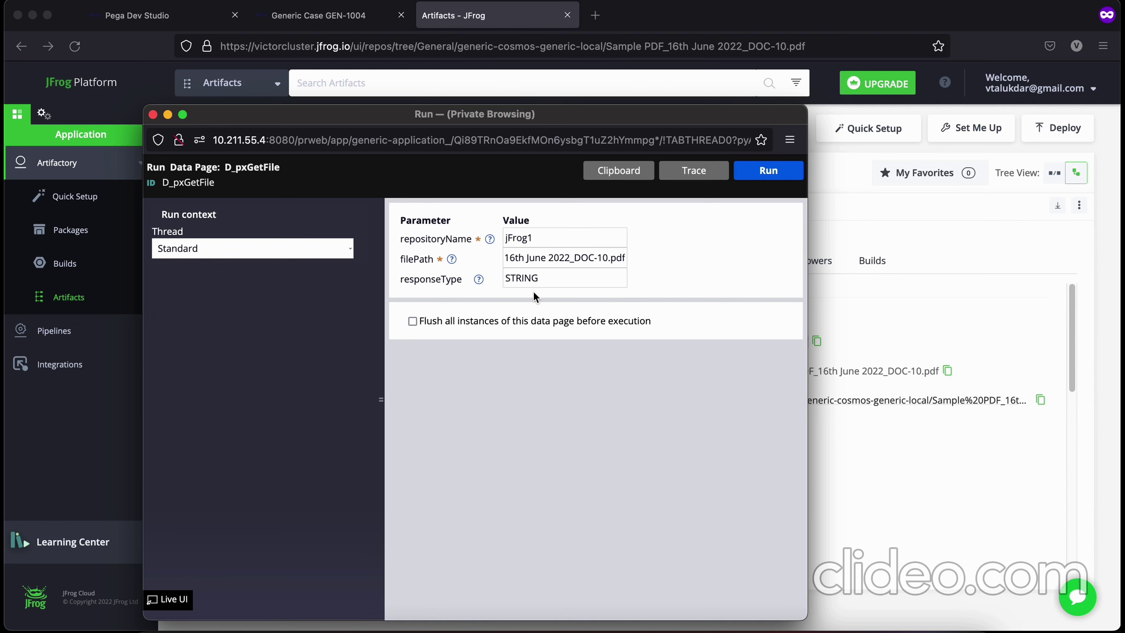
click(761, 172)
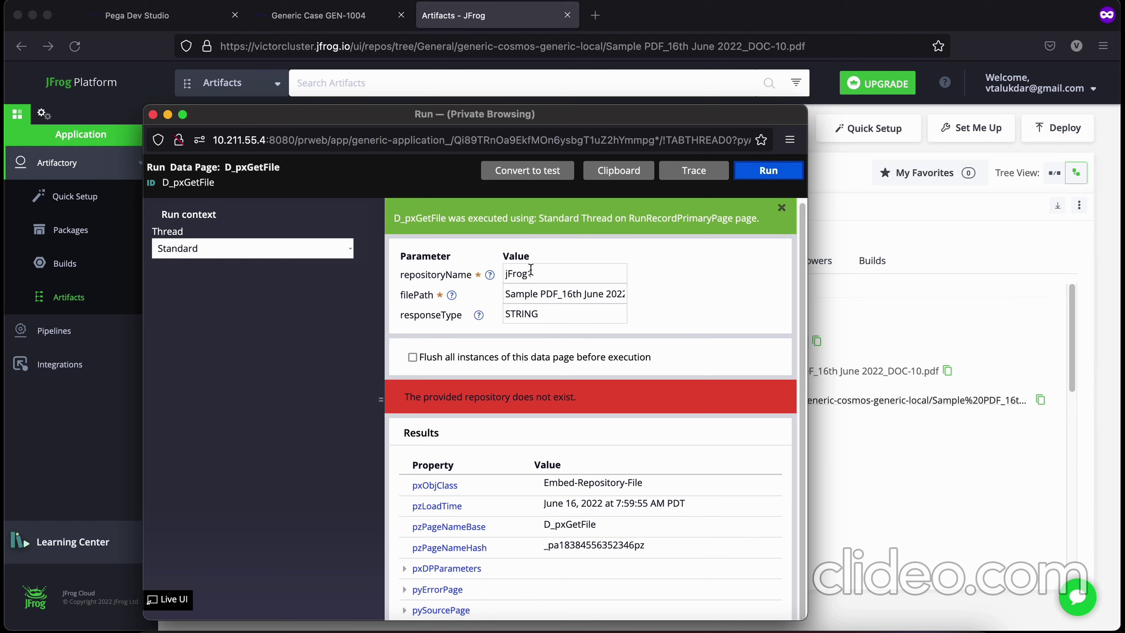
click(531, 271)
click(763, 174)
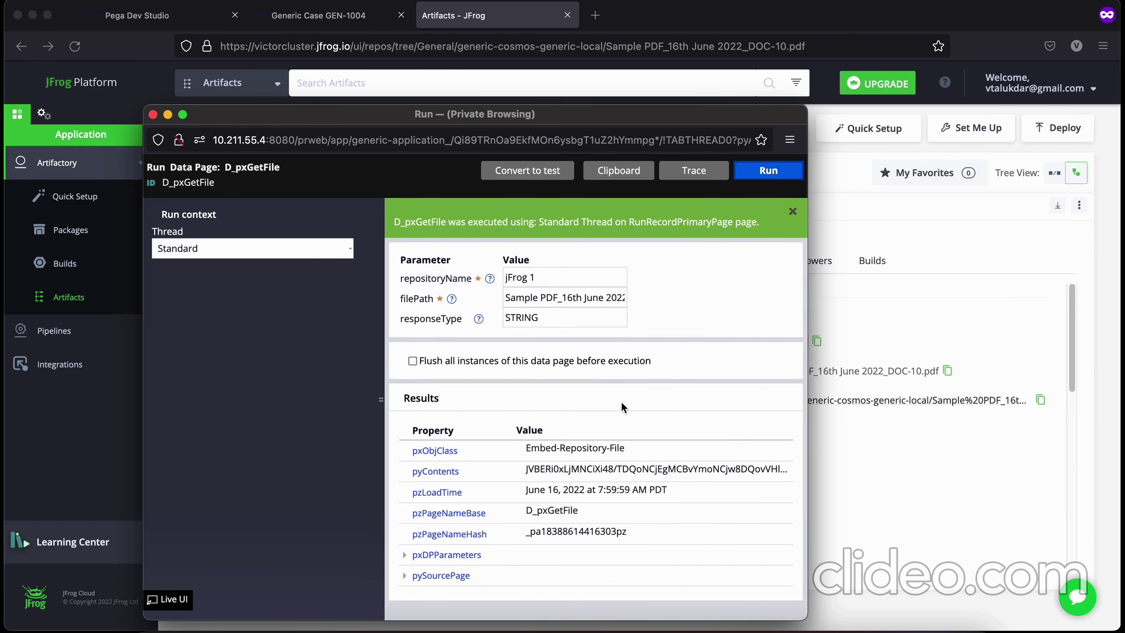